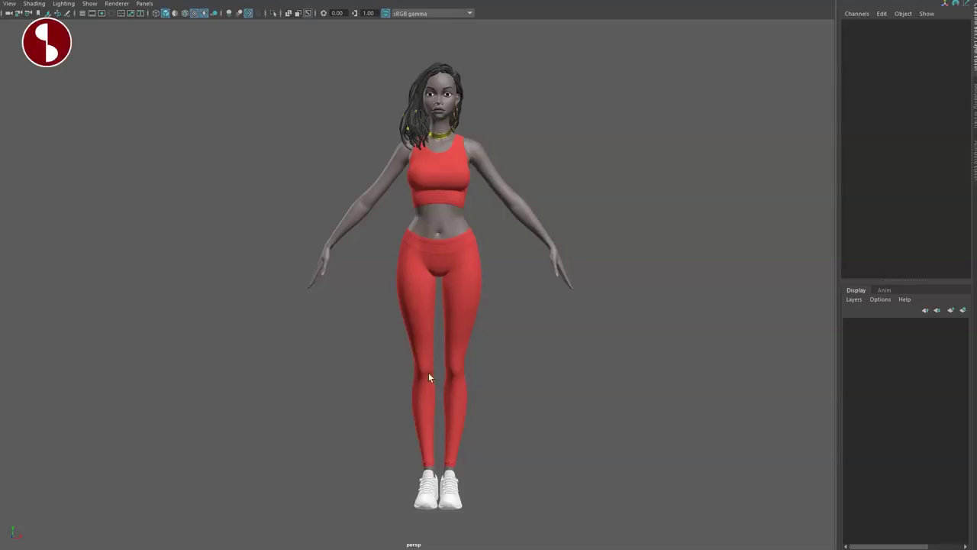
- Look over the AnimFamily.Miosha.Rig product page on Gumroad, including its description and preview images
alt+drag(312, 331, 284, 333)
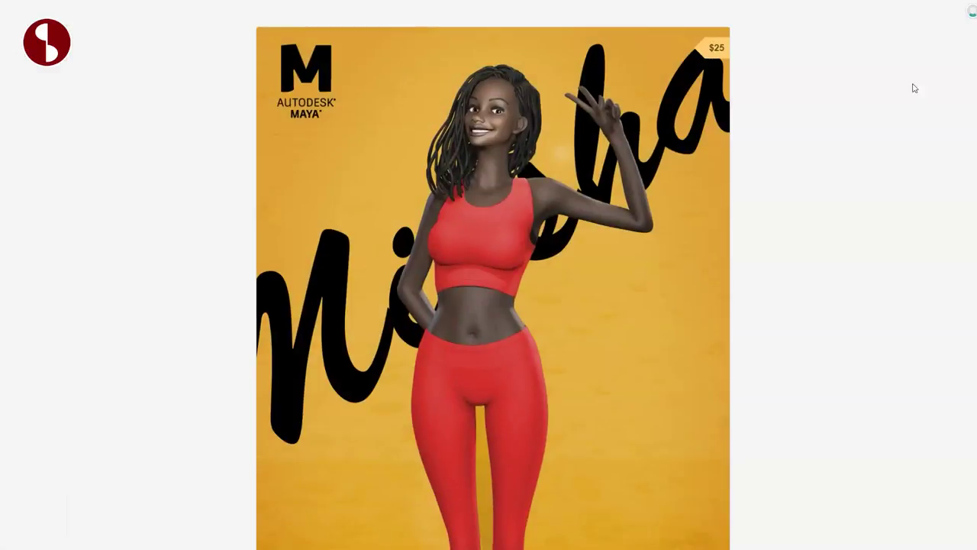
scroll(913, 87, down, 7)
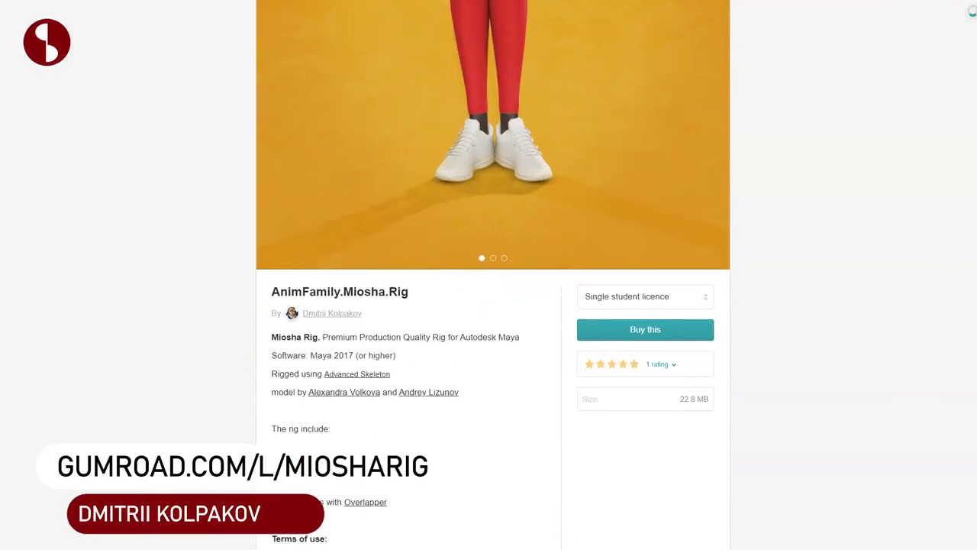
scroll(675, 328, up, 8)
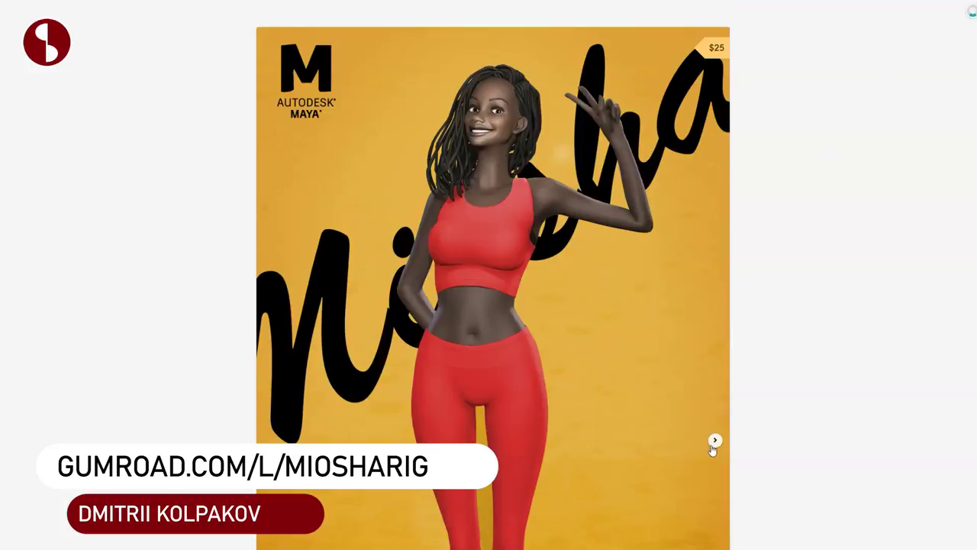
click(713, 443)
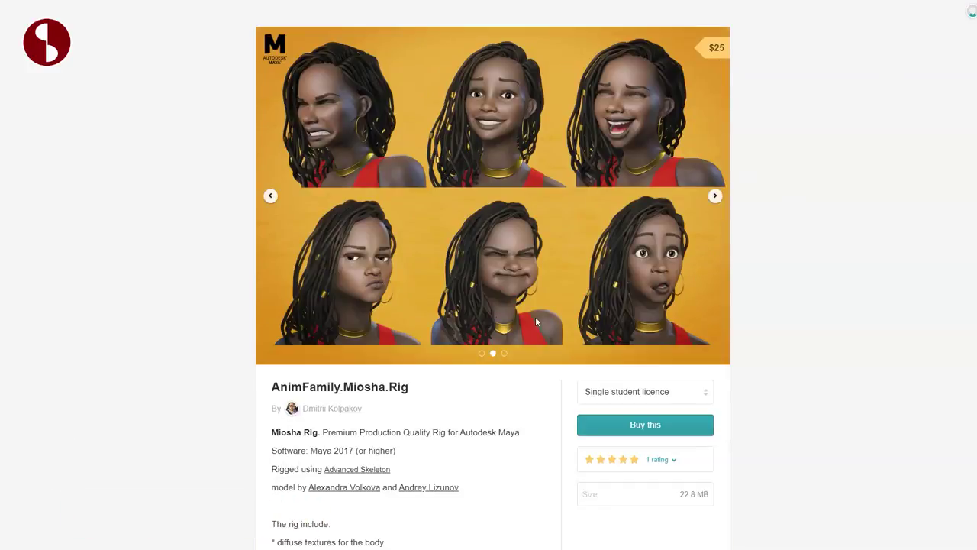
click(714, 196)
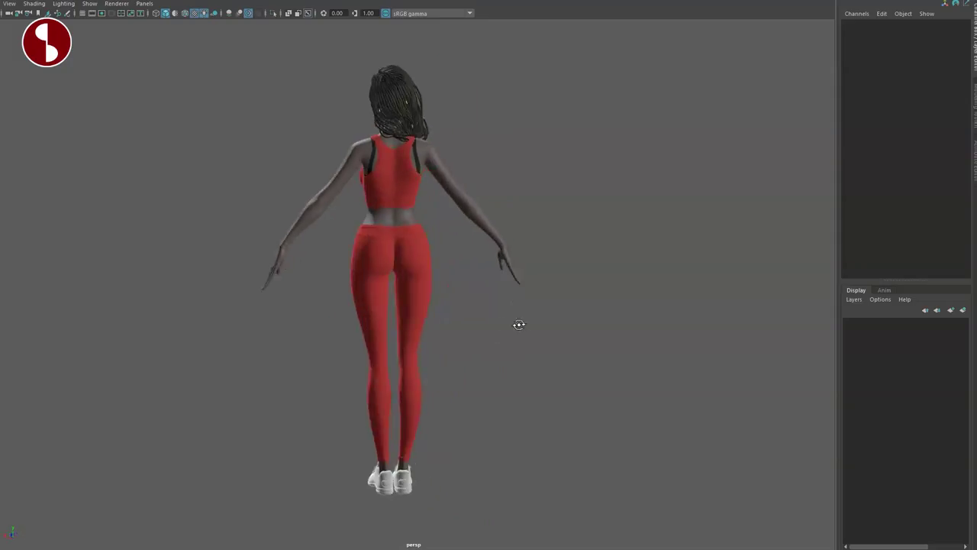
- Turn on the display of NURBS curves in the viewport for the character's rig controls
alt+drag(520, 323, 278, 318)
click(89, 4)
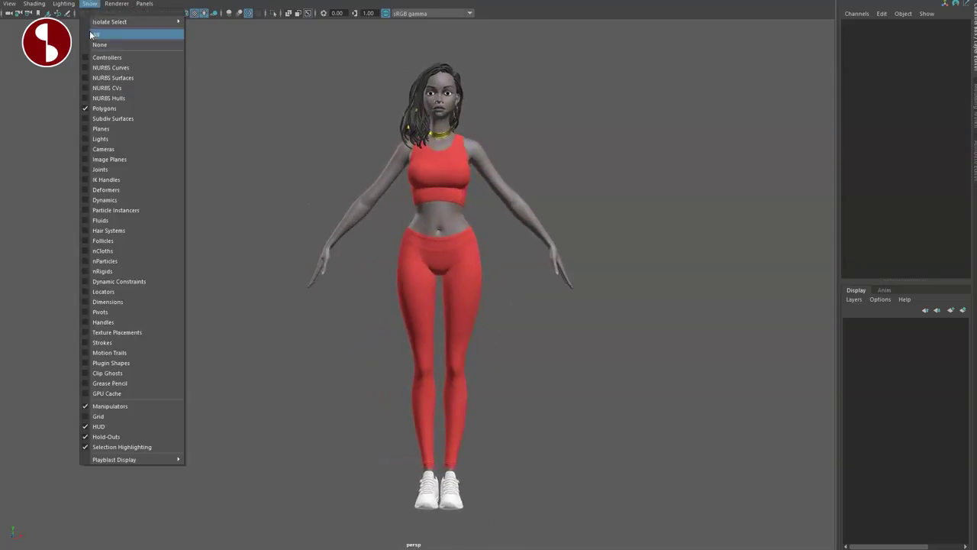
click(96, 70)
scroll(332, 355, up, 2)
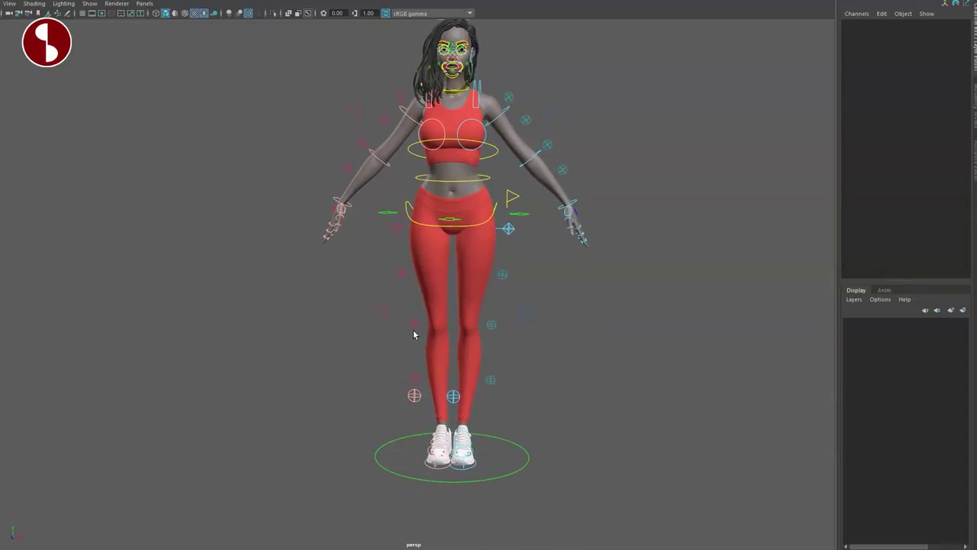
alt+middle_drag(413, 334, 460, 458)
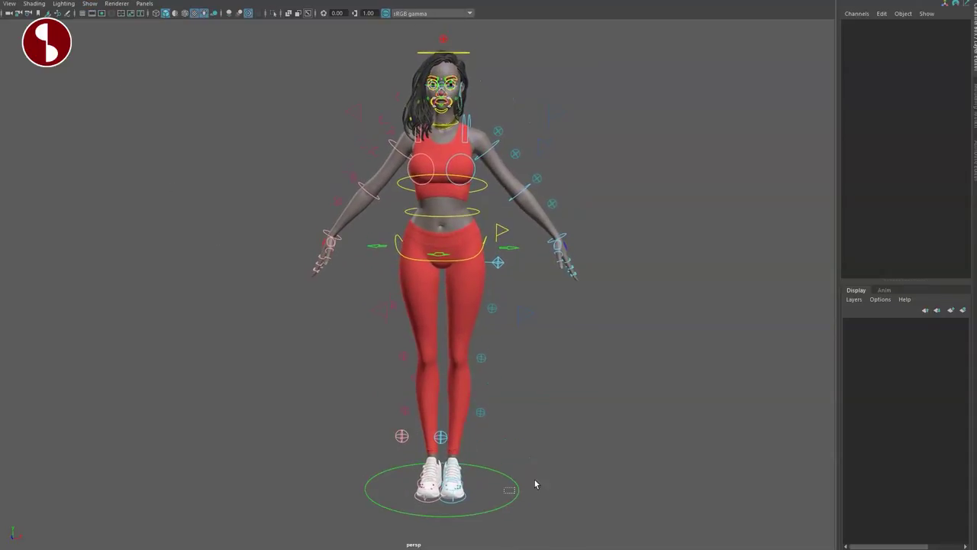
- Select the Main control around the feet, switch its Mode to Base and return it to Fitness
drag(535, 484, 537, 482)
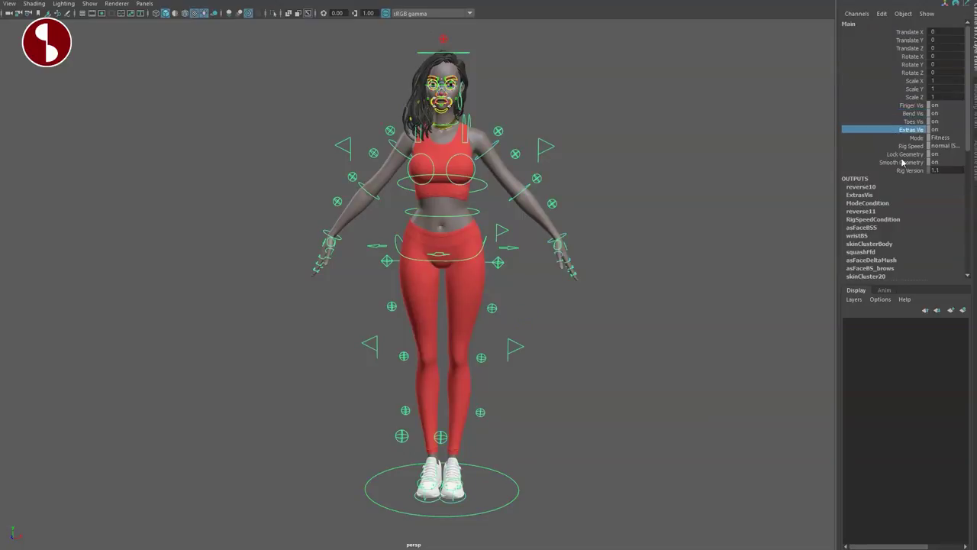
click(944, 151)
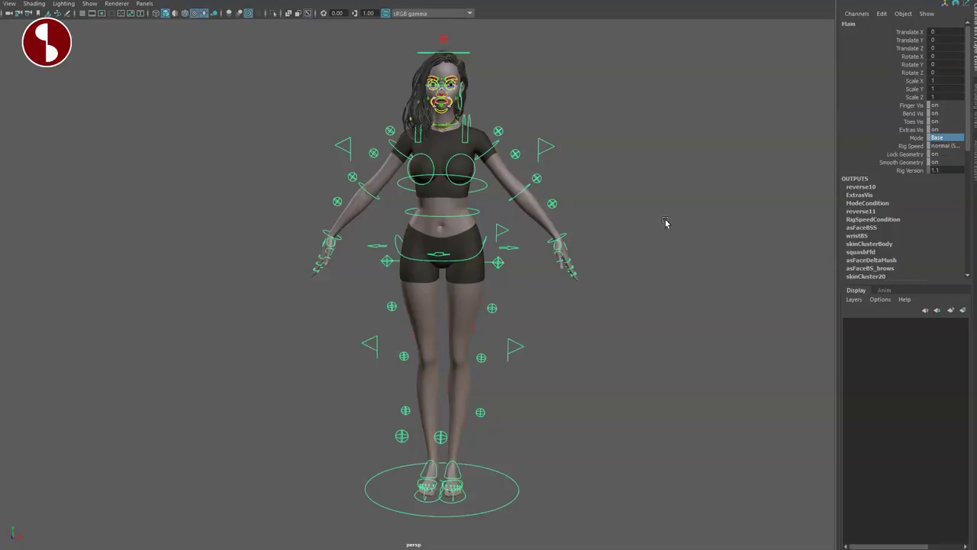
mouse_move(242, 270)
alt+mouse_down()
mouse_move(447, 277)
mouse_move(547, 264)
mouse_move(236, 265)
alt+mouse_up()
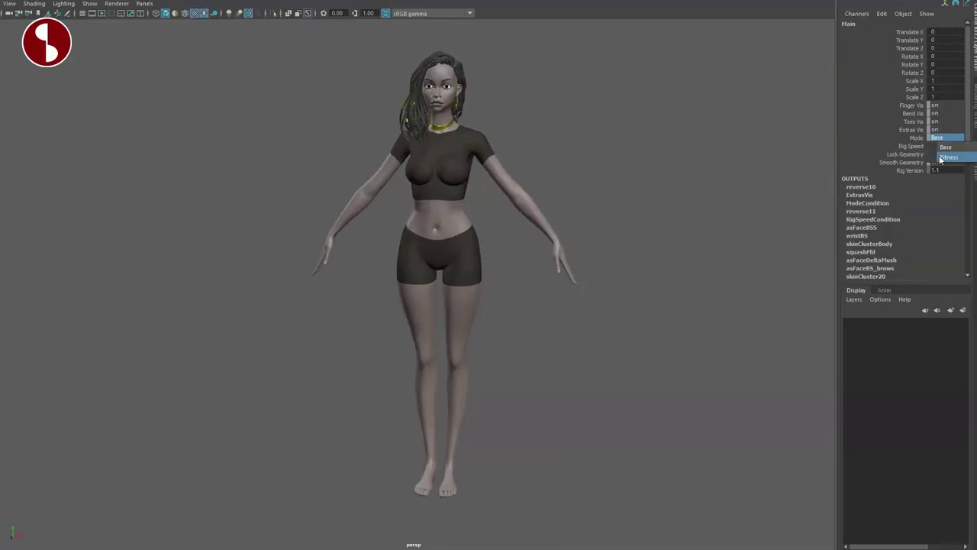
click(947, 157)
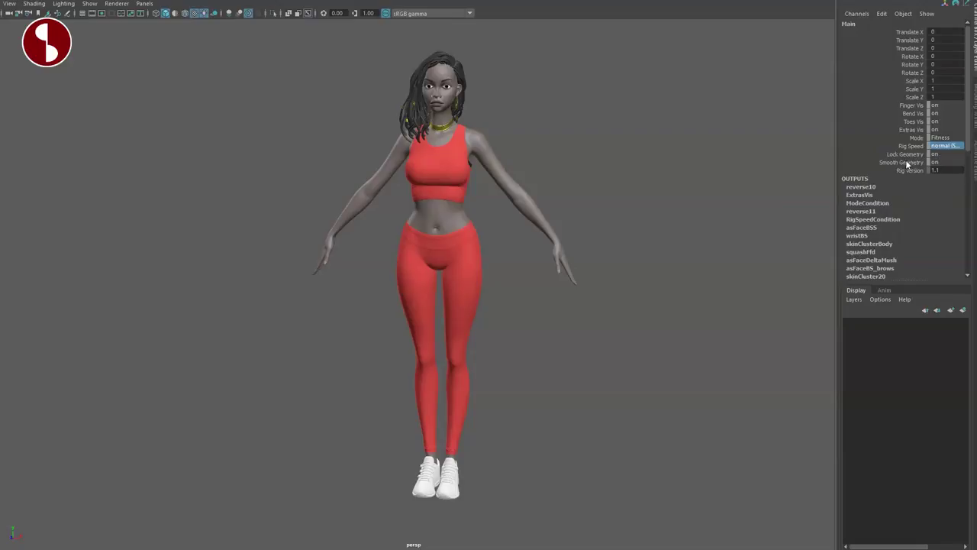
alt+drag(405, 220, 291, 246)
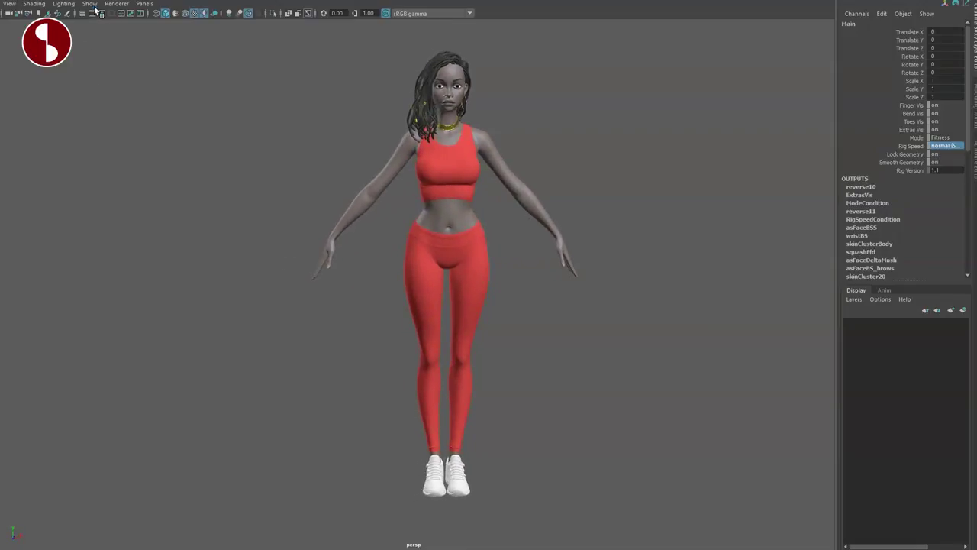
- Show the NURBS curves again, select the left foot's IK control and frame it for a close view
click(89, 4)
click(93, 68)
scroll(511, 445, up, 5)
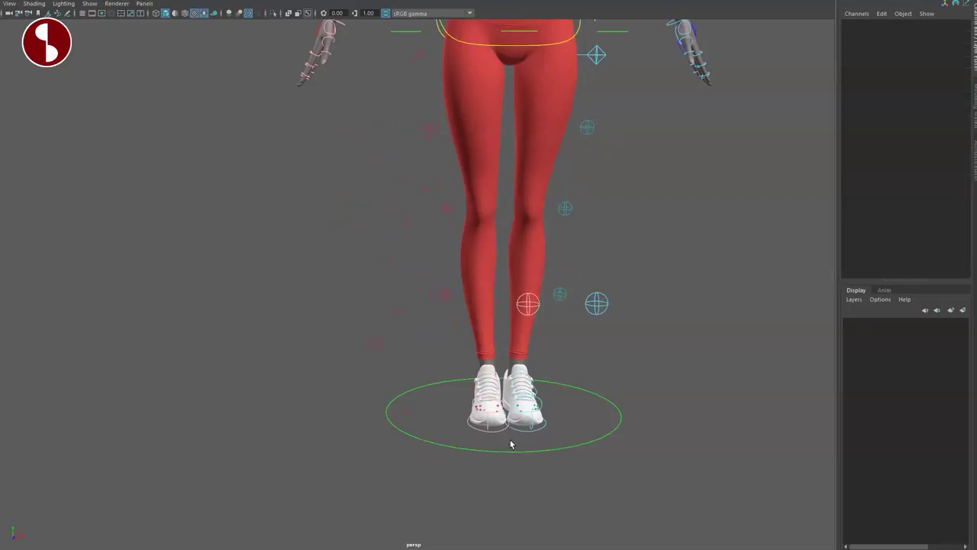
click(546, 424)
key(f)
scroll(496, 421, down, 5)
alt+drag(476, 385, 543, 404)
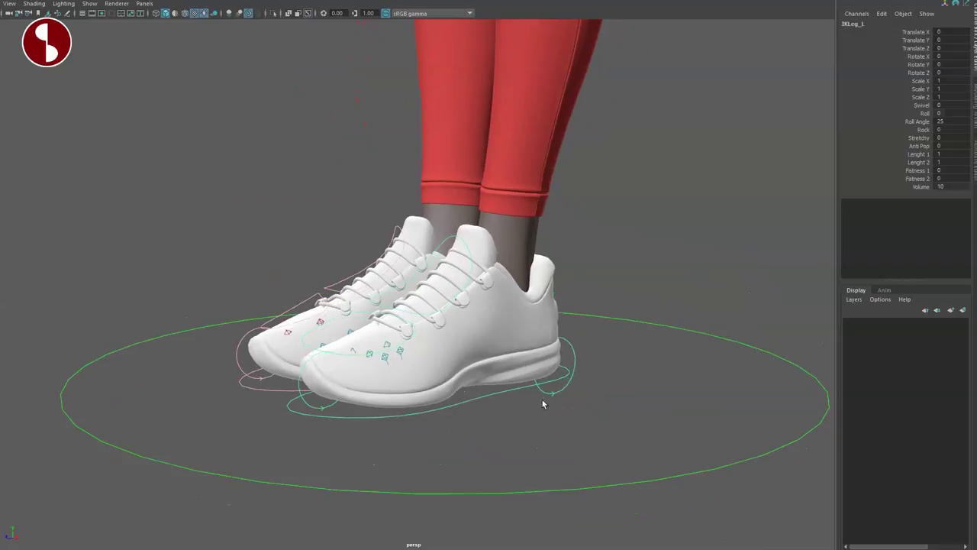
- Try rotating the FKtoes13_L toe control on the left foot and undo the rotation
click(384, 360)
key(e)
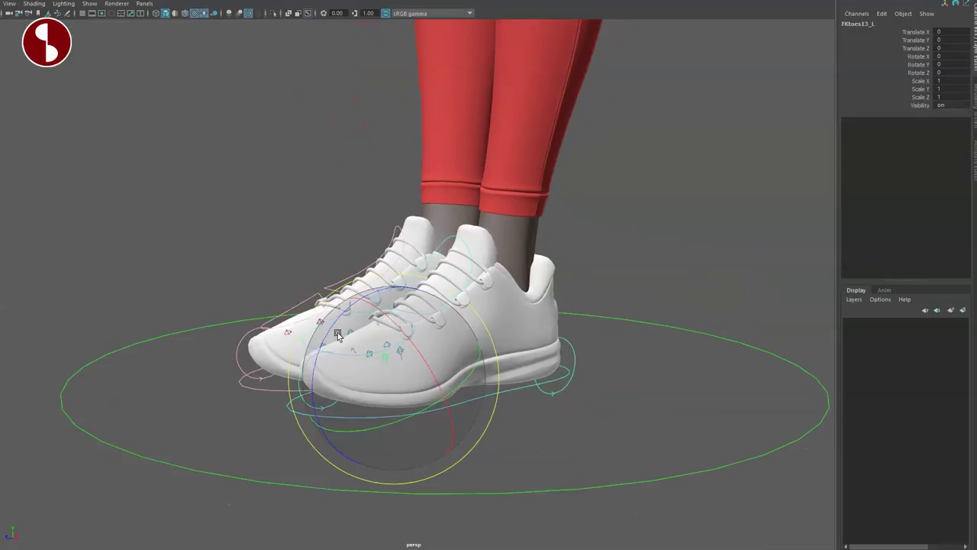
drag(334, 329, 363, 303)
key(ctrl+z)
key(q)
- Inspect the left toe controls in wireframe and return to shaded display with all lights on
click(401, 352)
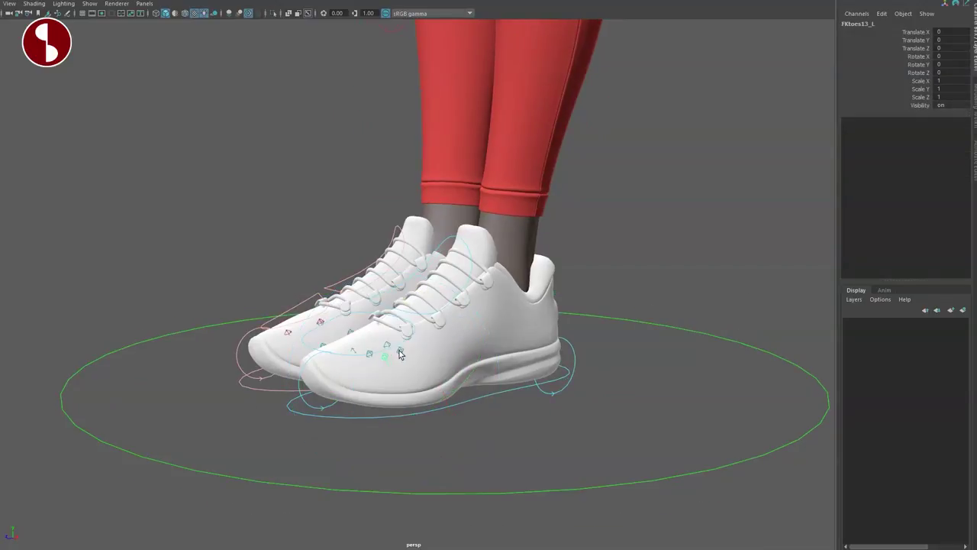
key(e)
key(4)
click(306, 264)
mouse_move(306, 264)
alt+mouse_down()
mouse_move(372, 399)
mouse_move(502, 404)
mouse_move(401, 402)
mouse_move(429, 428)
mouse_move(389, 410)
mouse_move(396, 415)
alt+mouse_up()
key(5)
key(7)
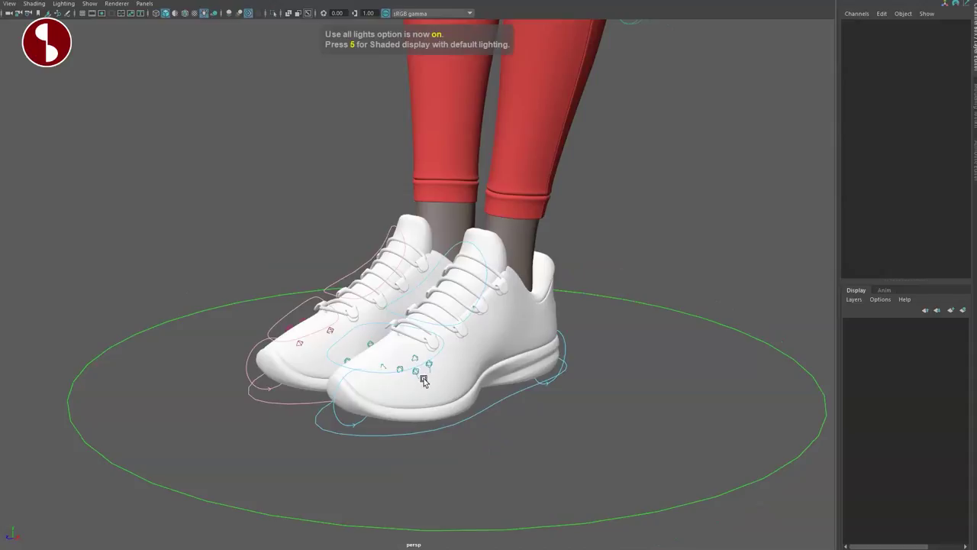
- Try rotating the left toe controls, including FKtoes12_L, and undo the rotations
click(423, 378)
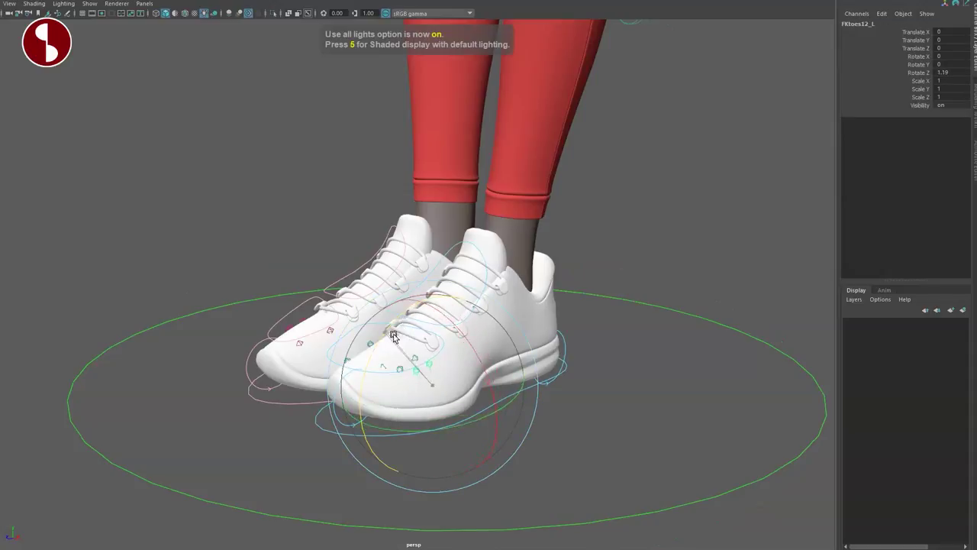
key(ctrl+z)
key(q)
drag(393, 336, 405, 398)
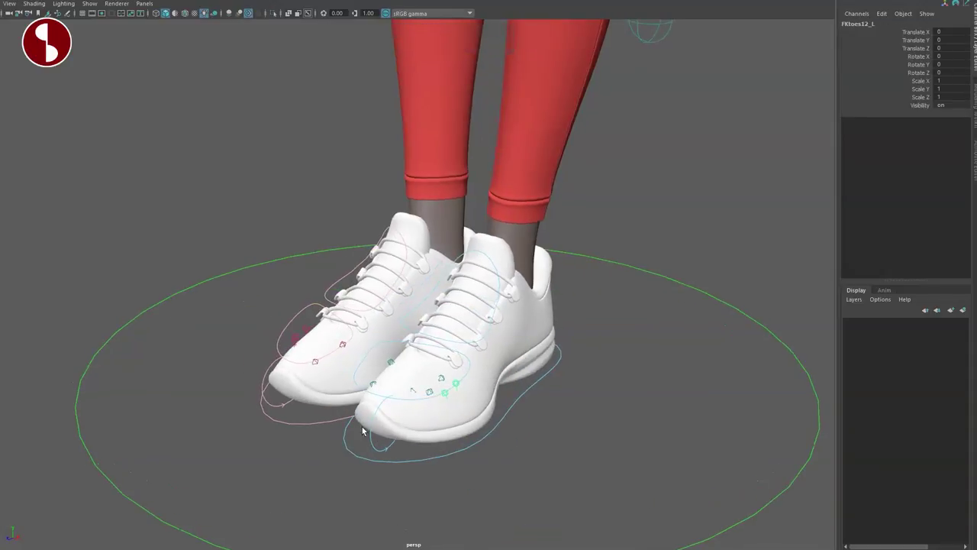
key(e)
mouse_move(353, 378)
mouse_down()
mouse_move(390, 323)
mouse_move(357, 411)
mouse_move(398, 321)
mouse_move(373, 382)
mouse_move(427, 407)
mouse_move(380, 356)
mouse_move(496, 381)
mouse_move(468, 382)
mouse_move(491, 396)
mouse_up()
key(ctrl+z)
- Clear the selection, check the feet in wireframe and restore the textured display with all lights on
click(260, 231)
key(4)
key(6)
key(7)
- Select the RollHeel_L control and move it upward to about 6.1 in Translate Y, lifting the left foot
click(565, 391)
alt+drag(566, 391, 561, 416)
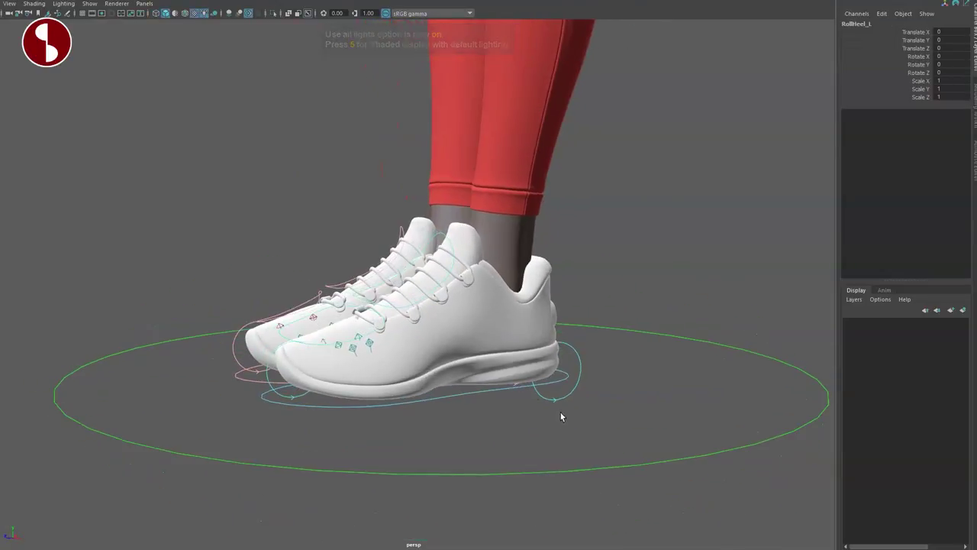
drag(555, 370, 561, 304)
alt+middle_drag(518, 290, 571, 393)
scroll(549, 374, down, 5)
- Try rotating the left heel roll control and undo both the rotation and the lift
key(e)
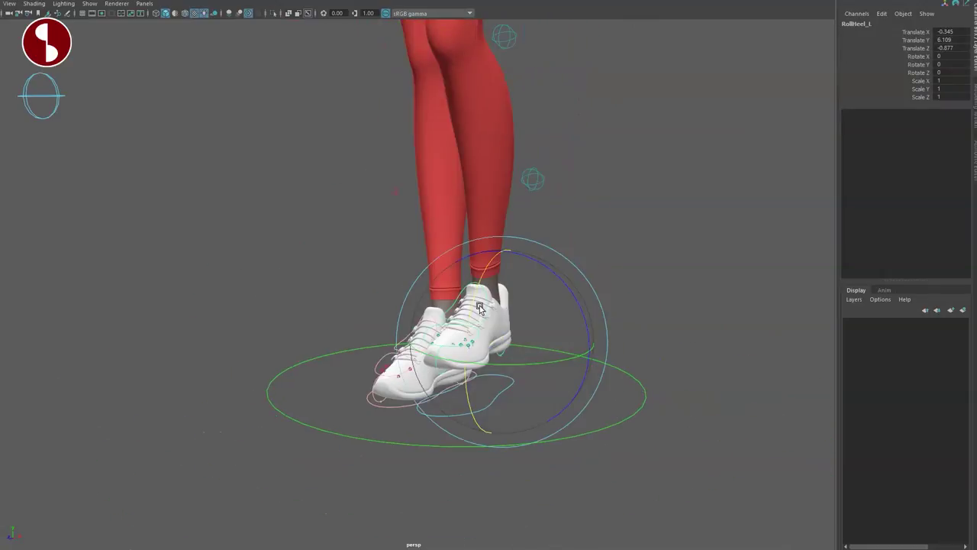
drag(516, 356, 469, 344)
key(ctrl+z)
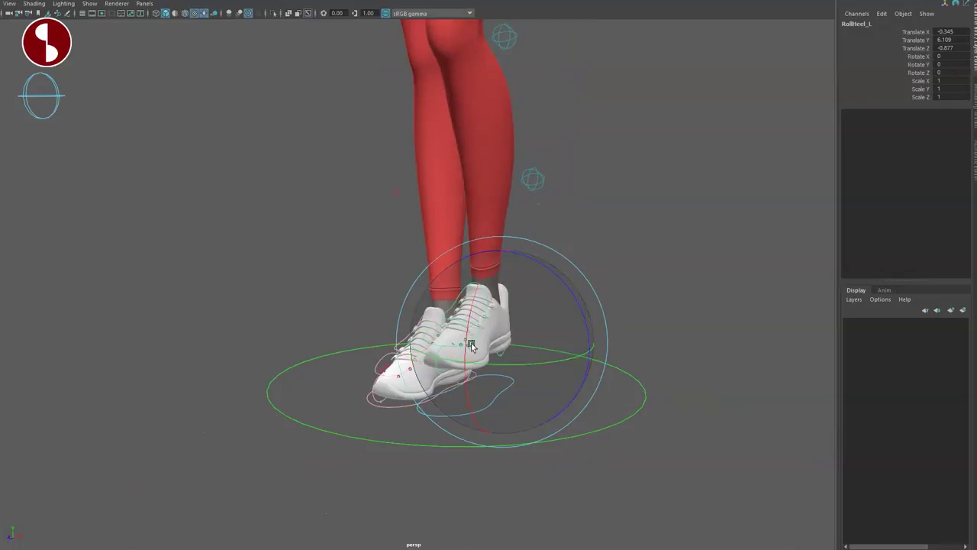
key(q)
key(ctrl+z)
key(ctrl+z)
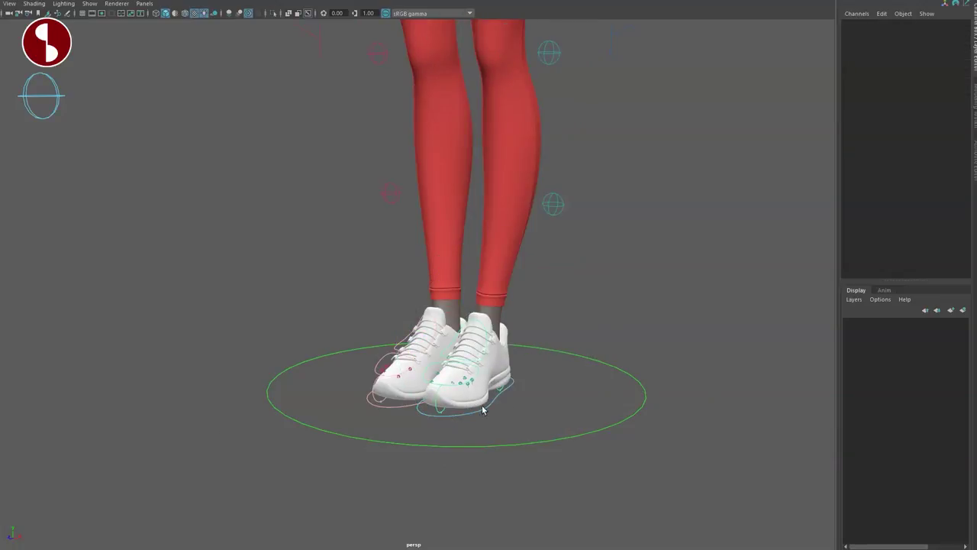
- Try moving the left foot's IK control and undo the move
click(495, 398)
drag(486, 337, 507, 320)
key(ctrl+z)
alt+drag(463, 357, 504, 349)
alt+right_drag(504, 349, 430, 342)
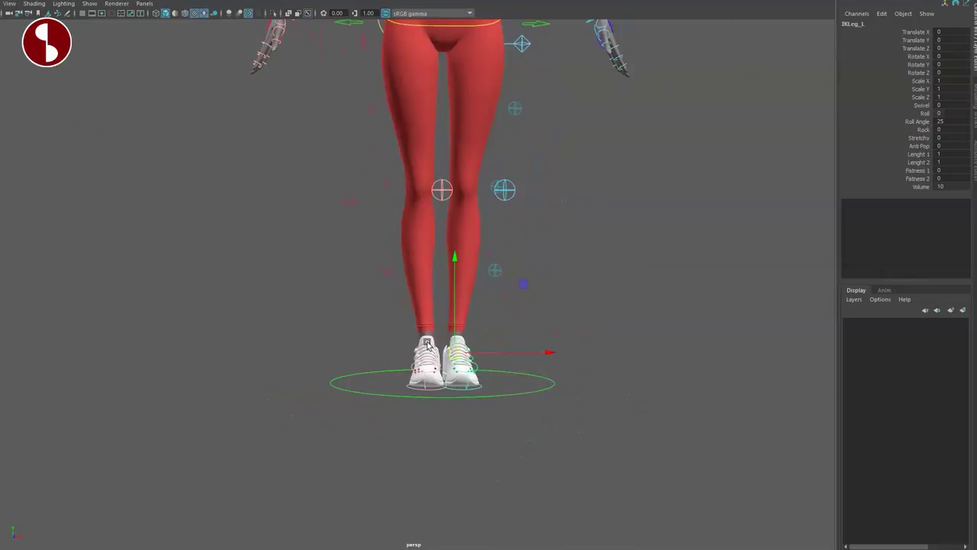
alt+drag(429, 342, 447, 345)
- Select the left knee pole control and the left foot's IK control, try its Swivel attribute and undo the change
click(454, 274)
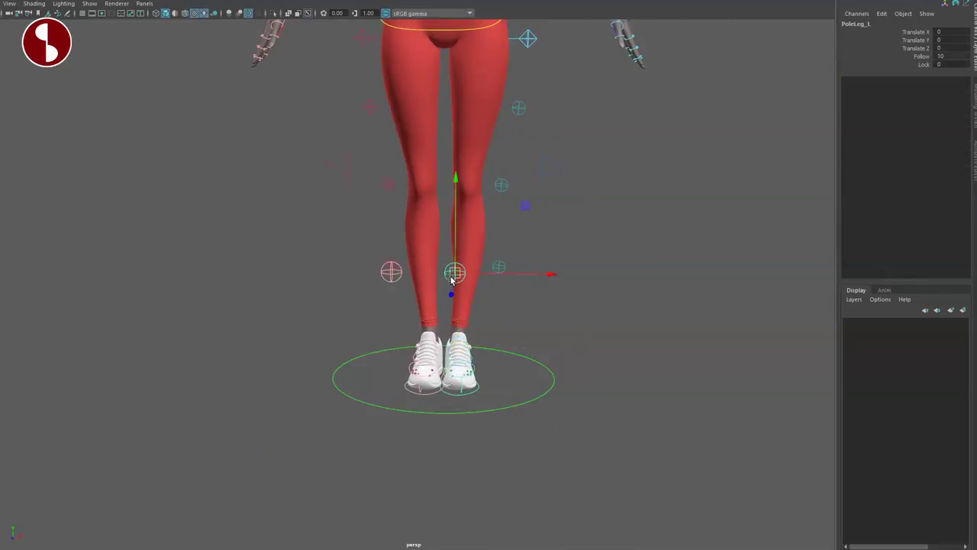
click(470, 394)
middle_drag(595, 183, 592, 216)
key(ctrl+z)
- Set the left foot IK control's Roll to 10 and view the raised heel from the side
alt+middle_drag(480, 316, 467, 290)
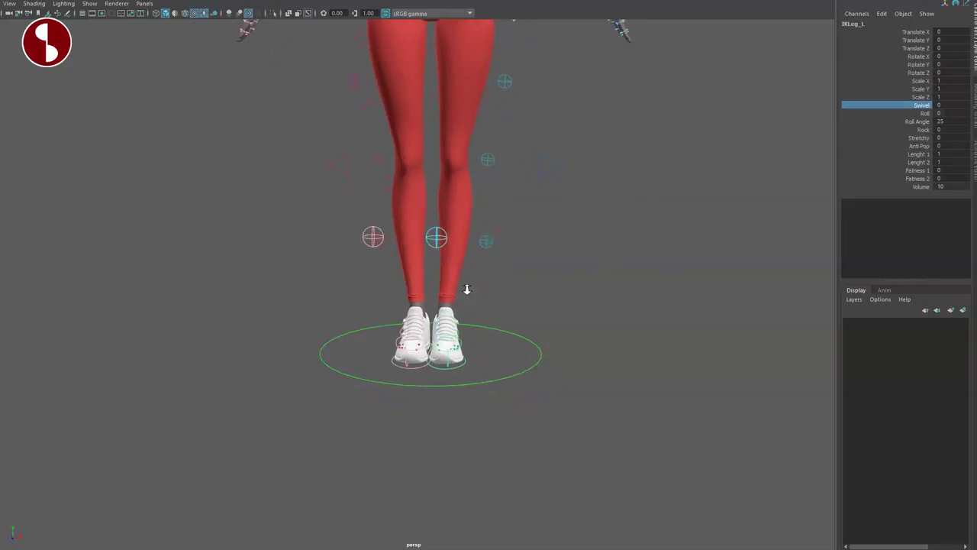
alt+right_drag(467, 290, 555, 355)
alt+drag(555, 356, 489, 334)
alt+right_drag(488, 334, 541, 334)
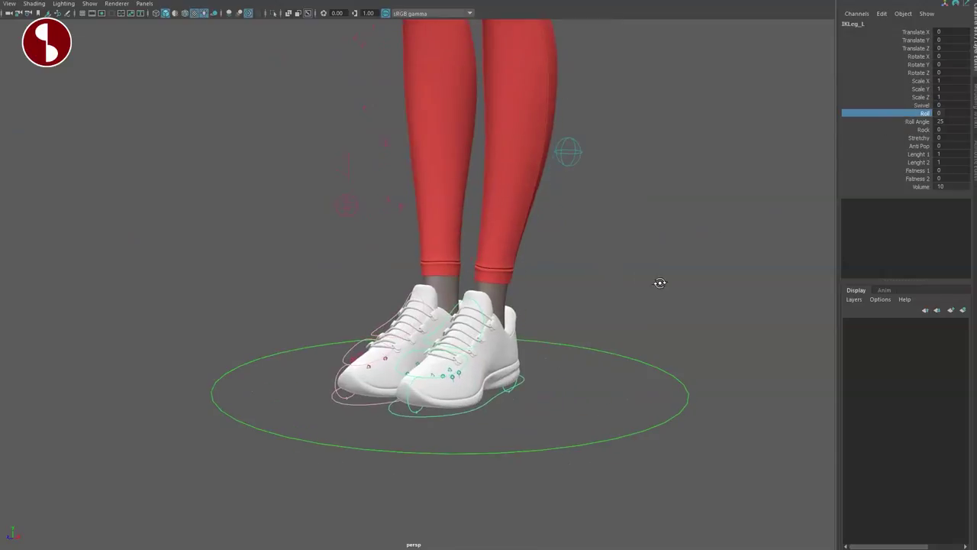
alt+drag(660, 282, 624, 268)
middle_drag(624, 268, 718, 275)
alt+drag(530, 330, 405, 308)
alt+middle_drag(405, 307, 417, 273)
alt+right_drag(417, 272, 430, 298)
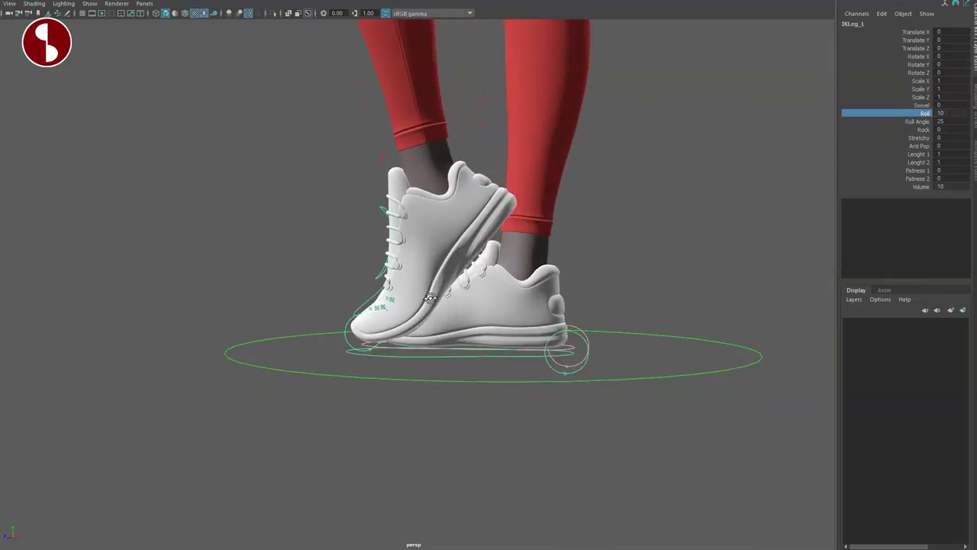
alt+drag(430, 297, 460, 296)
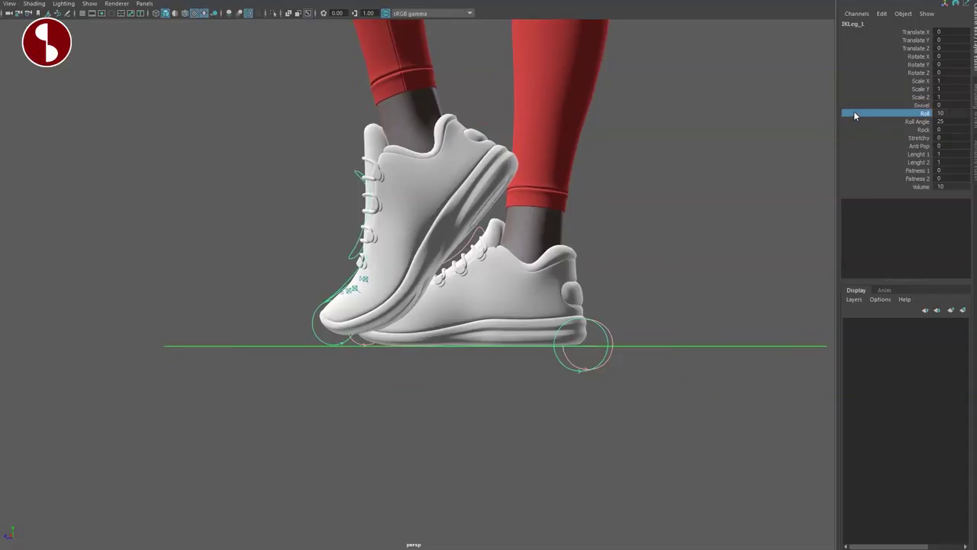
- Try other Roll values on the left foot's IK control and undo all the Roll changes
middle_drag(714, 163, 738, 174)
key(ctrl+z)
mouse_move(810, 145)
middle_down()
mouse_move(796, 146)
mouse_move(840, 144)
mouse_move(811, 137)
mouse_move(799, 148)
middle_up()
click(881, 121)
key(ctrl+z)
key(ctrl+z)
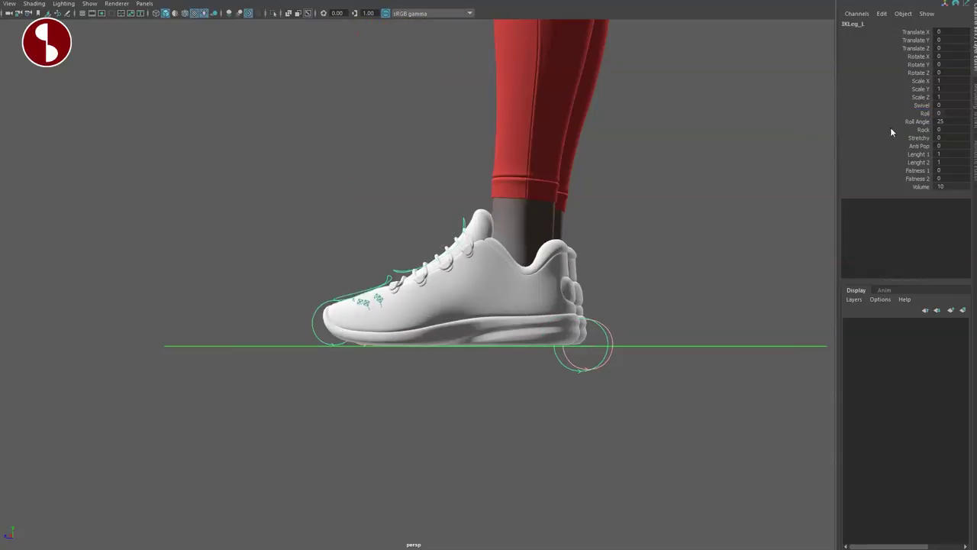
- Tilt the left foot from side to side with its Rock attribute and leave Rock at 4.5
click(891, 129)
alt+drag(742, 203, 802, 214)
mouse_move(730, 197)
middle_down()
mouse_move(672, 194)
mouse_move(739, 214)
middle_up()
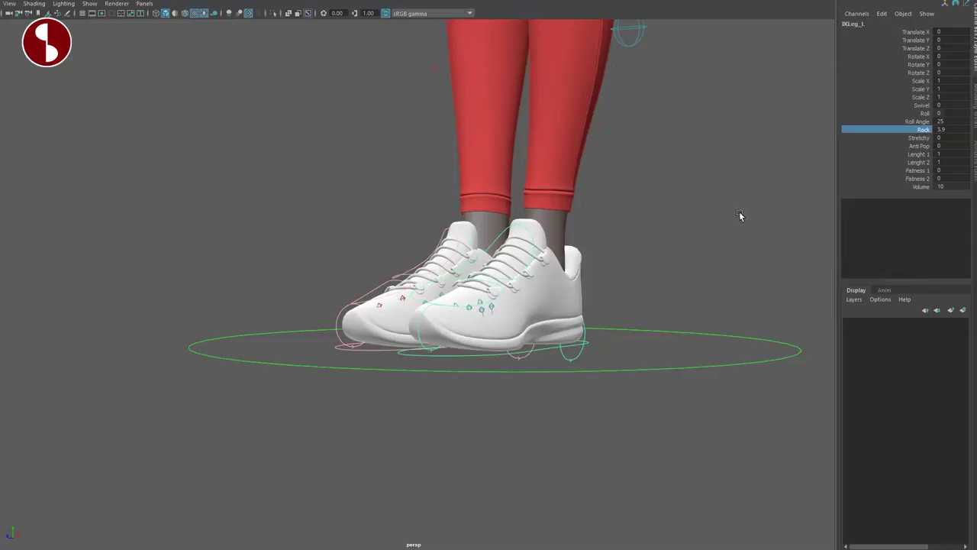
alt+drag(739, 216, 754, 214)
middle_drag(737, 203, 580, 351)
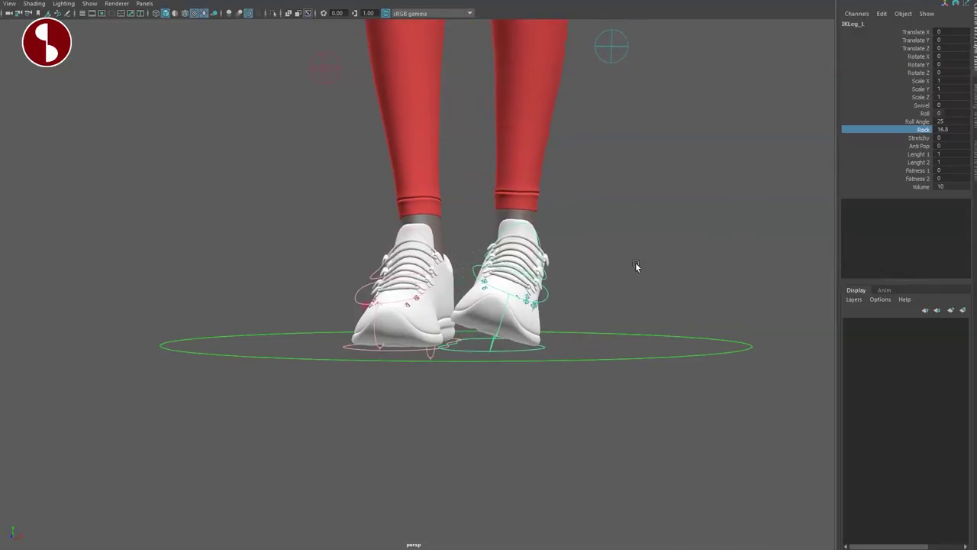
middle_drag(635, 263, 729, 229)
- Set the left leg IK control's Fatness 1 to 0.5 to thicken the thigh
click(886, 138)
alt+right_drag(665, 209, 449, 271)
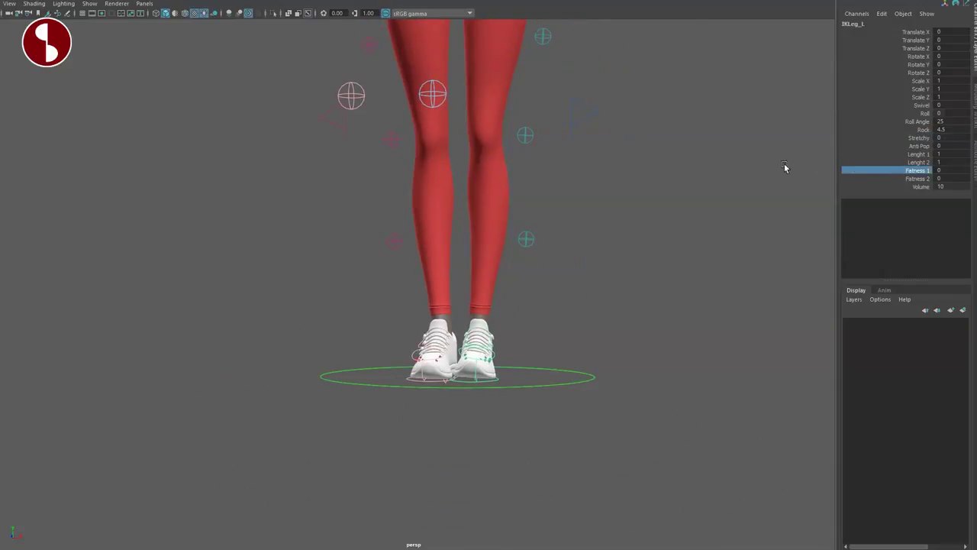
alt+right_drag(785, 166, 581, 233)
middle_drag(580, 233, 672, 233)
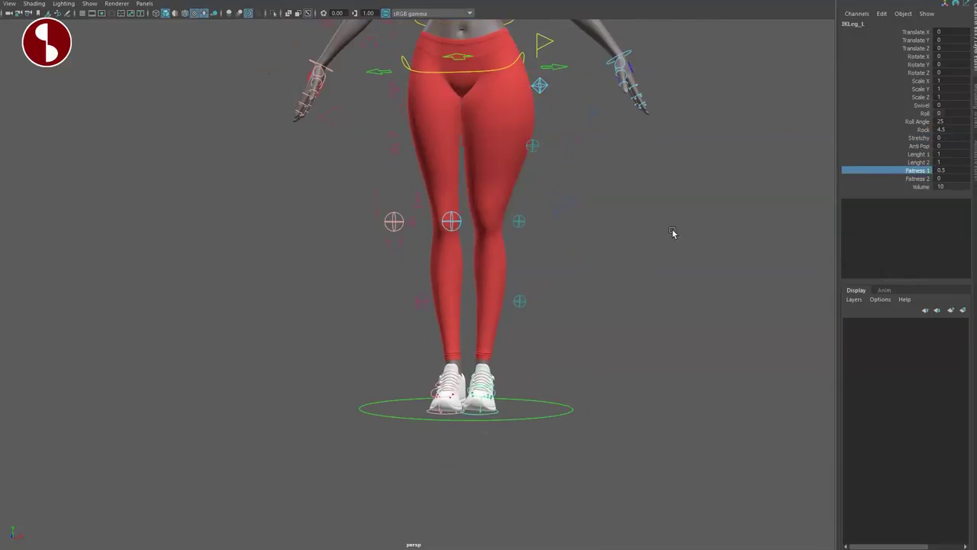
- Reset the left leg IK control's Fatness 1 to 0 and try negative Fatness 2 values, returning Fatness 2 to 0
middle_drag(764, 181, 765, 186)
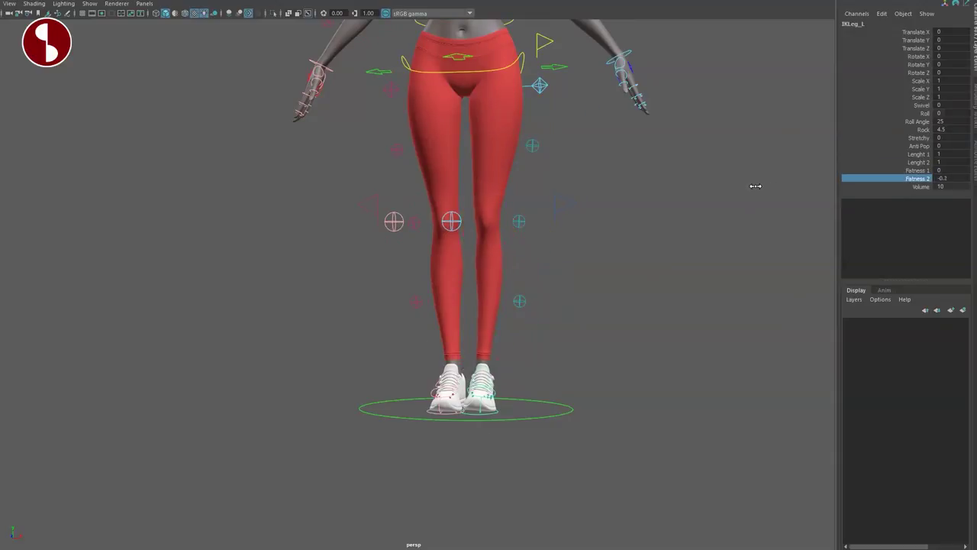
- Try rotating the left foot's RollToes_L and IKToes_L controls, undoing the test rotations
alt+drag(431, 420, 361, 362)
alt+middle_drag(362, 363, 362, 329)
alt+right_drag(362, 329, 463, 420)
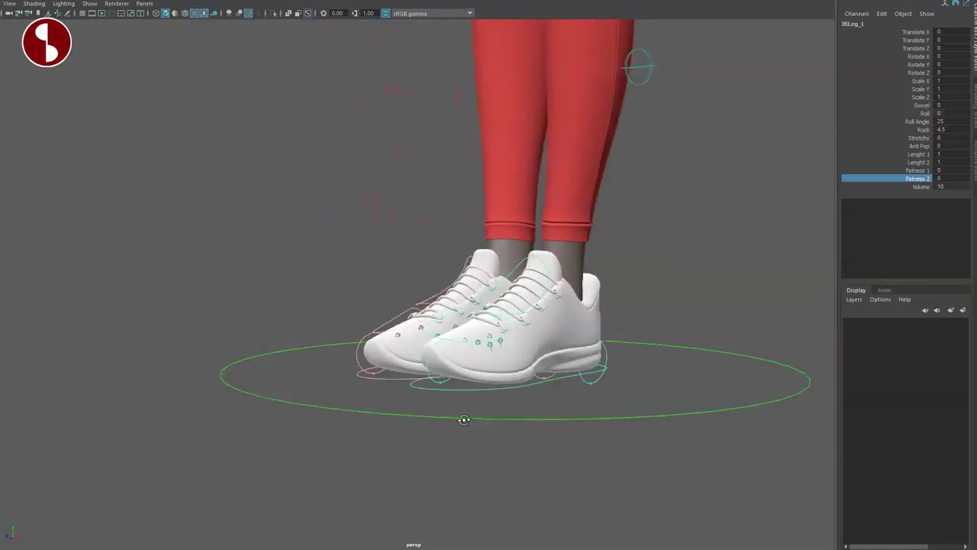
alt+drag(463, 419, 425, 323)
click(454, 296)
click(513, 327)
key(e)
drag(418, 256, 367, 284)
alt+drag(372, 335, 318, 231)
alt+drag(318, 231, 359, 233)
key(ctrl+z)
key(ctrl+z)
key(ctrl+z)
key(q)
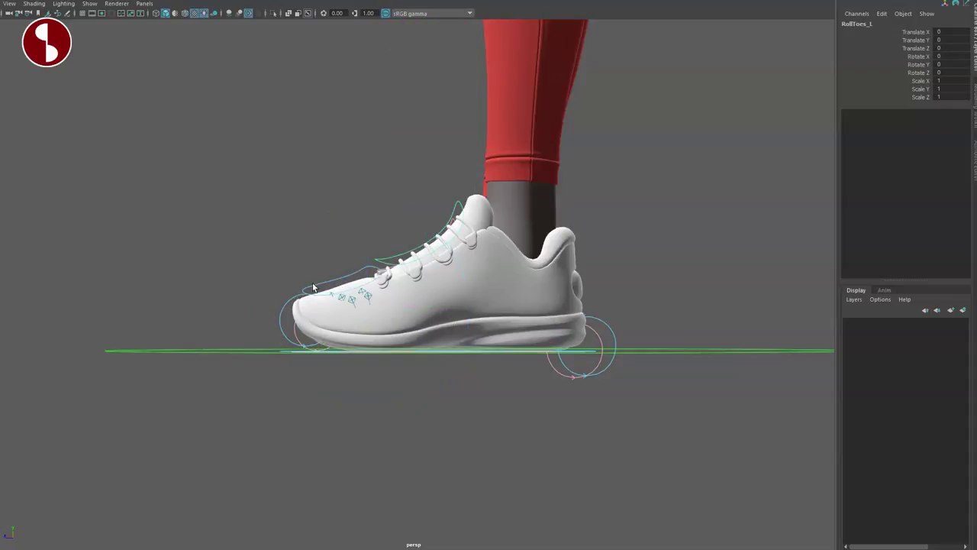
key(e)
drag(327, 228, 330, 266)
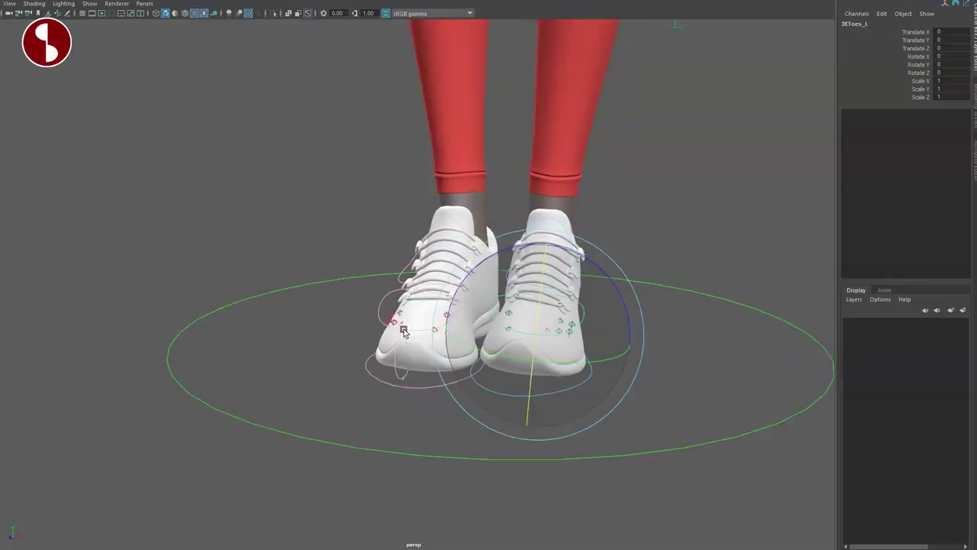
- Set the left leg IK control's Rock to 0
mouse_move(405, 320)
alt+mouse_down()
mouse_move(405, 343)
mouse_move(400, 338)
alt+mouse_up()
click(394, 338)
click(517, 358)
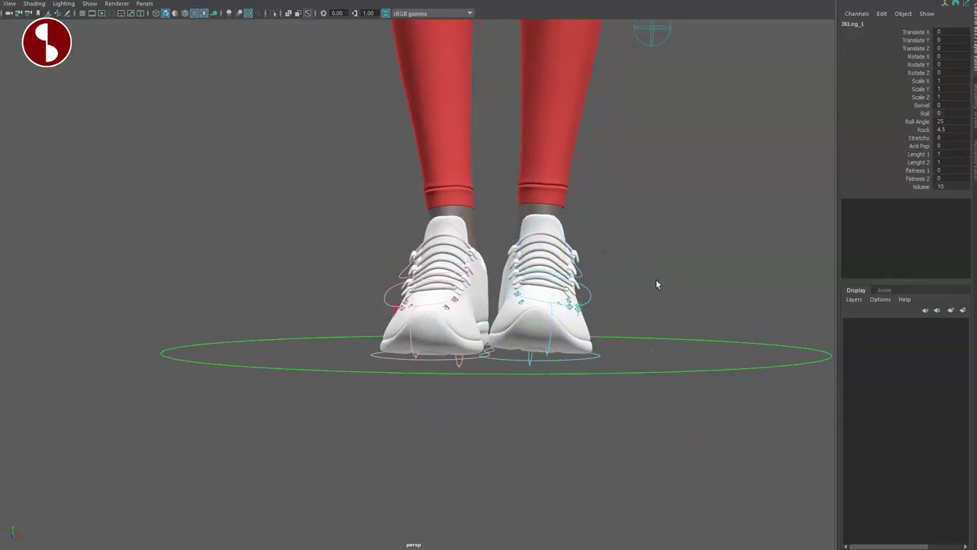
text(0)
key(Return)
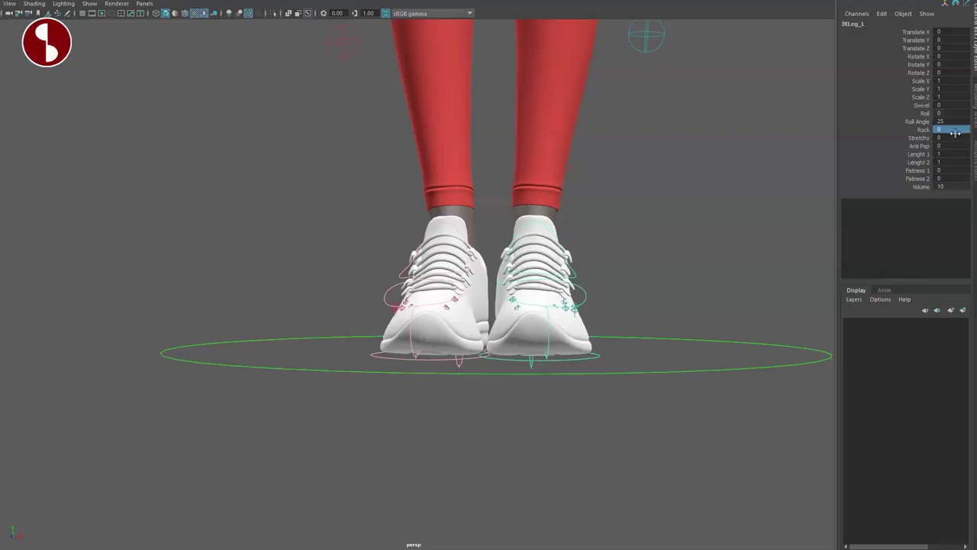
- Try moving the left leg's BendKnee2_L and BendKnee1_L controls, undoing each move
click(280, 301)
alt+middle_drag(334, 234, 342, 352)
alt+right_drag(342, 351, 359, 282)
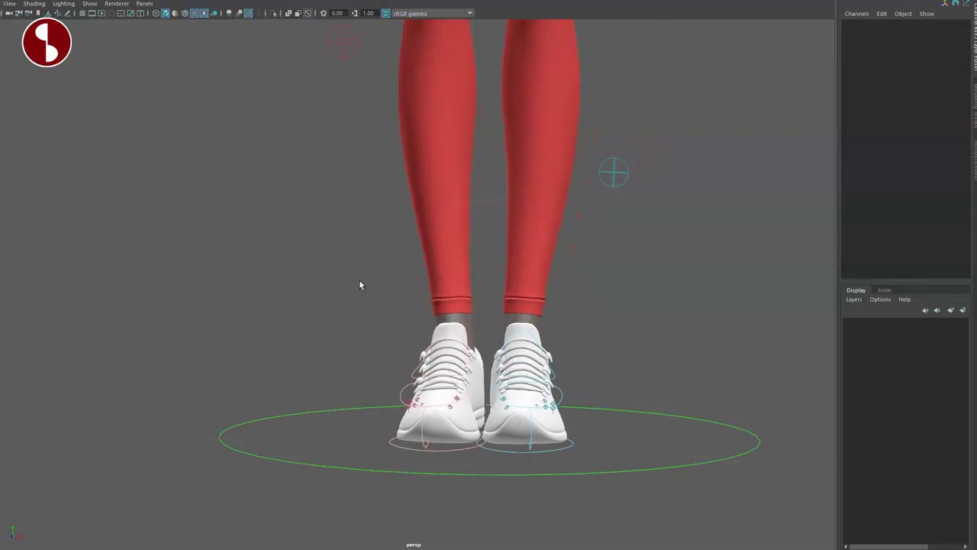
alt+drag(358, 282, 359, 306)
alt+right_drag(359, 306, 320, 307)
click(537, 294)
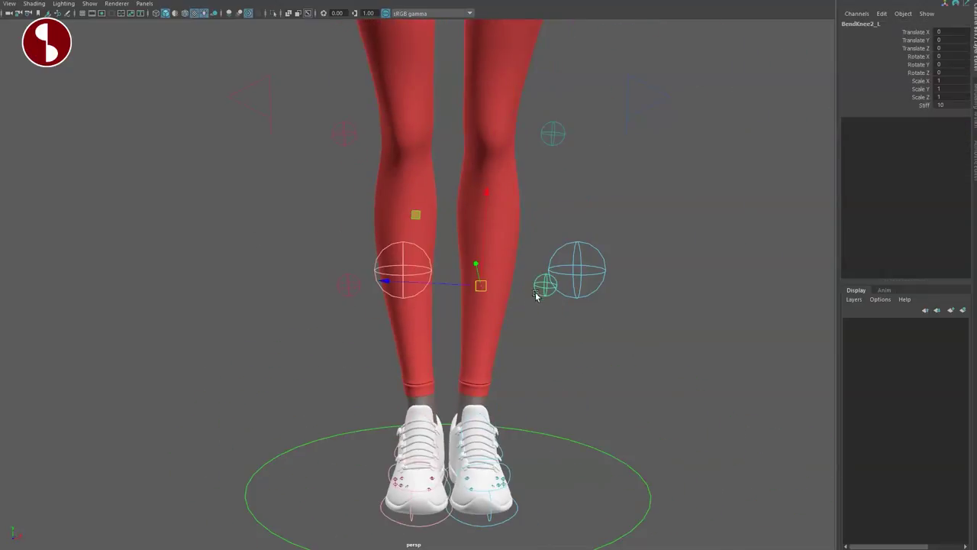
mouse_move(478, 286)
mouse_down()
mouse_move(454, 286)
mouse_move(470, 286)
mouse_up()
key(ctrl+z)
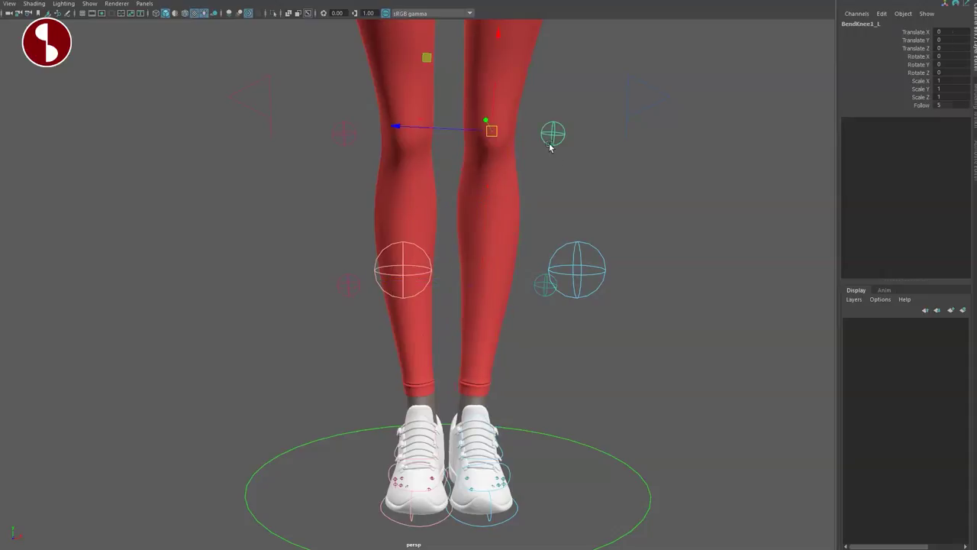
drag(496, 129, 517, 128)
key(ctrl+z)
- Try moving and rotating the left hip's BendHip1_L control, undoing each change
alt+middle_drag(469, 138, 468, 476)
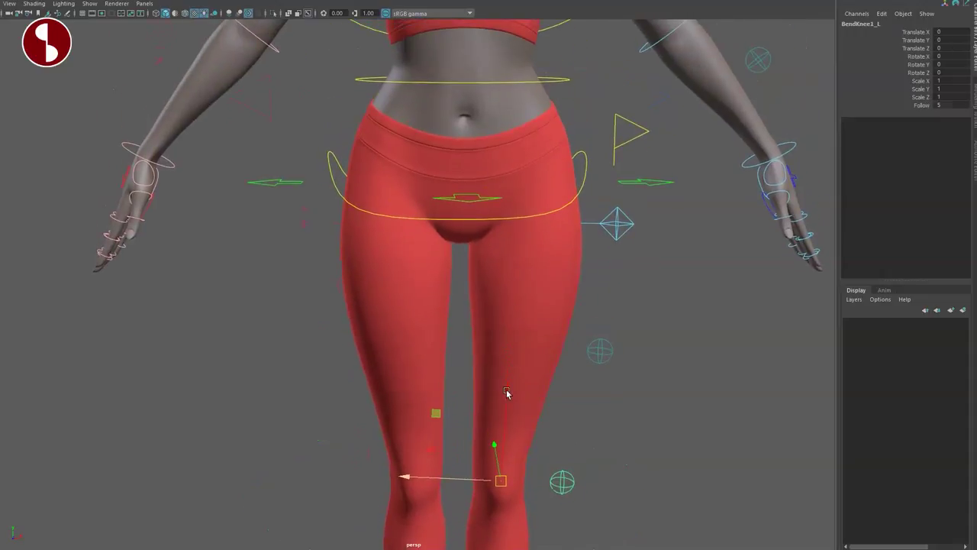
click(623, 238)
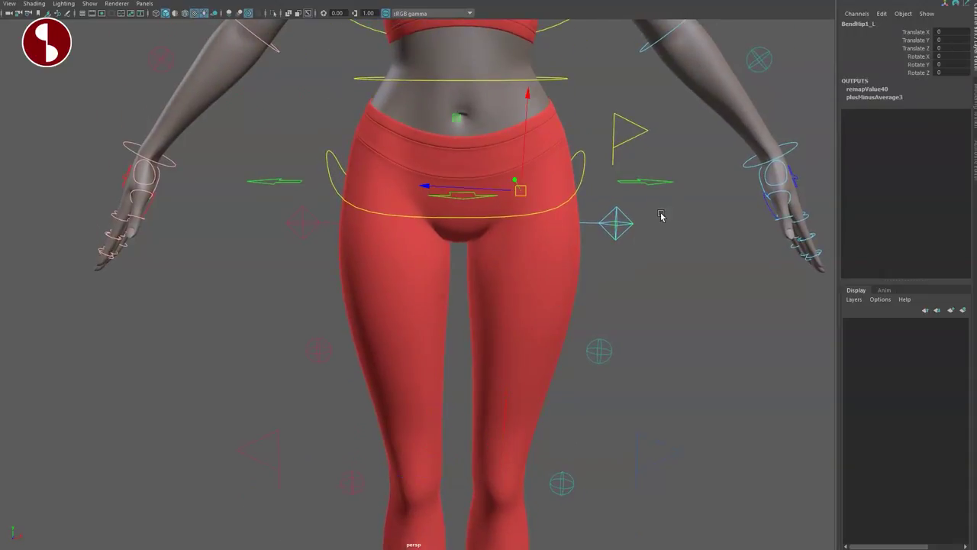
drag(519, 195, 555, 234)
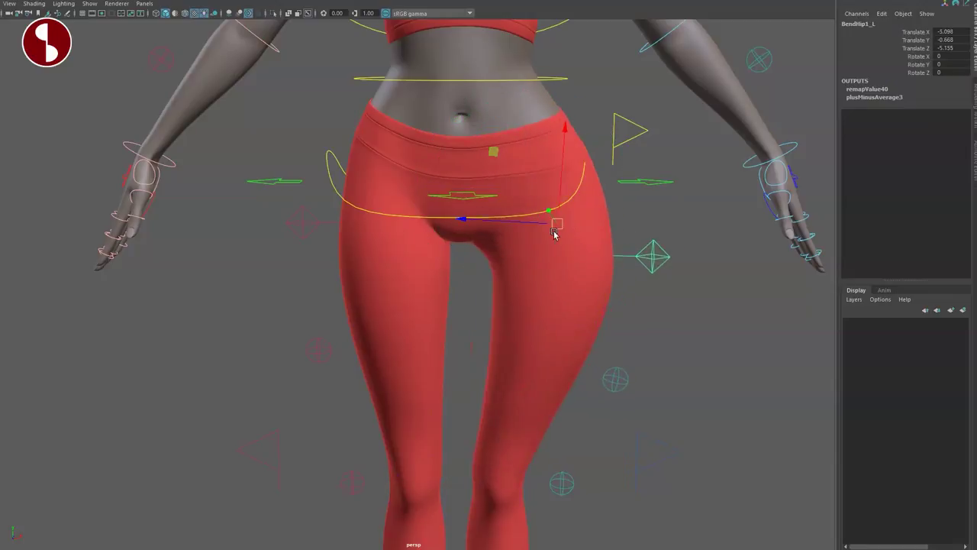
key(ctrl+z)
key(e)
drag(486, 108, 480, 134)
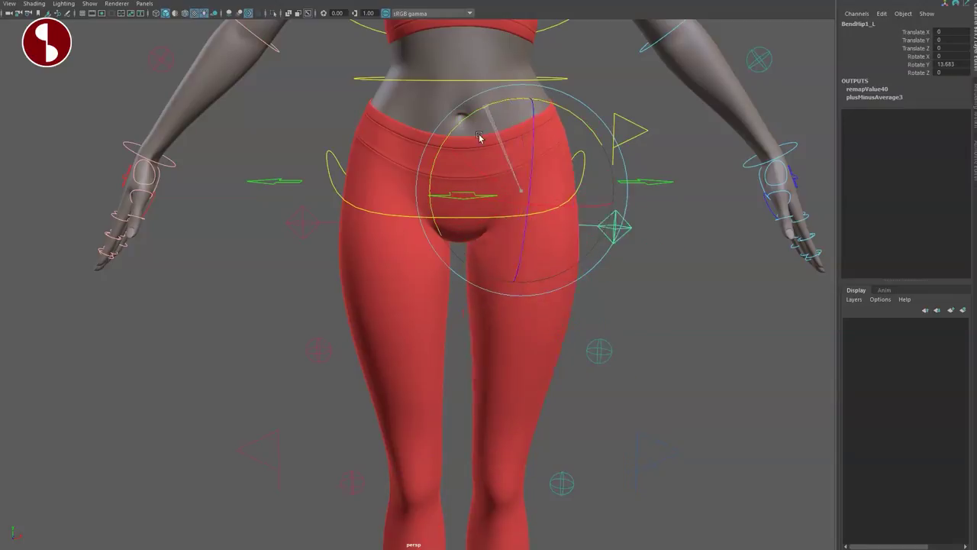
key(ctrl+z)
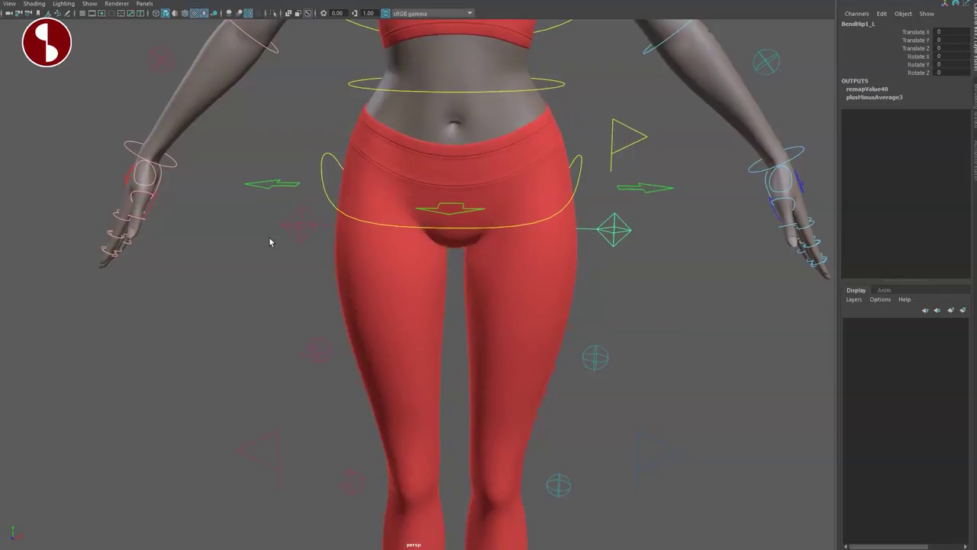
- Try rotating the pelvis with the HipSwinger_M control and undo the rotation
alt+drag(269, 238, 266, 245)
click(670, 188)
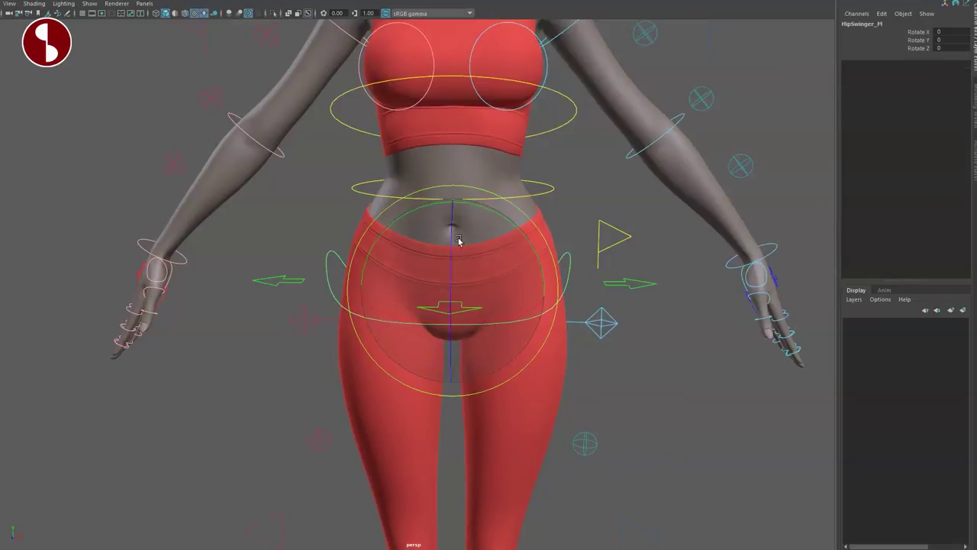
mouse_move(458, 242)
mouse_down()
mouse_move(476, 203)
mouse_move(527, 240)
mouse_move(480, 219)
mouse_move(498, 220)
mouse_move(500, 229)
mouse_move(456, 222)
mouse_up()
key(ctrl+z)
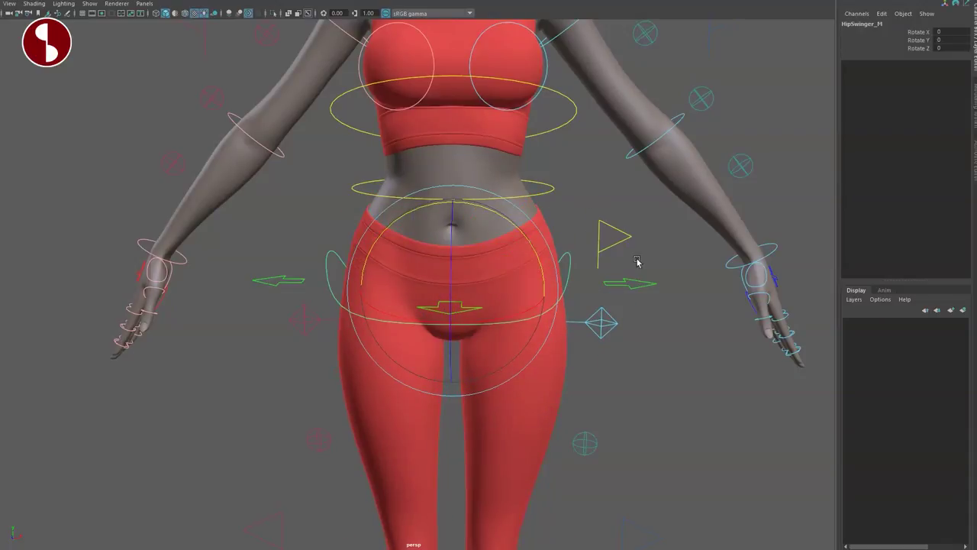
- Select the FKIKSpine_M switch and the HipSwinger_M control to look at their attributes
click(637, 262)
scroll(537, 312, down, 3)
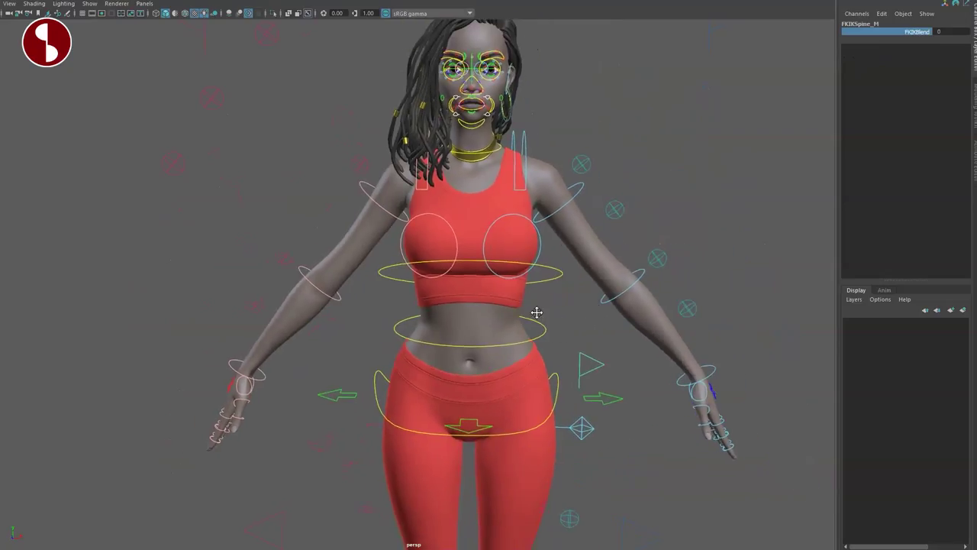
click(556, 381)
alt+middle_drag(519, 357, 497, 294)
alt+right_drag(497, 294, 545, 321)
key(q)
click(615, 377)
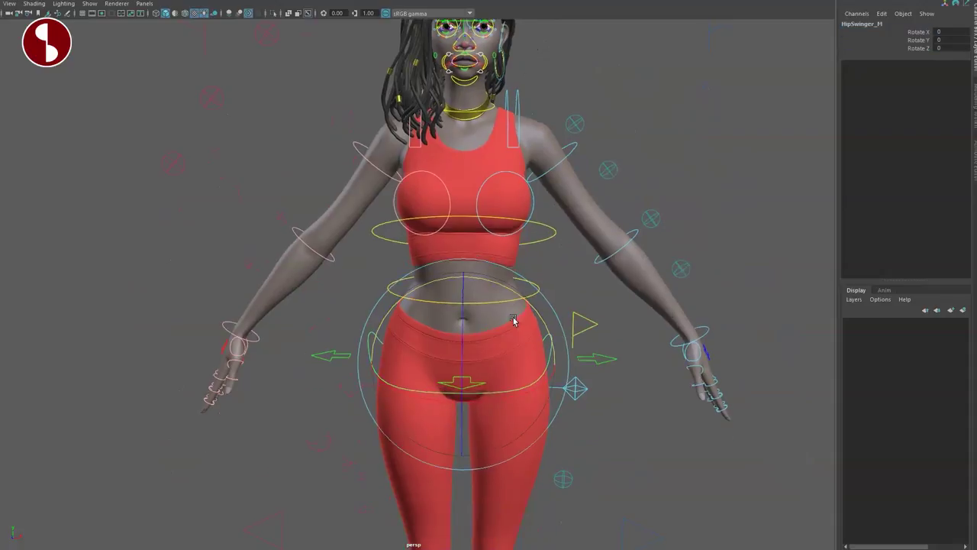
- Try moving the whole body with the RootX_M control and undo the move
click(441, 368)
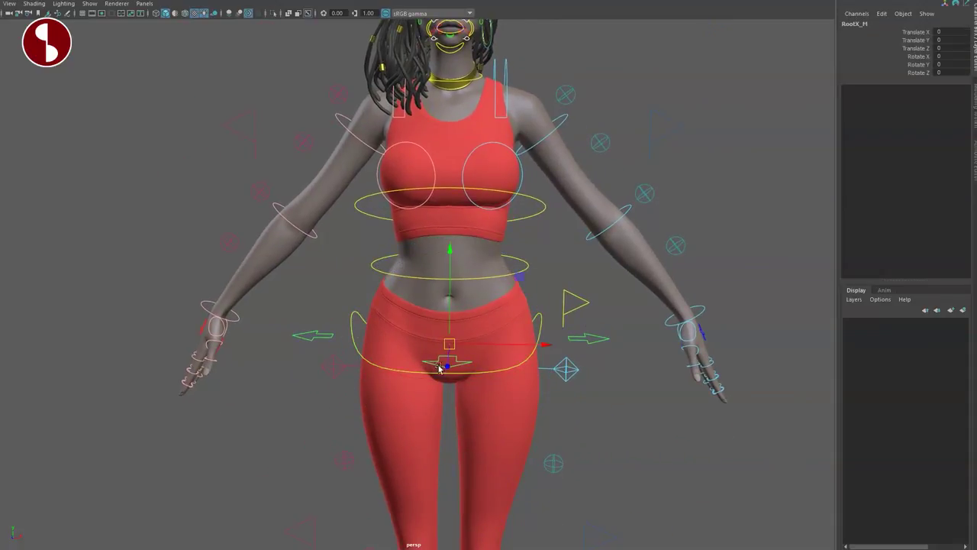
drag(450, 303, 460, 358)
key(ctrl+z)
key(q)
- Try moving and rotating the waist's FKSpine1_M control, undoing the changes
alt+middle_drag(498, 293, 498, 382)
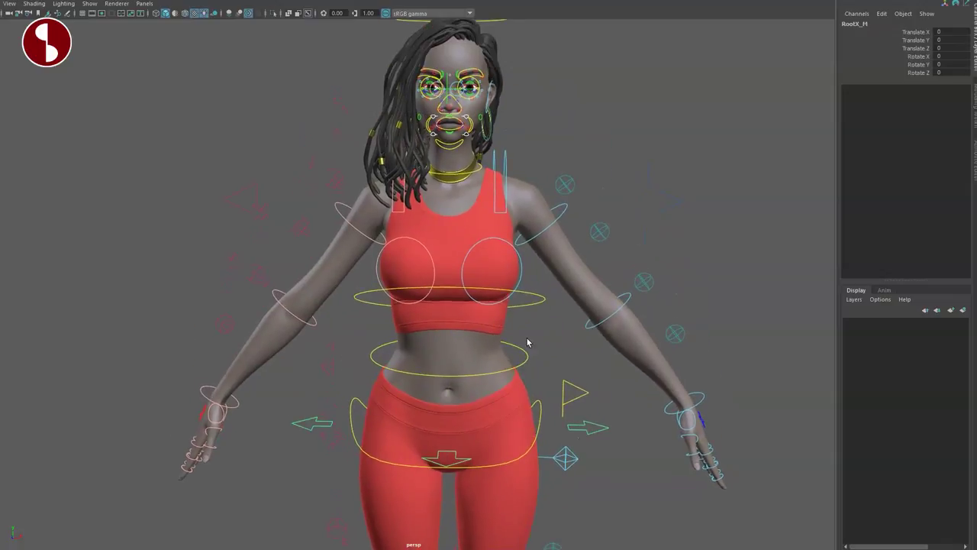
click(497, 369)
mouse_move(448, 355)
mouse_down()
mouse_move(450, 377)
mouse_move(458, 332)
mouse_move(465, 359)
mouse_move(454, 343)
mouse_up()
key(ctrl+z)
key(e)
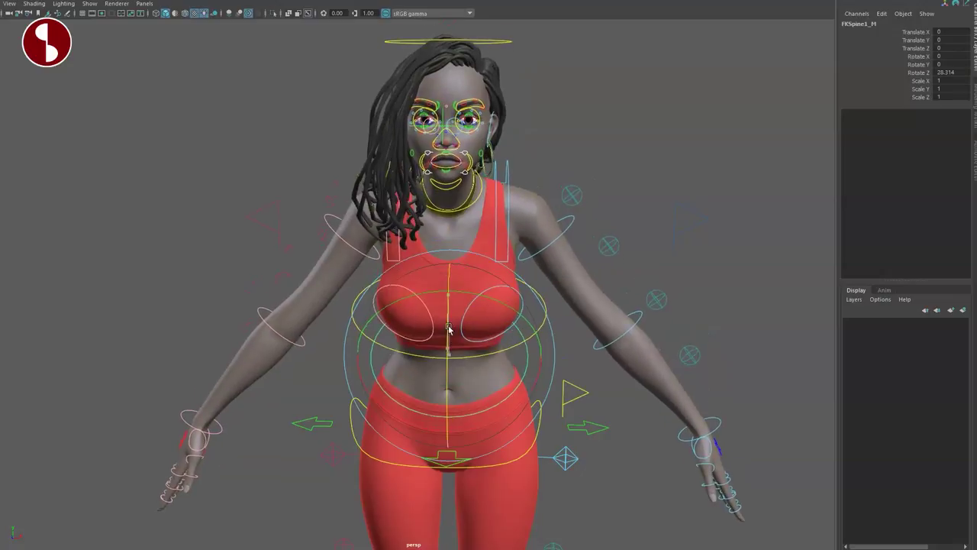
drag(449, 326, 448, 305)
key(ctrl+z)
key(ctrl+z)
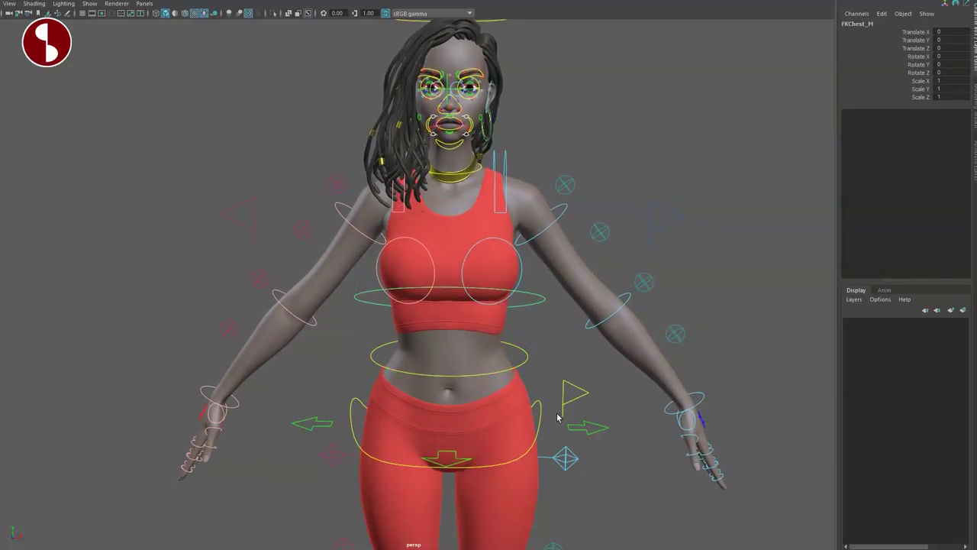
- Switch the spine to IK with FKIKBlend at 10 and try moving the IKSpine2_M and IKSpine3_M controls, undoing the moves
click(576, 392)
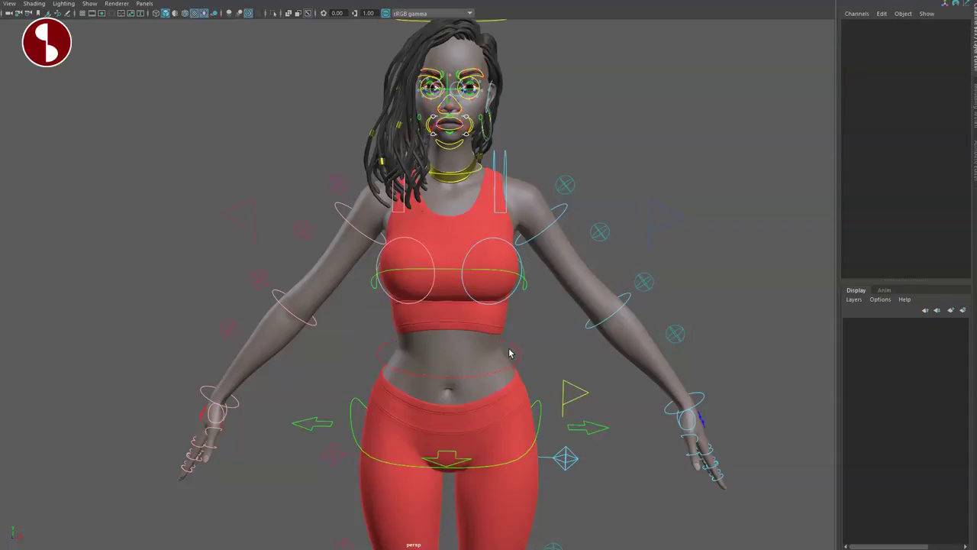
click(472, 354)
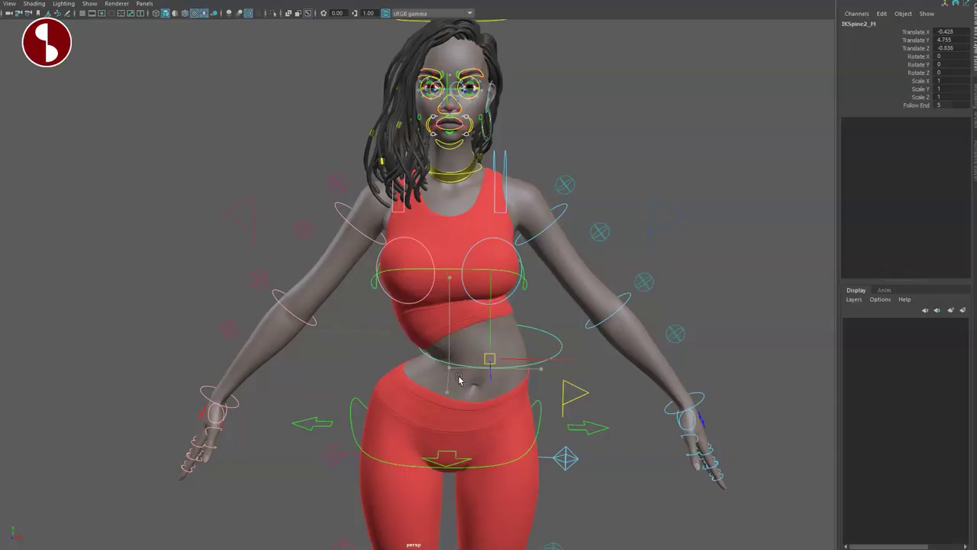
drag(459, 380, 513, 286)
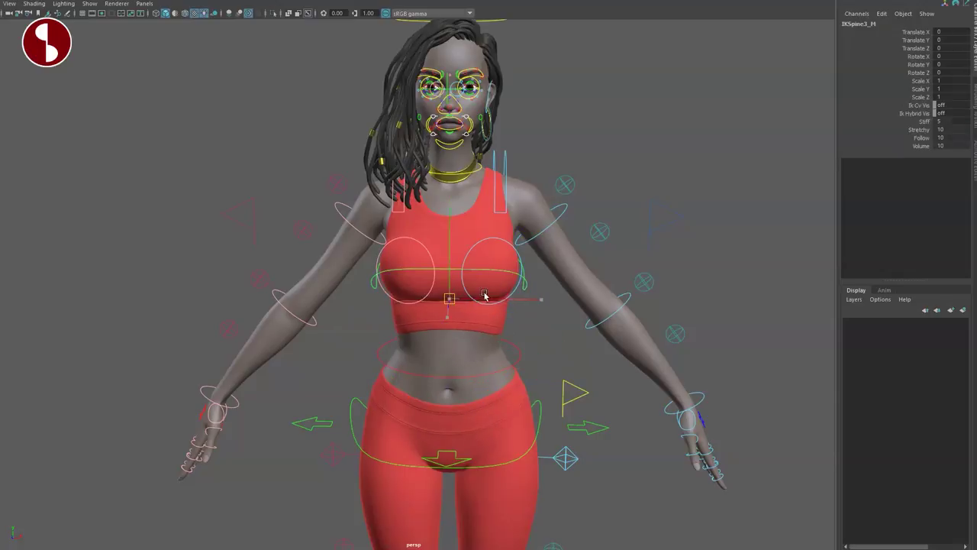
drag(451, 298, 458, 309)
key(ctrl+z)
- Switch the spine back to FK with the FKIKSpine_M control's FKIKBlend attribute
alt+drag(344, 355, 317, 355)
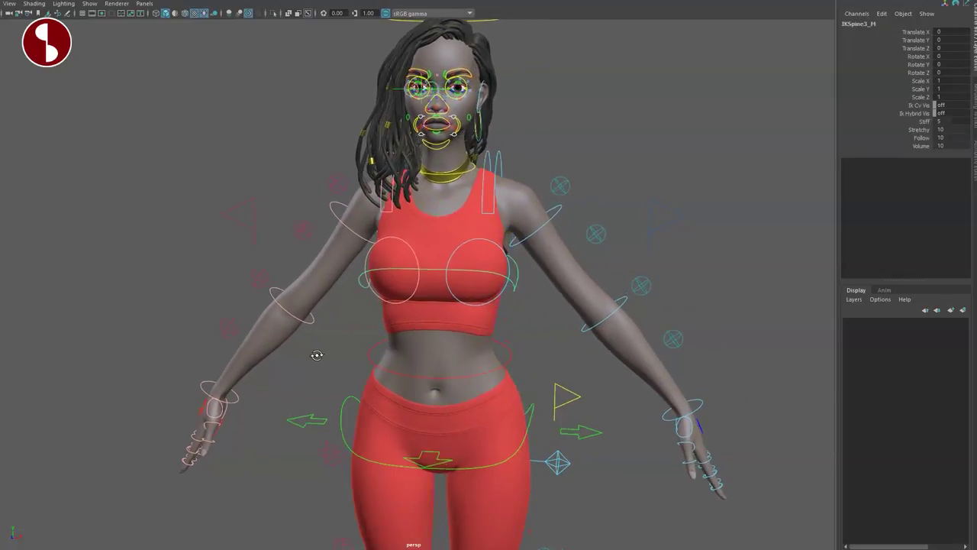
alt+right_drag(317, 355, 393, 410)
alt+middle_drag(392, 410, 377, 445)
click(611, 499)
click(886, 33)
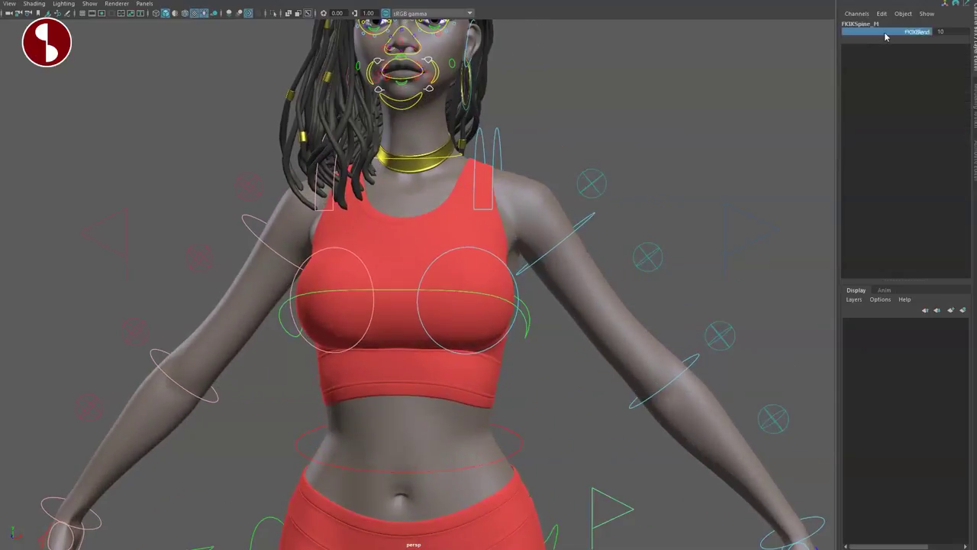
click(570, 410)
- Try rotating and scaling the FKBreast_L control on the chest, undoing the changes
mouse_move(500, 409)
alt+mouse_down()
mouse_move(526, 413)
mouse_move(517, 415)
alt+mouse_up()
click(539, 319)
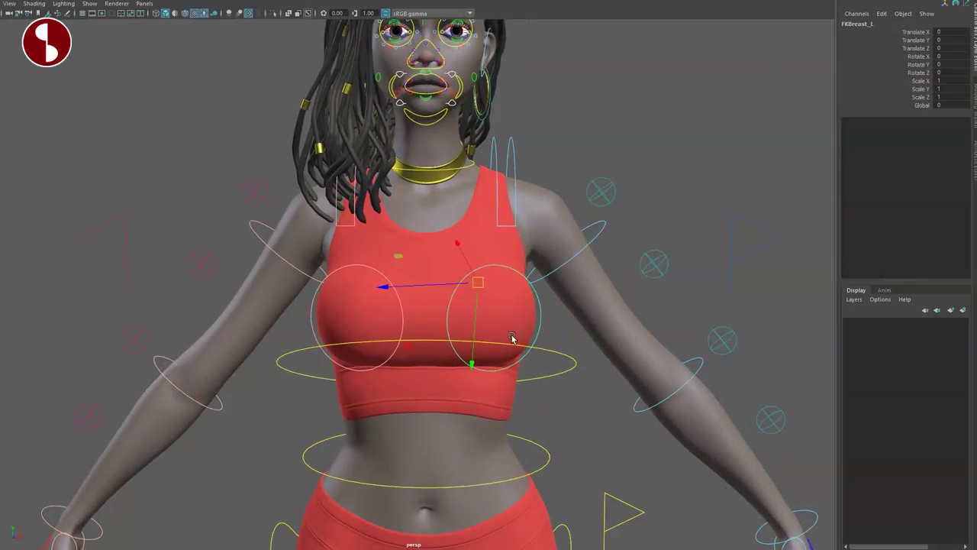
key(e)
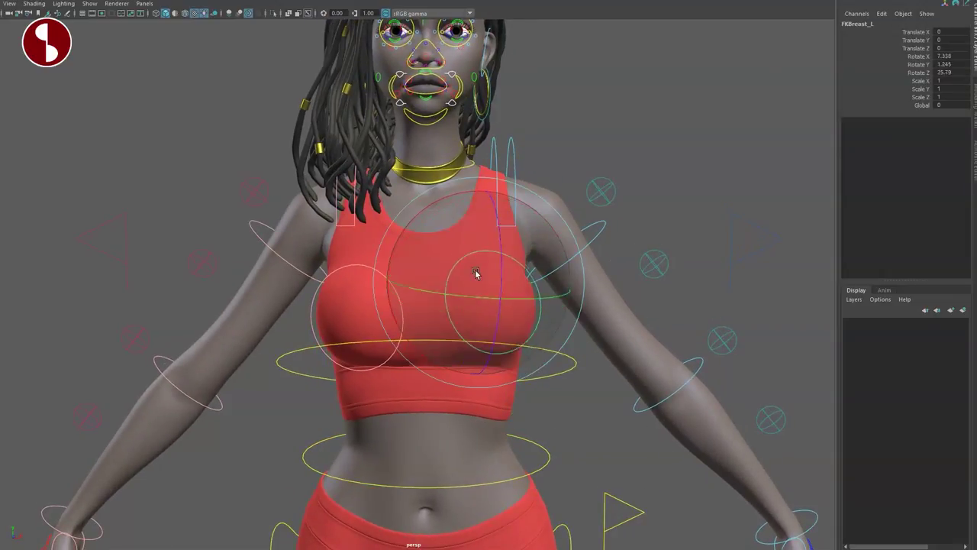
key(r)
drag(477, 285, 523, 295)
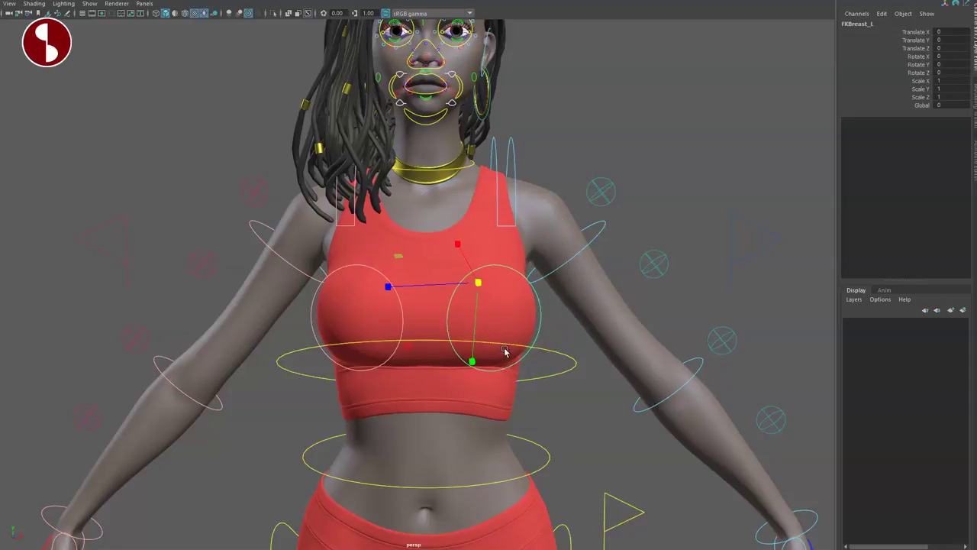
click(563, 434)
- Try posing the left shoulder with the FKScapula_L control, undoing the changes
mouse_move(510, 388)
alt+mouse_down()
mouse_move(432, 382)
mouse_move(511, 386)
mouse_move(498, 383)
alt+mouse_up()
alt+right_drag(497, 383, 491, 353)
click(466, 141)
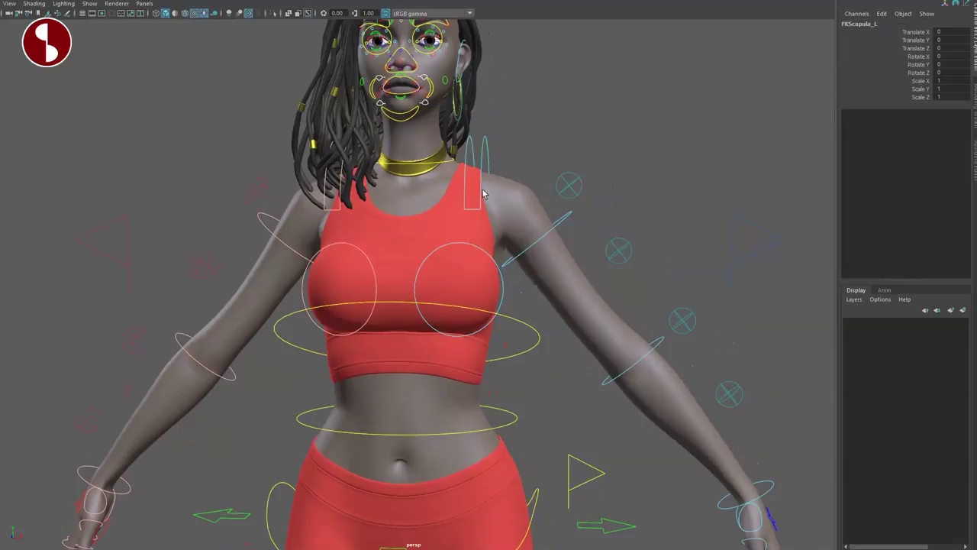
alt+right_drag(466, 142, 465, 215)
drag(419, 129, 494, 289)
key(ctrl+z)
key(w)
key(ctrl+z)
- Try moving the left upper arm's BendShoulder1_L and BendShoulder2_L controls, restoring their original positions
alt+right_drag(493, 289, 437, 283)
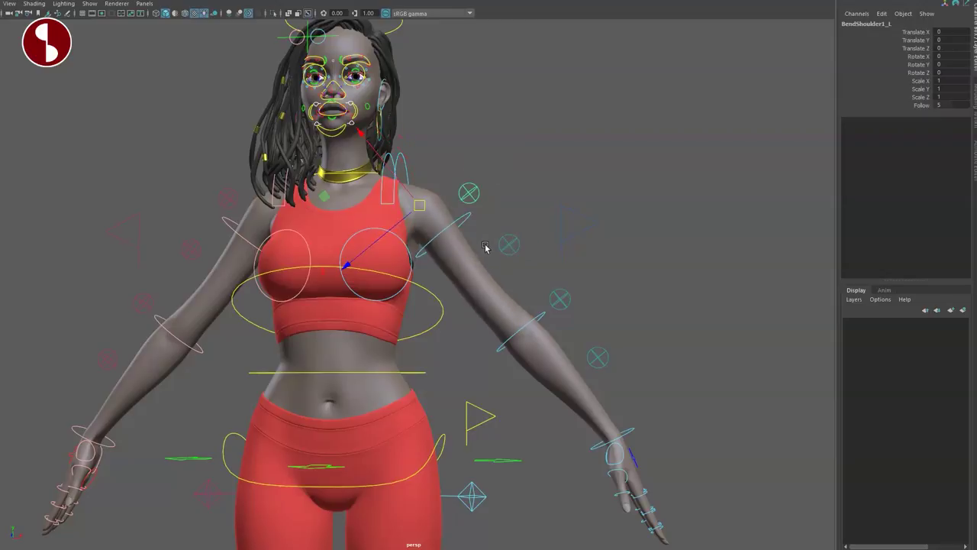
drag(486, 252, 469, 256)
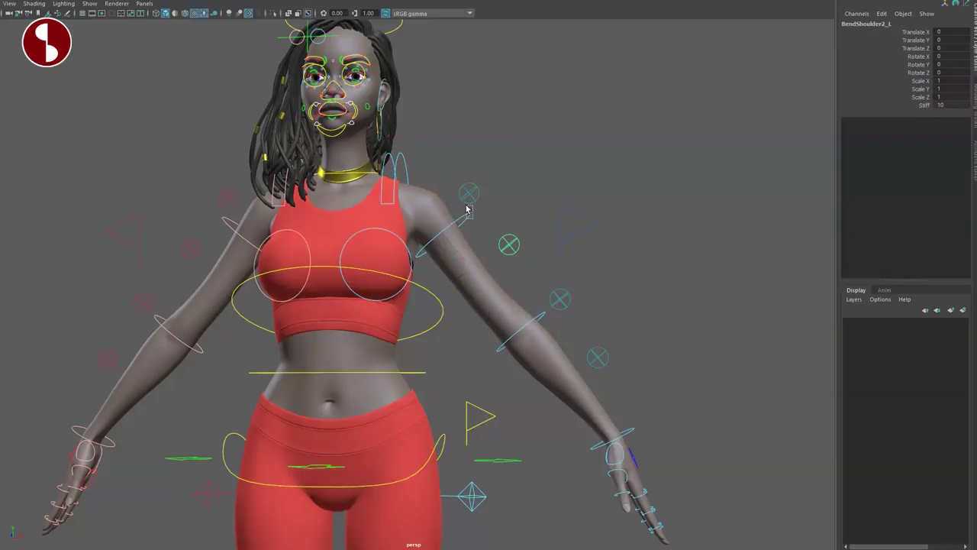
- Select the FKShoulder_L control and switch the left arm to IK by setting FKIKArm6_L's FKIKBlend to 10
click(467, 209)
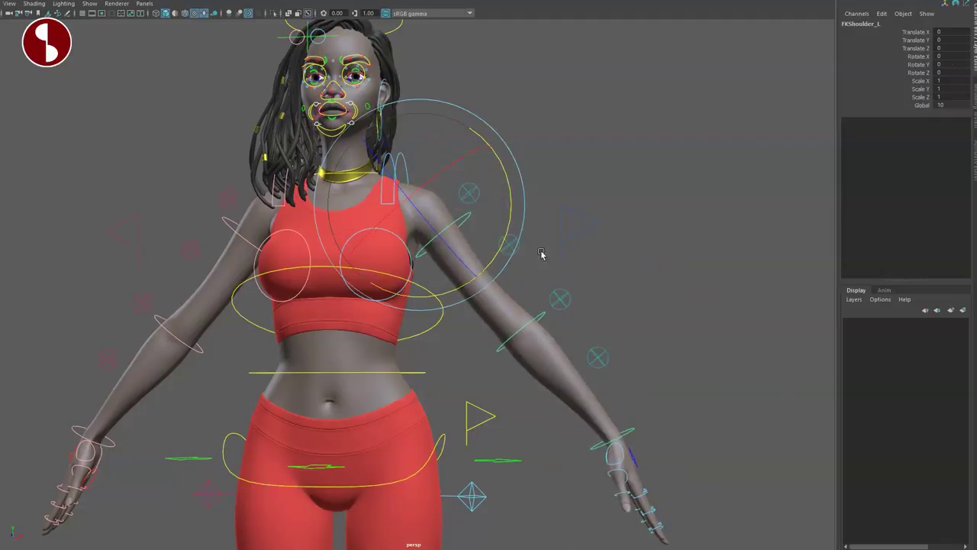
click(563, 233)
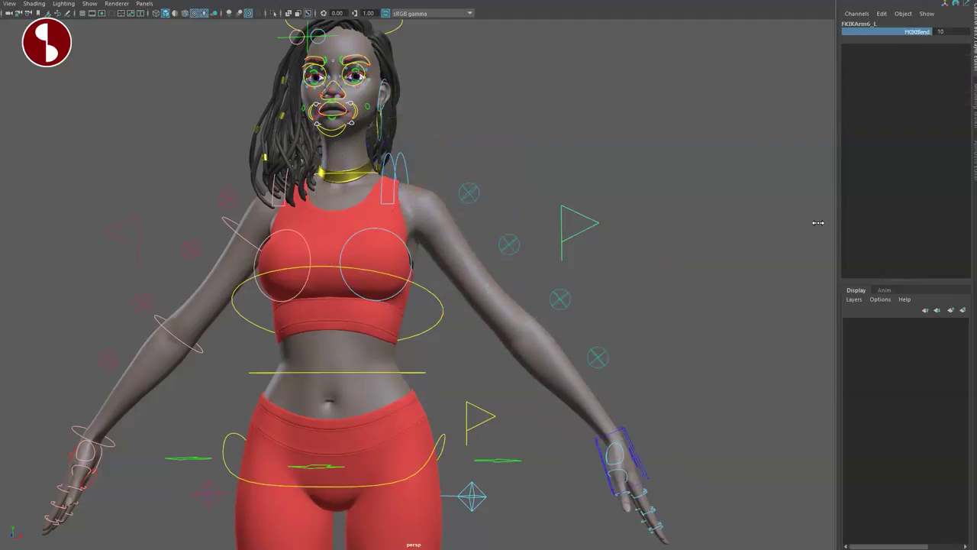
- Try moving and rotating the left hand's IKArm6_L control, undoing the changes
scroll(595, 382, up, 5)
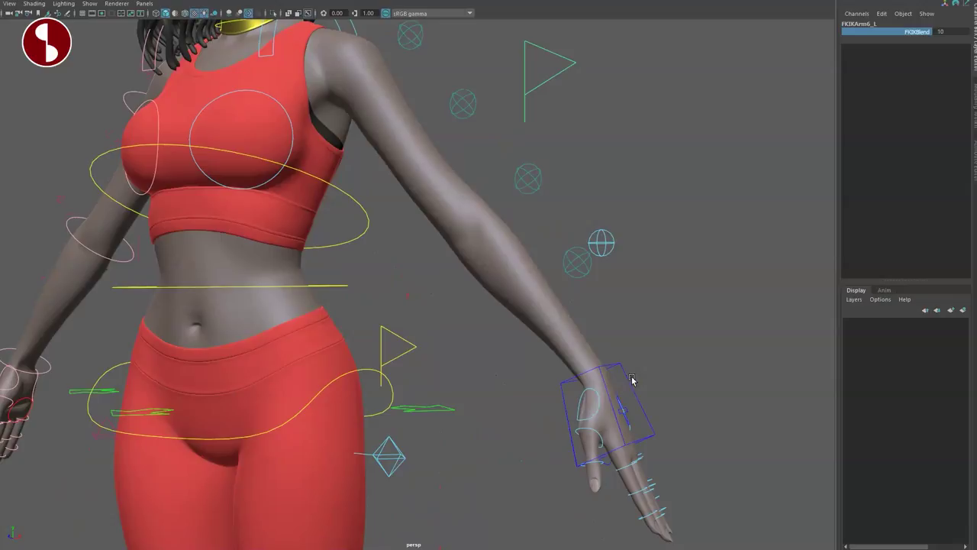
click(632, 381)
alt+drag(631, 380, 480, 294)
key(e)
key(w)
drag(548, 308, 448, 251)
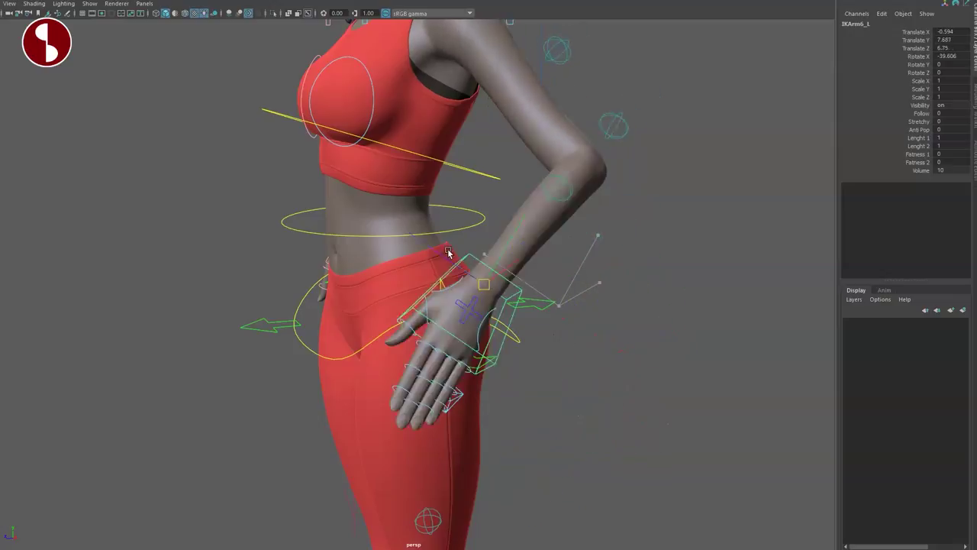
key(ctrl+z)
key(ctrl+z)
key(ctrl+z)
- Try adjusting IKArm6_L's arm shape attributes down to Fatness 1, undoing the change
click(900, 123)
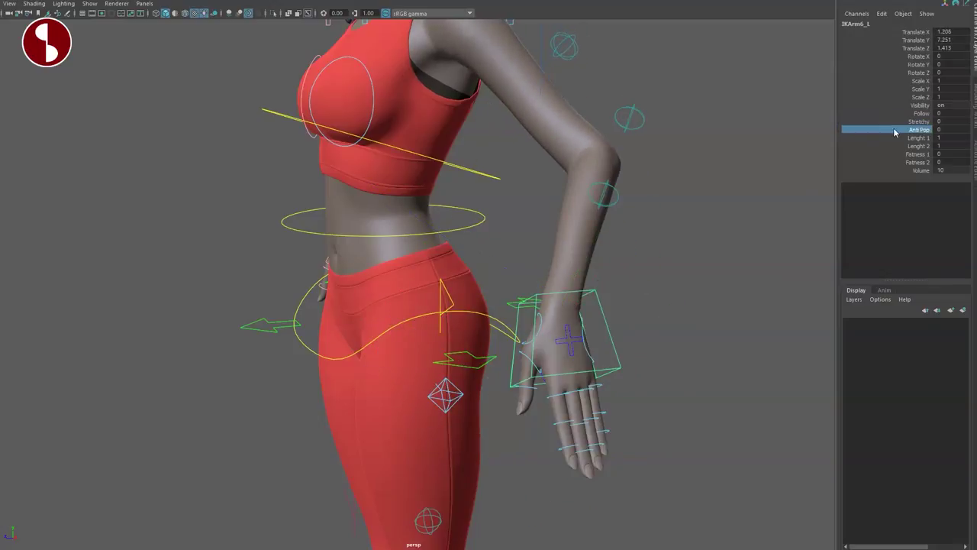
middle_drag(811, 140, 797, 157)
key(ctrl+z)
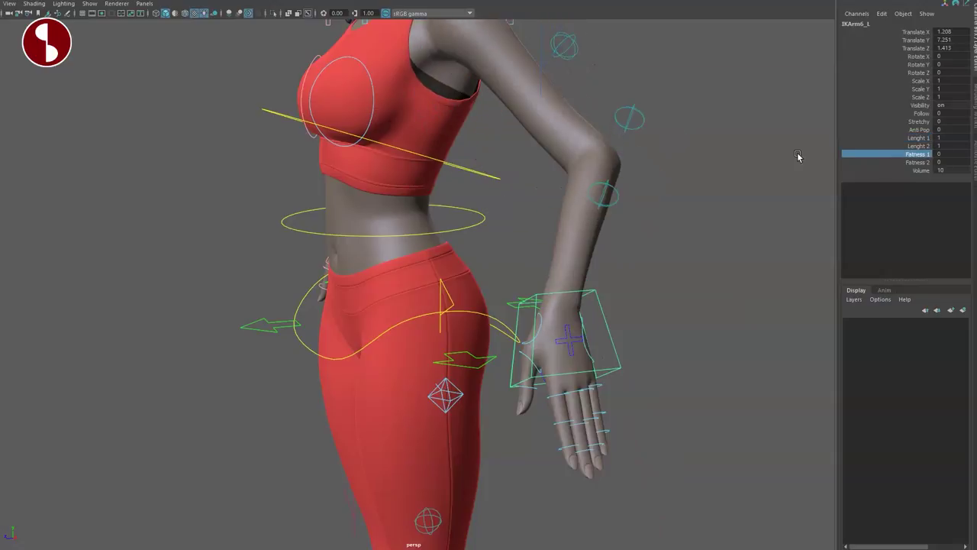
- Try rotating IKArm6_L in X to -25.62 and raising the hand toward the hip, undoing both changes
alt+drag(627, 365, 401, 297)
key(e)
drag(420, 256, 430, 229)
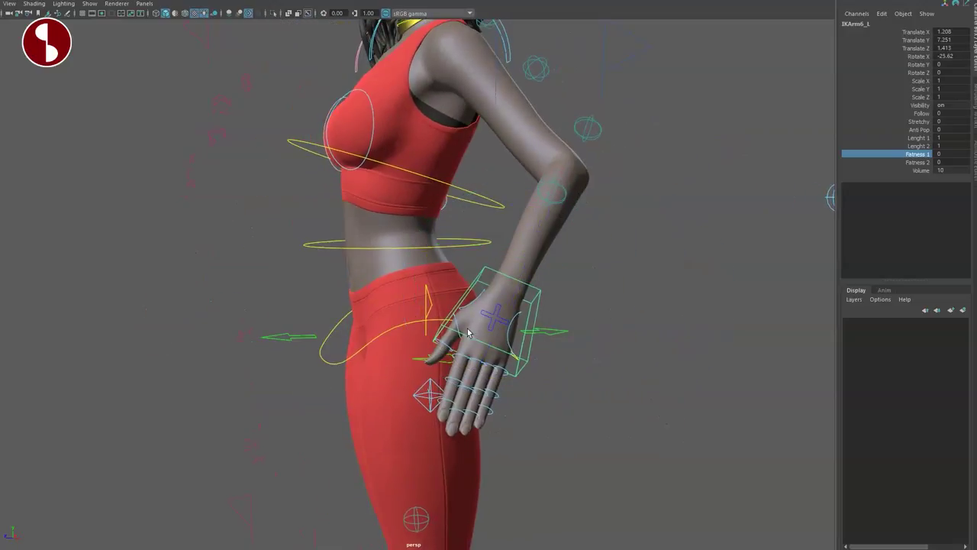
alt+drag(468, 333, 457, 347)
key(w)
drag(405, 281, 468, 271)
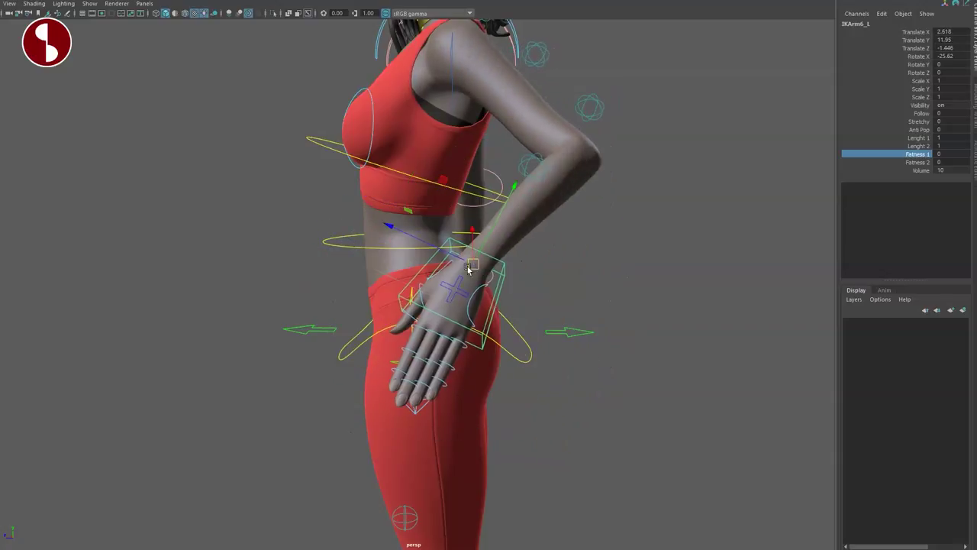
key(ctrl+z)
alt+drag(414, 321, 546, 268)
key(ctrl+z)
key(ctrl+z)
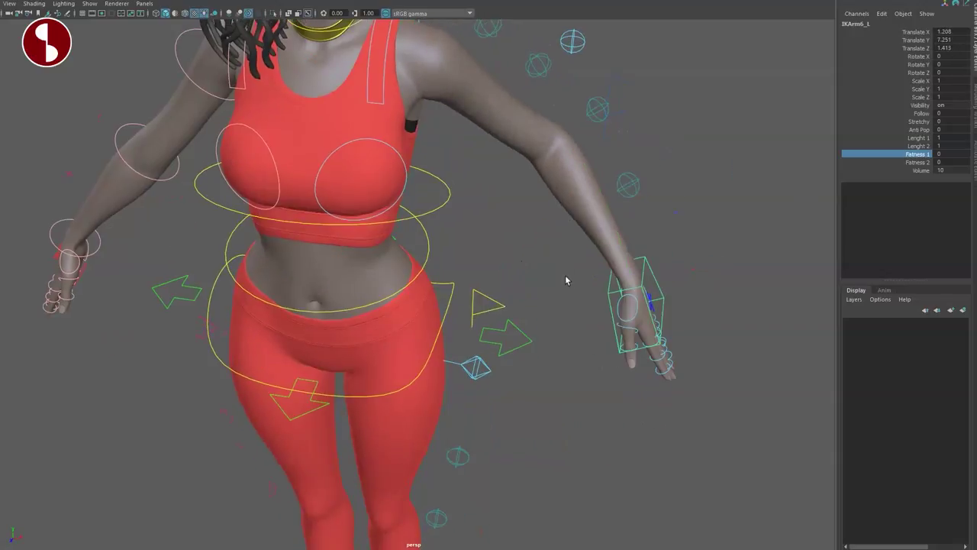
- Move the left hand's IKArm6_L control to about -1.29, 6.53, 3.17 and rotate it to -17.292 in X
drag(581, 175, 582, 173)
alt+drag(551, 295, 470, 260)
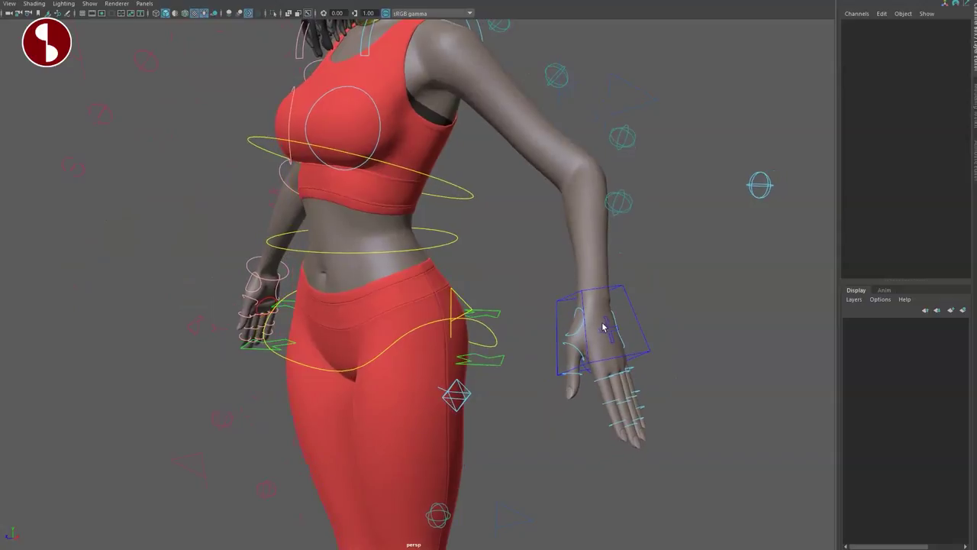
click(634, 313)
alt+drag(580, 352, 484, 334)
alt+right_drag(484, 334, 485, 334)
key(w)
drag(501, 225, 470, 245)
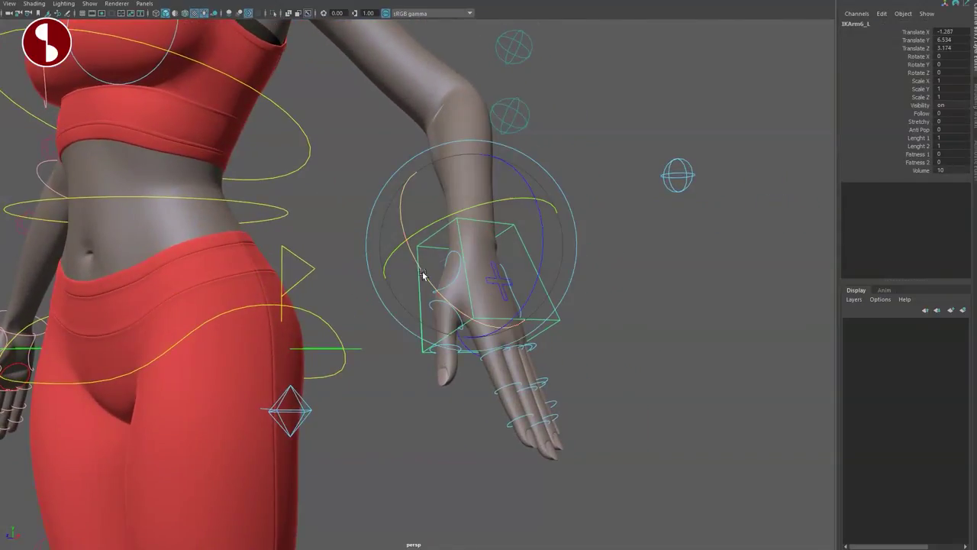
drag(422, 275, 410, 248)
alt+drag(477, 305, 462, 328)
alt+right_drag(462, 328, 521, 321)
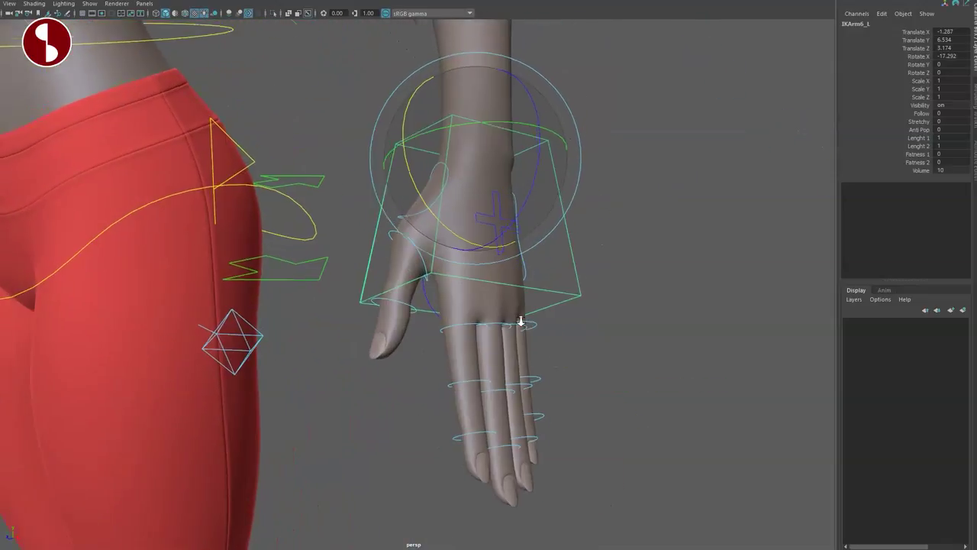
alt+drag(521, 321, 497, 309)
key(q)
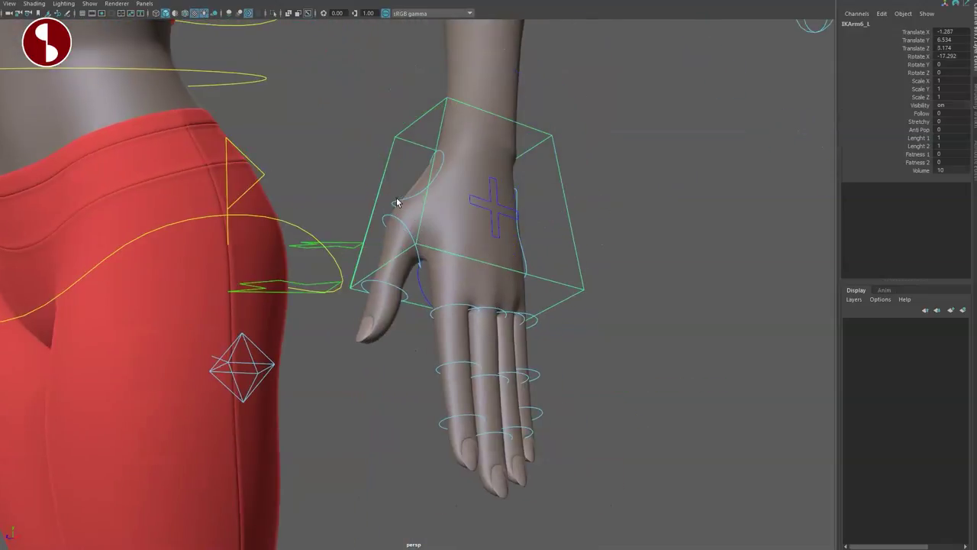
- Try rotating the left thumb with the FKThumbFinger2_L control, undoing the rotation
click(396, 202)
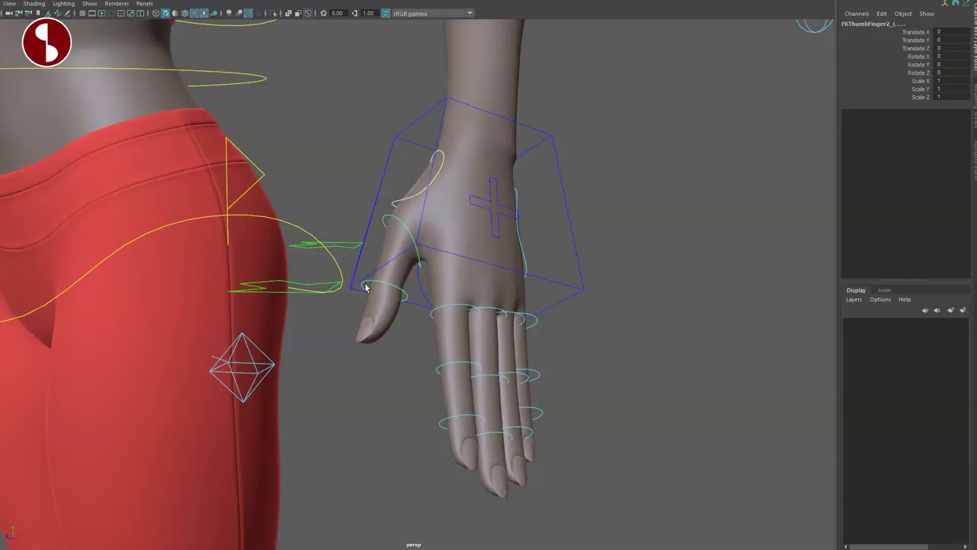
key(e)
drag(311, 305, 329, 336)
key(ctrl+z)
- Try moving the left hand's FKCup_L control, undoing the change
key(q)
alt+drag(510, 283, 477, 259)
key(e)
alt+drag(411, 203, 329, 276)
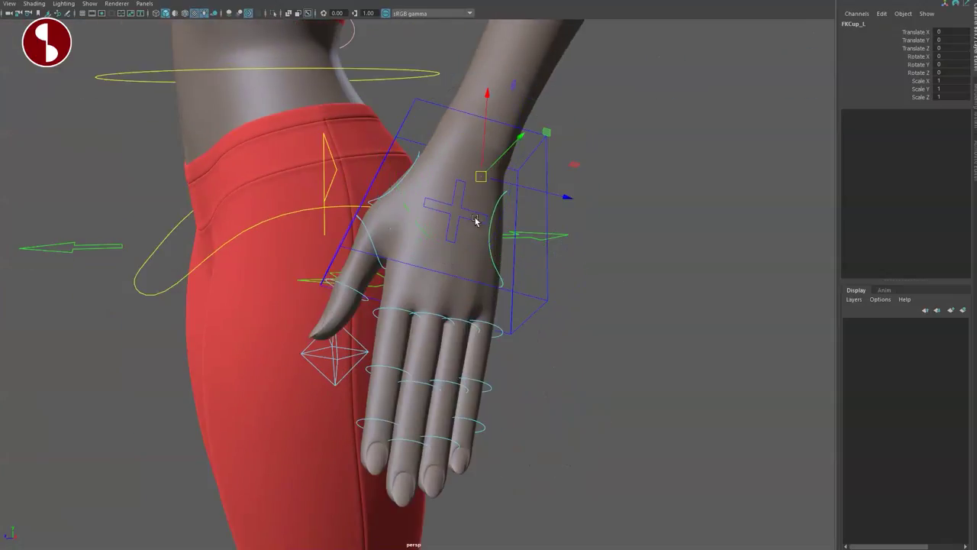
drag(481, 176, 563, 288)
key(ctrl+z)
- Try bending the left little finger with the FKPinkyFinger2_L control, undoing the rotation
key(q)
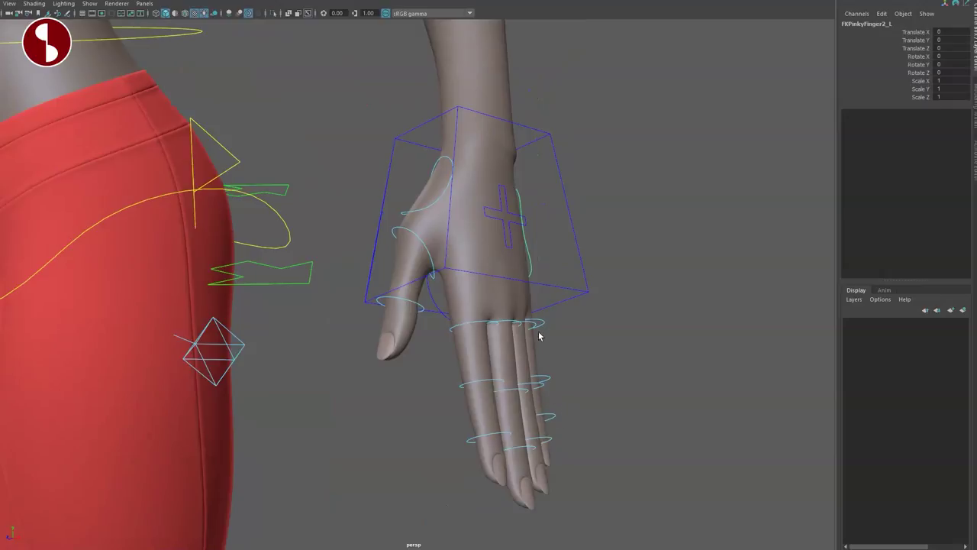
key(e)
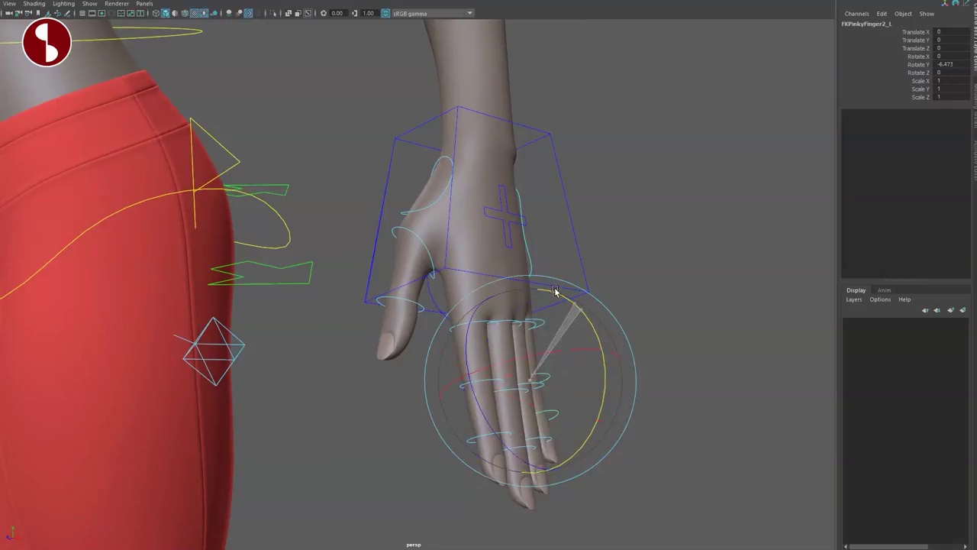
drag(555, 289, 560, 325)
key(ctrl+z)
key(q)
- Switch all left fingers to IK by setting Fingers_FKIK_L's Thumb, Index, Middle, Ring and Pinky to 10
click(523, 257)
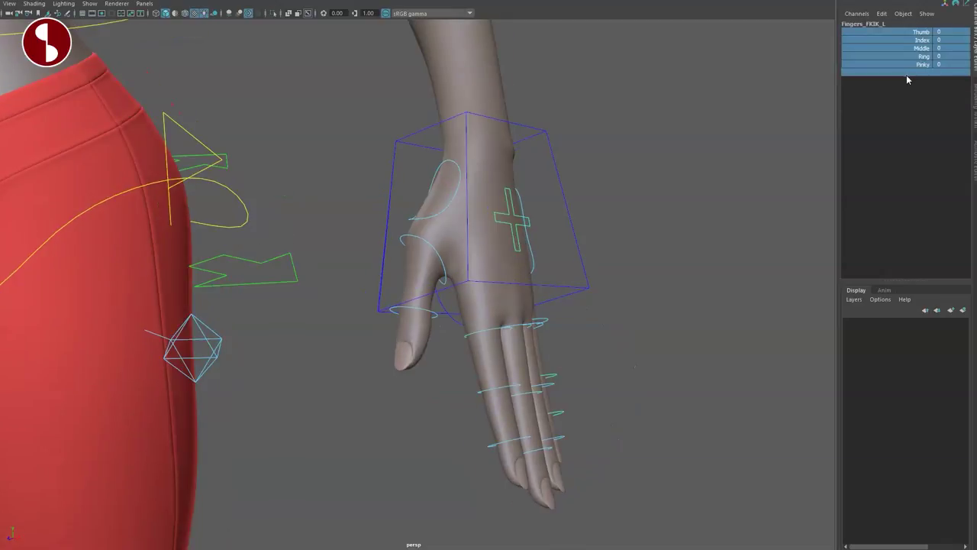
middle_drag(607, 144, 681, 165)
alt+drag(575, 321, 555, 330)
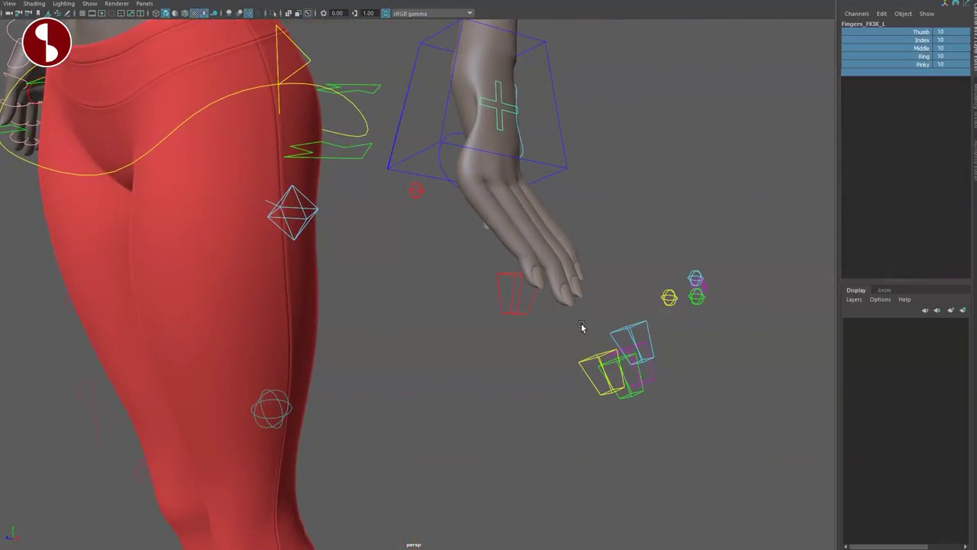
- Try moving the PoleArm2_L control beside the left hand, restoring its original position
drag(644, 365, 652, 356)
alt+drag(652, 356, 416, 248)
key(w)
click(409, 192)
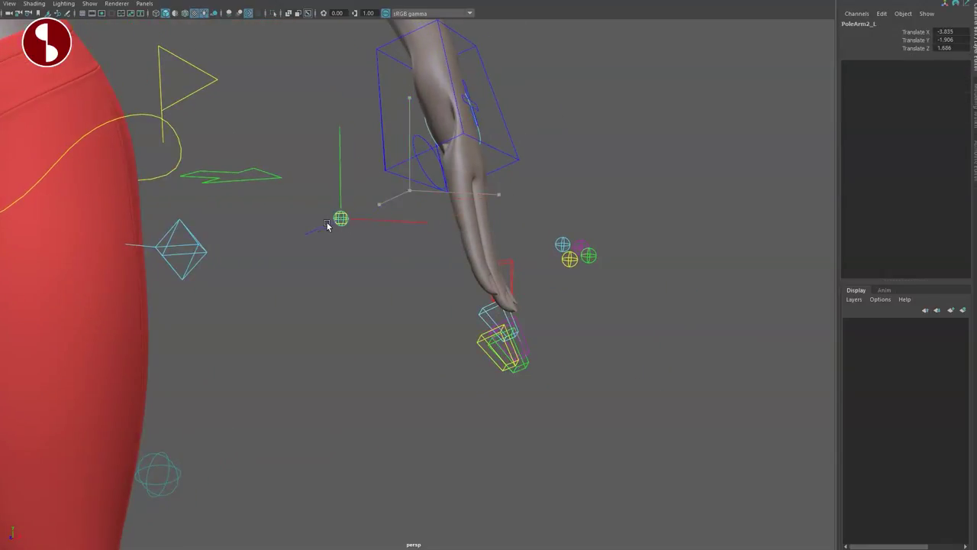
alt+drag(436, 284, 537, 270)
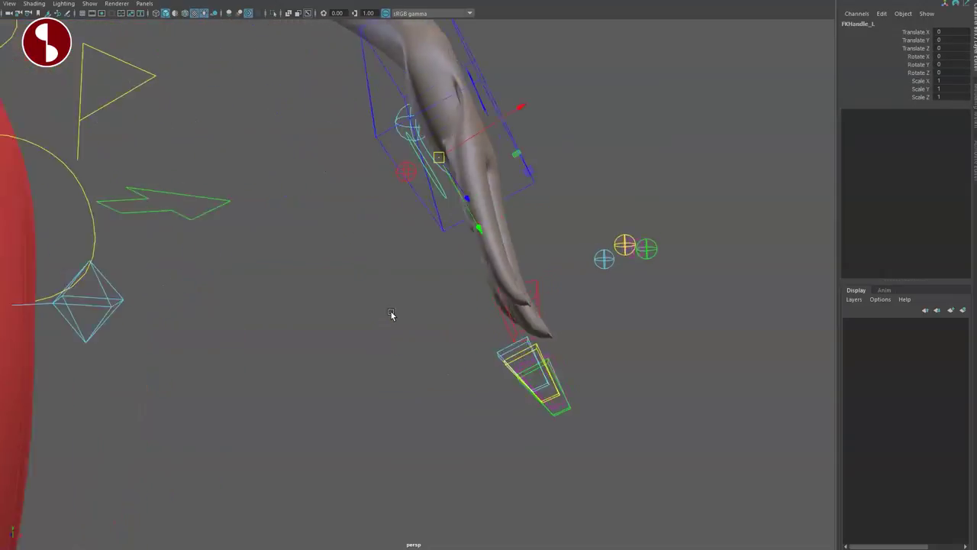
- Bend a left finger with the IKArm3_L control and test its PoleArm3_L pole control
alt+drag(391, 315, 489, 411)
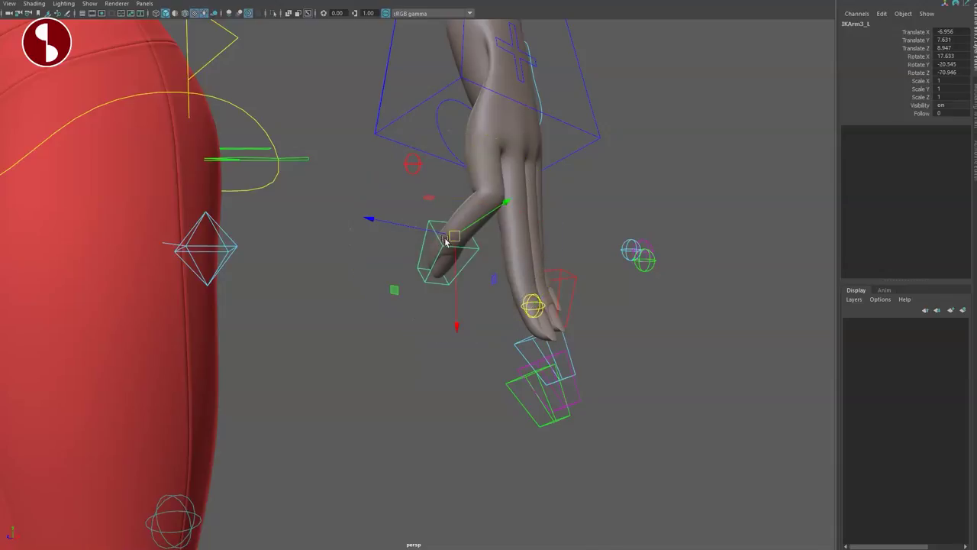
alt+drag(483, 208, 533, 283)
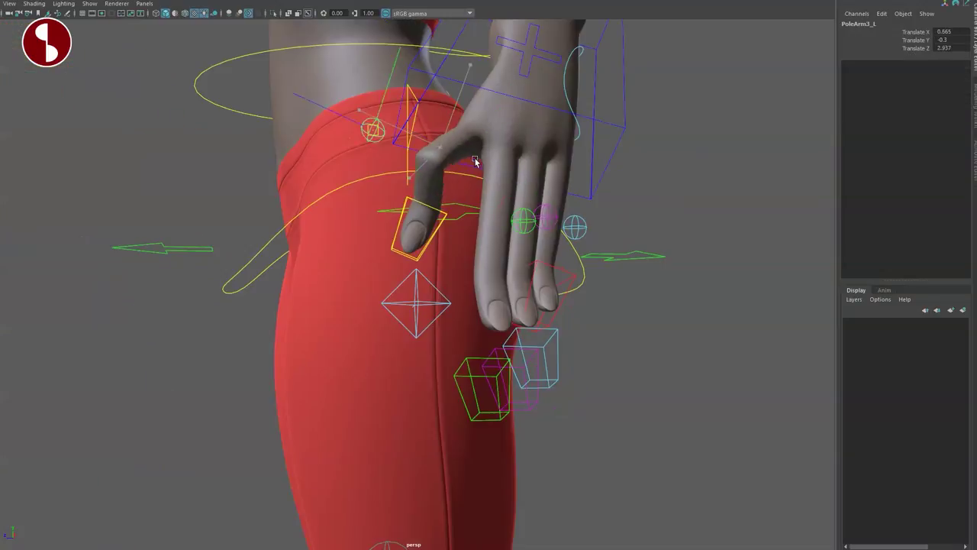
alt+drag(447, 168, 534, 164)
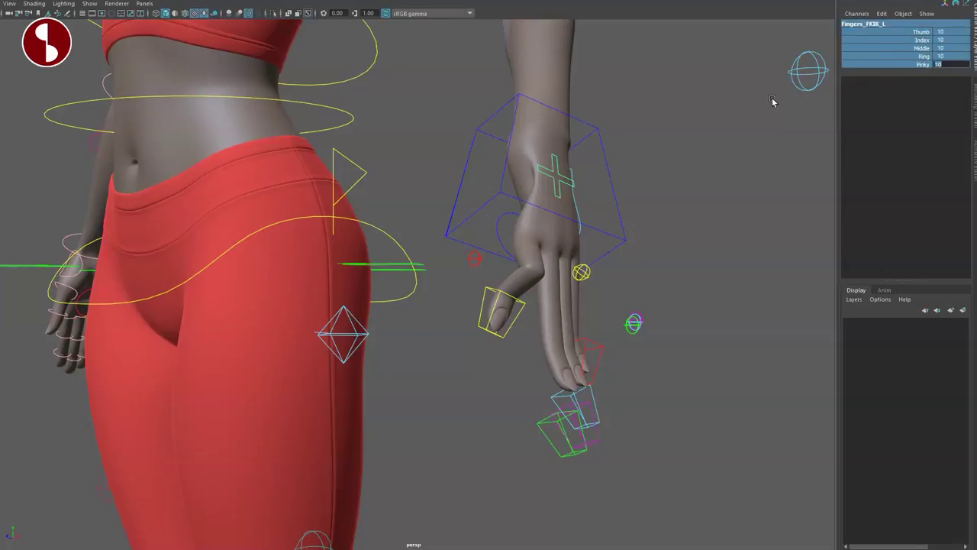
- Try rotating the FKHead_M control, undo it, and tilt the head to 10.297 in Rotate Z
click(687, 176)
alt+drag(687, 175, 355, 279)
alt+middle_drag(356, 279, 348, 323)
alt+right_drag(347, 324, 447, 356)
alt+middle_drag(252, 298, 379, 390)
alt+drag(331, 251, 336, 306)
click(334, 315)
drag(448, 323, 384, 356)
key(ctrl+z)
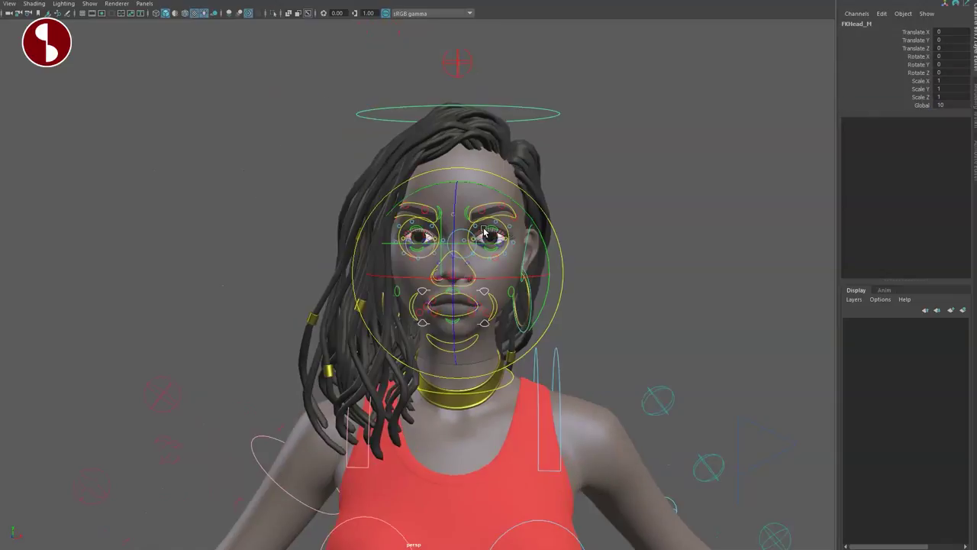
alt+middle_drag(456, 249, 462, 244)
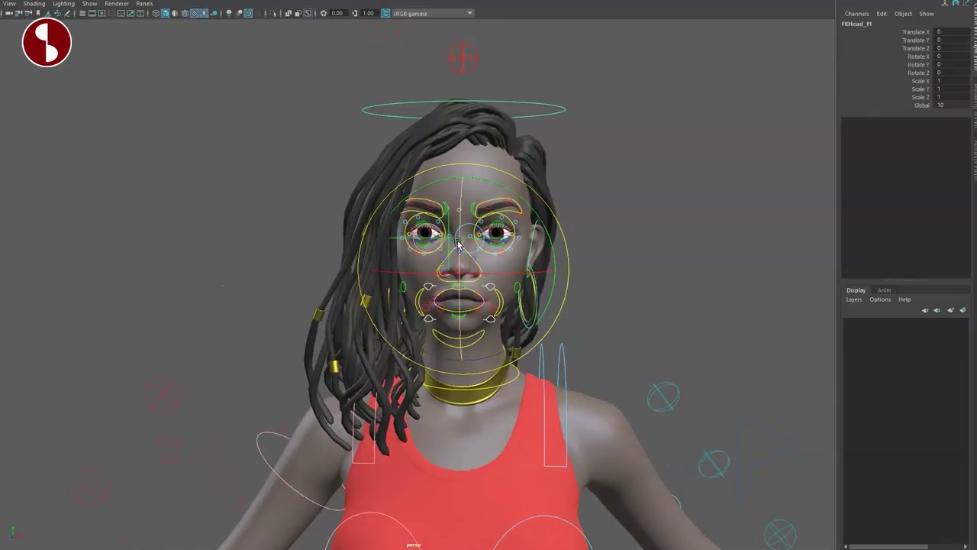
drag(461, 246, 464, 297)
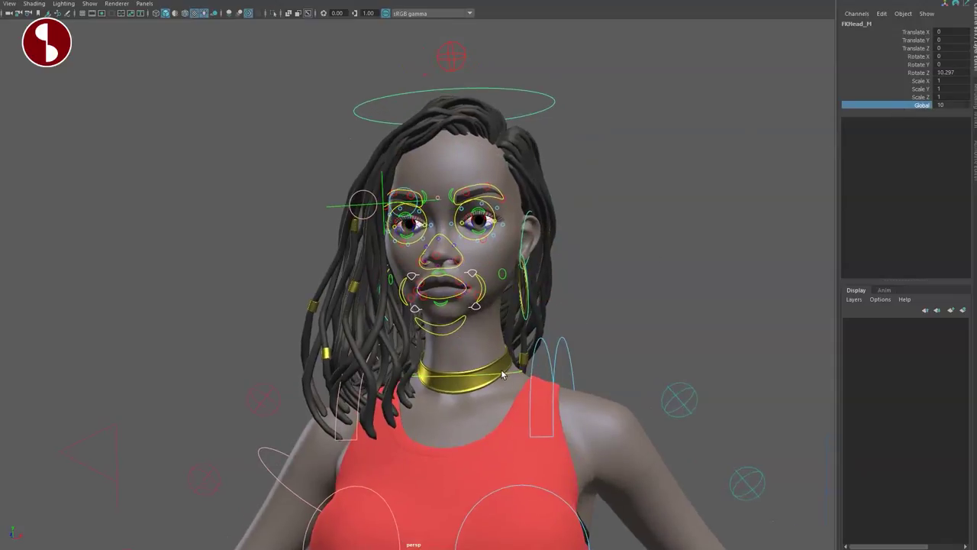
- Try rotating the neck control repeatedly to test how the head follows, undoing each rotation
click(504, 385)
key(e)
drag(497, 361, 484, 336)
key(ctrl+z)
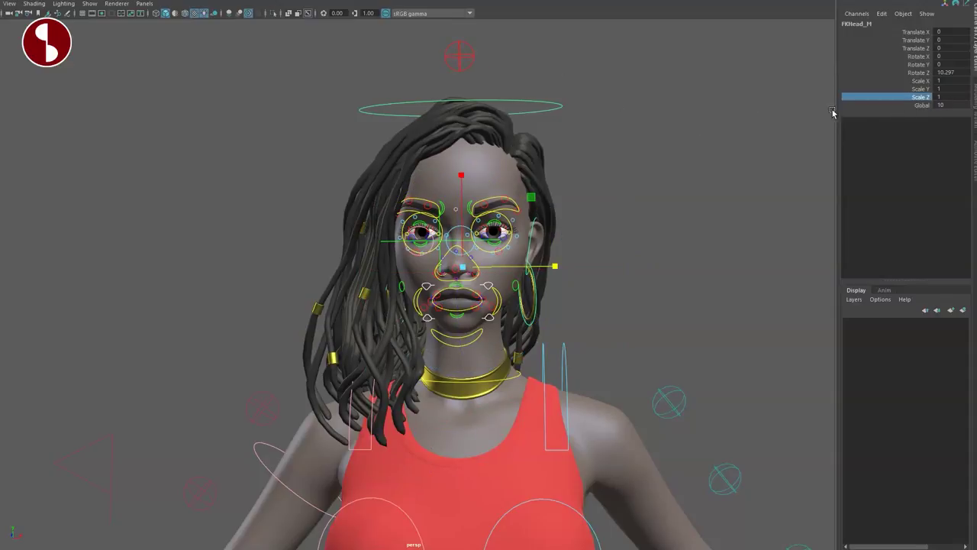
click(497, 384)
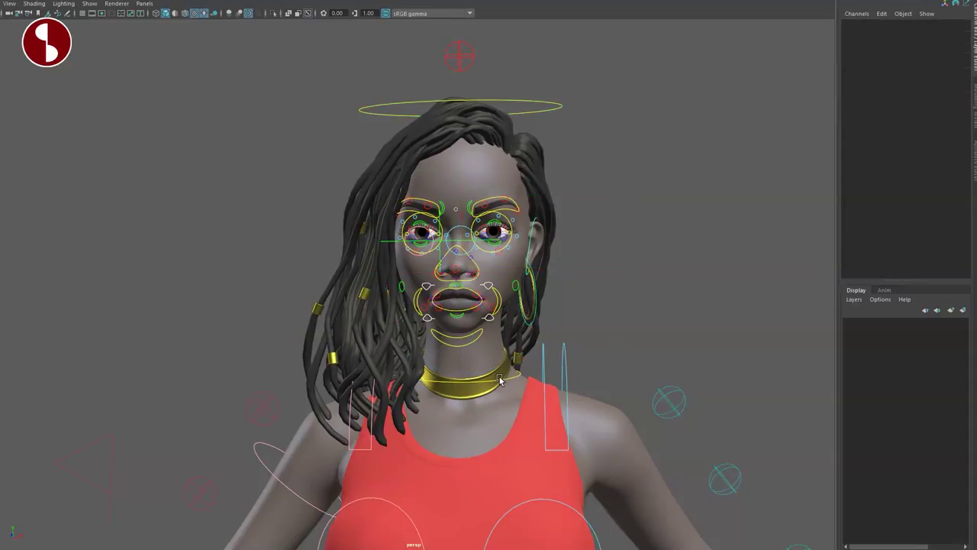
click(501, 382)
drag(496, 353, 461, 280)
key(ctrl+z)
- Try deforming the head by moving the squashTop_M control above it, undoing the change
click(457, 56)
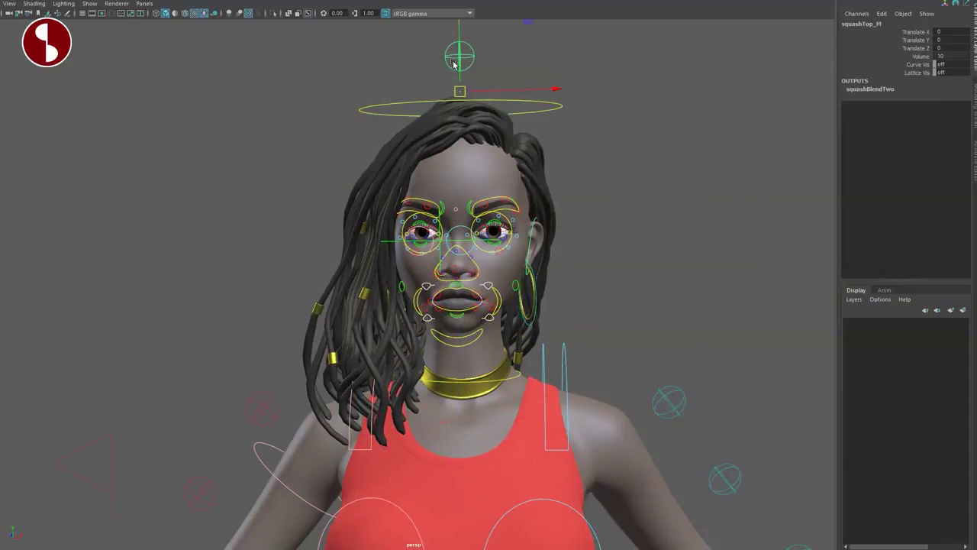
drag(466, 99, 426, 117)
key(ctrl+z)
- Try rotating the neck once more with the FKNeck_M control, undoing the rotation
click(495, 388)
click(498, 385)
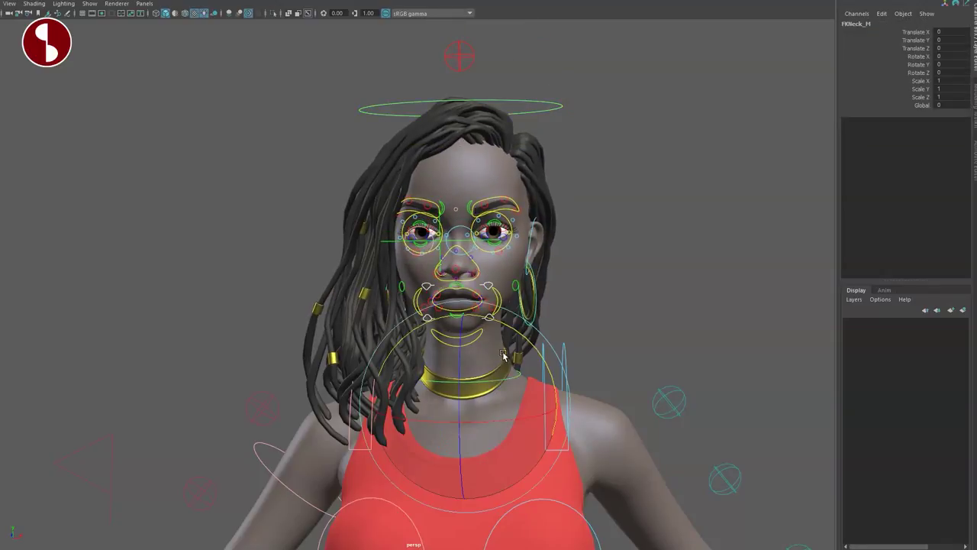
drag(537, 352, 484, 351)
key(ctrl+z)
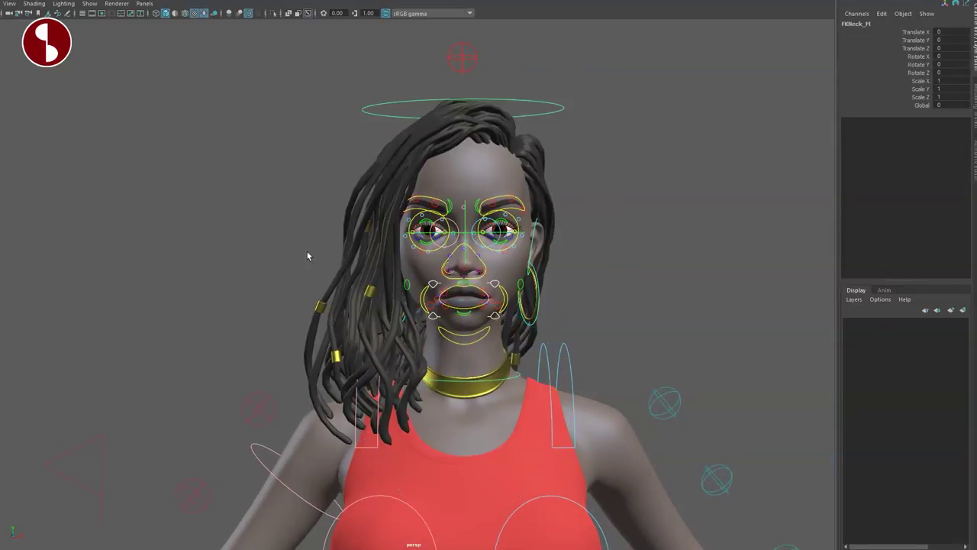
- Select the squashTop_M control above the head and examine the braided hair and face from the side
click(307, 256)
alt+drag(307, 255, 322, 229)
drag(357, 152, 425, 94)
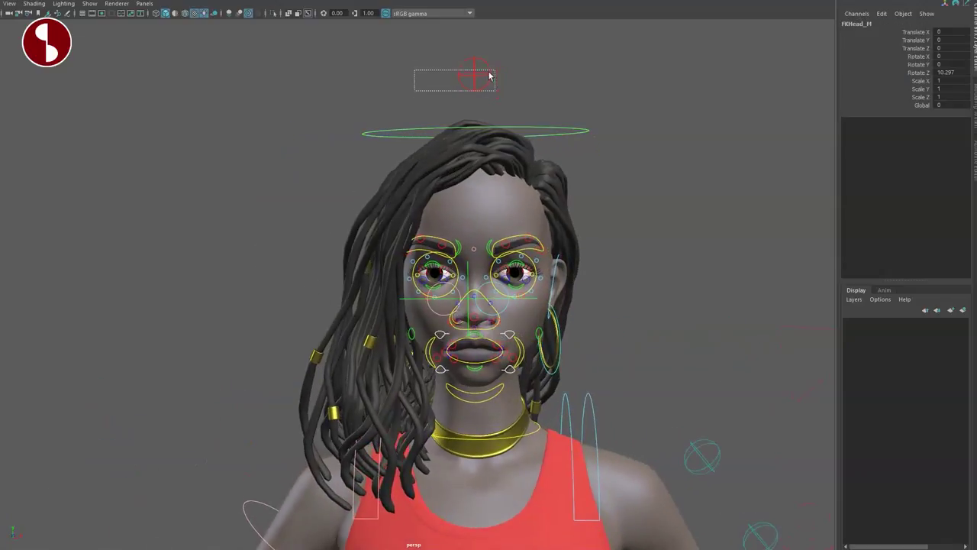
alt+drag(513, 297, 454, 316)
alt+right_drag(454, 316, 536, 316)
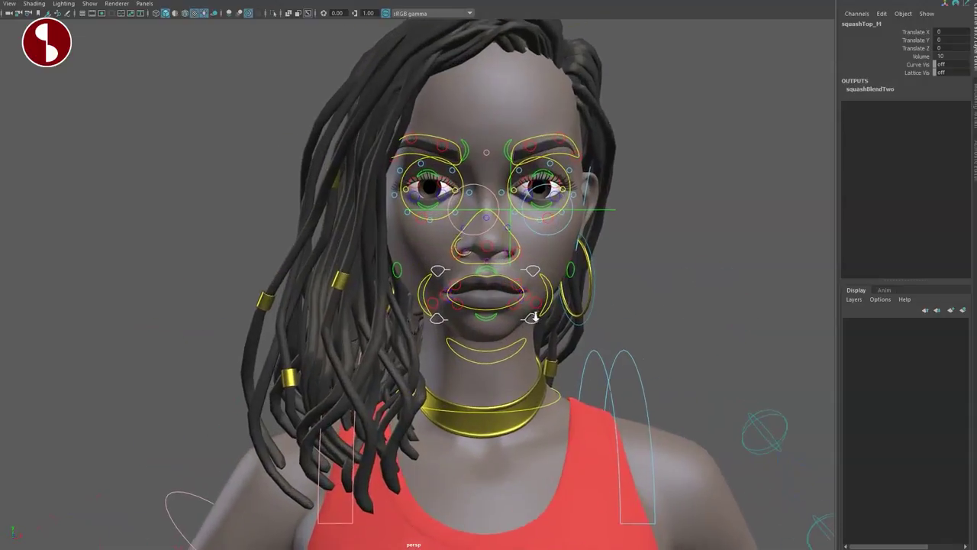
scroll(534, 317, down, 3)
alt+drag(501, 323, 412, 300)
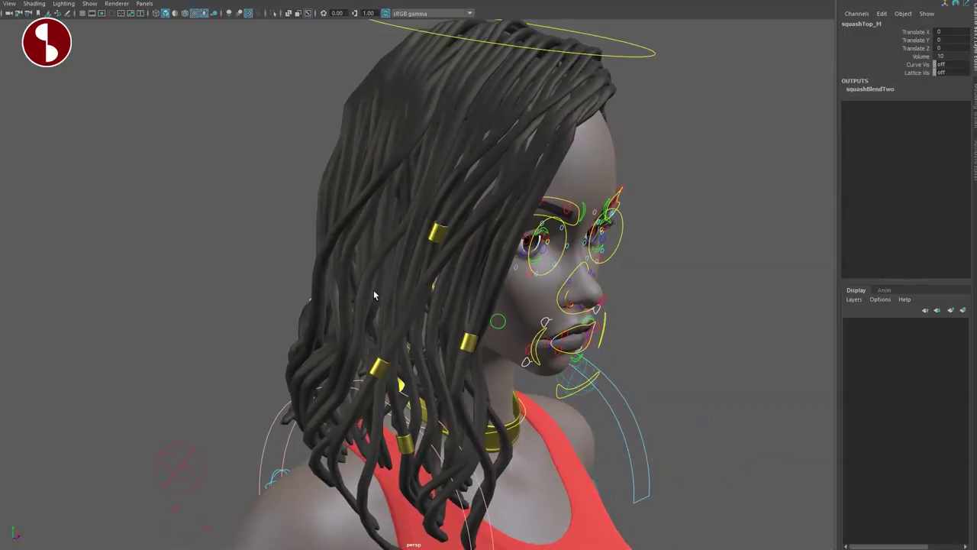
alt+drag(374, 295, 405, 343)
click(327, 264)
- Rotate the left ear's FKEar_L control to about -6.7 in X, -13.4 in Y and -0.6 in Z
alt+drag(524, 332, 436, 320)
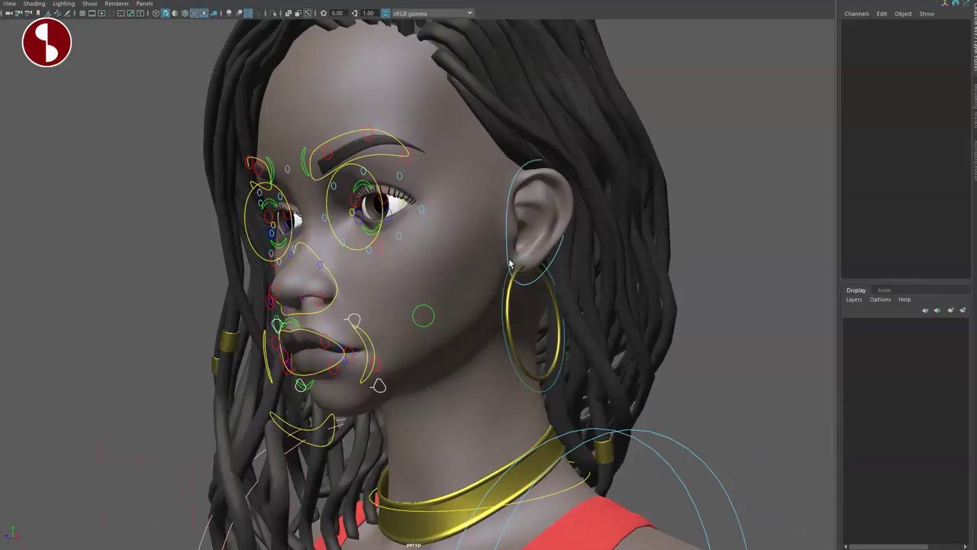
click(506, 257)
drag(532, 235, 500, 291)
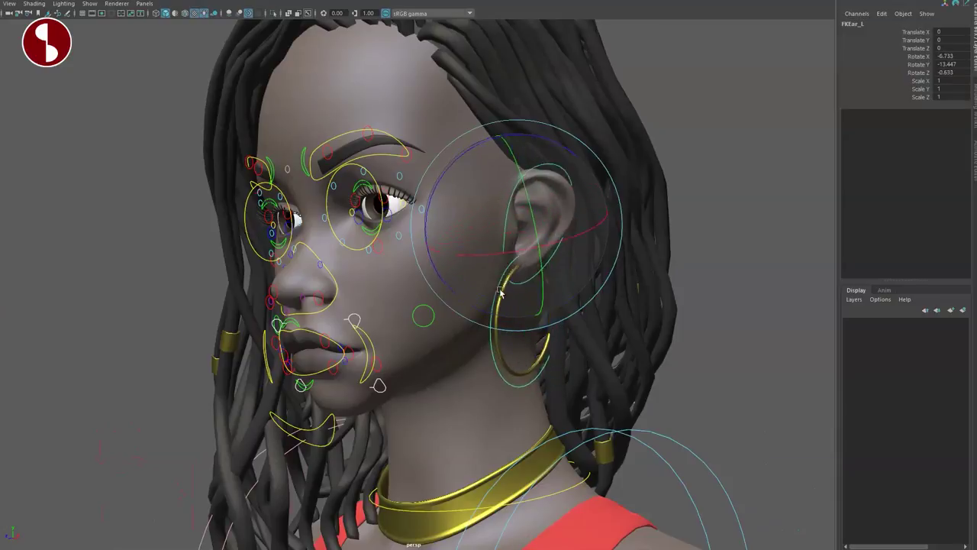
- Try rotating the left earring with its FKearRing_L control, undoing the rotation
click(515, 375)
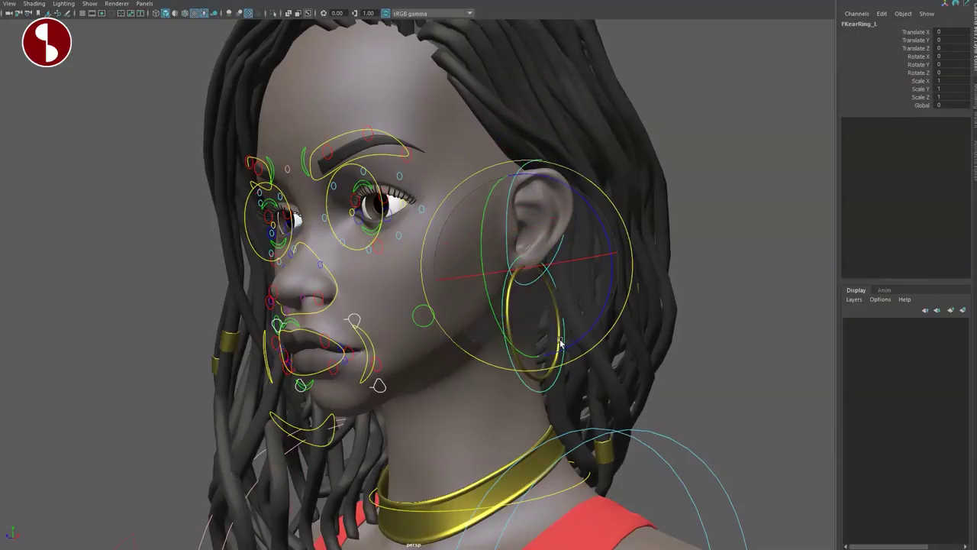
drag(578, 333, 326, 307)
key(ctrl+z)
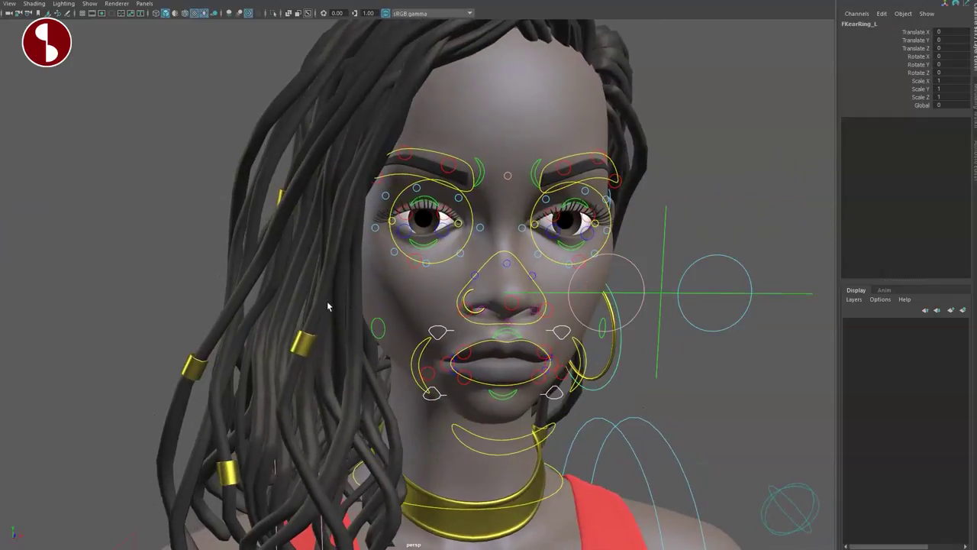
- Hide the character's braided hair and clear the selection
alt+right_drag(327, 306, 240, 187)
alt+drag(674, 322, 661, 342)
alt+right_drag(661, 343, 488, 248)
click(306, 432)
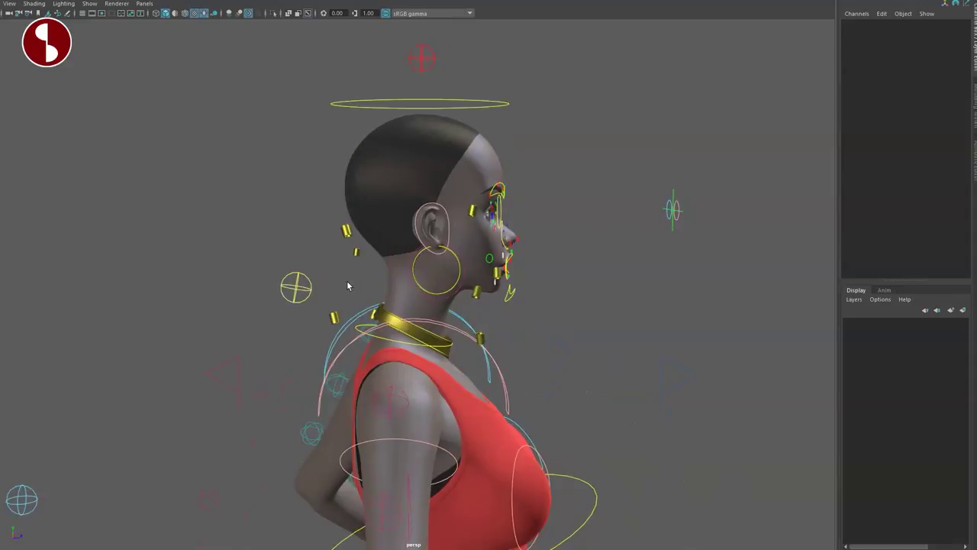
alt+drag(346, 280, 278, 291)
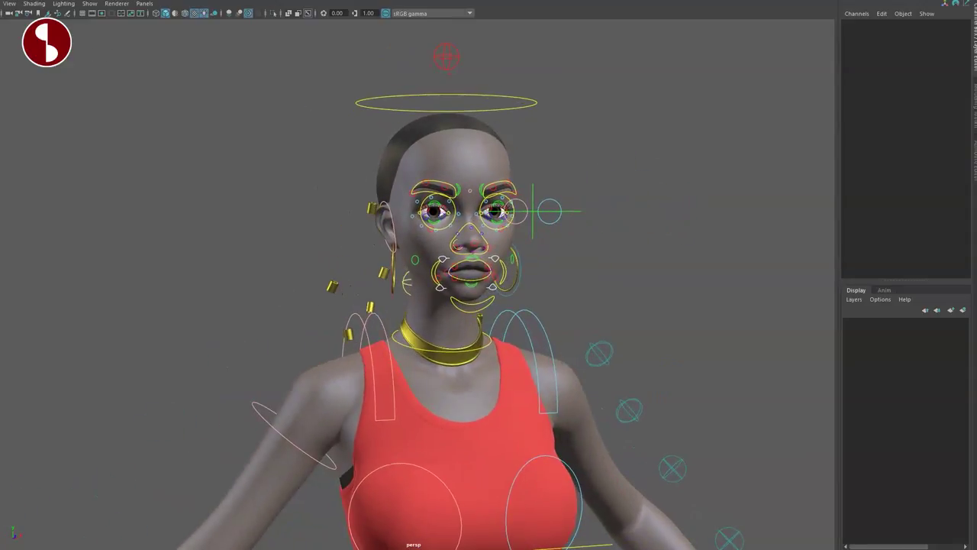
- Select the hairRings mesh from the extras group in the Outliner and check its channels and inputs
drag(2, 65, 180, 35)
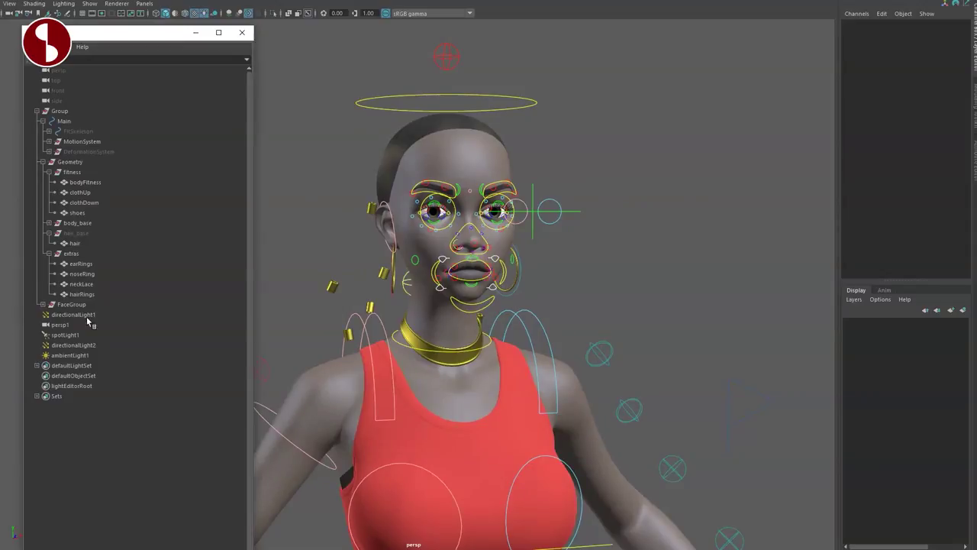
click(81, 294)
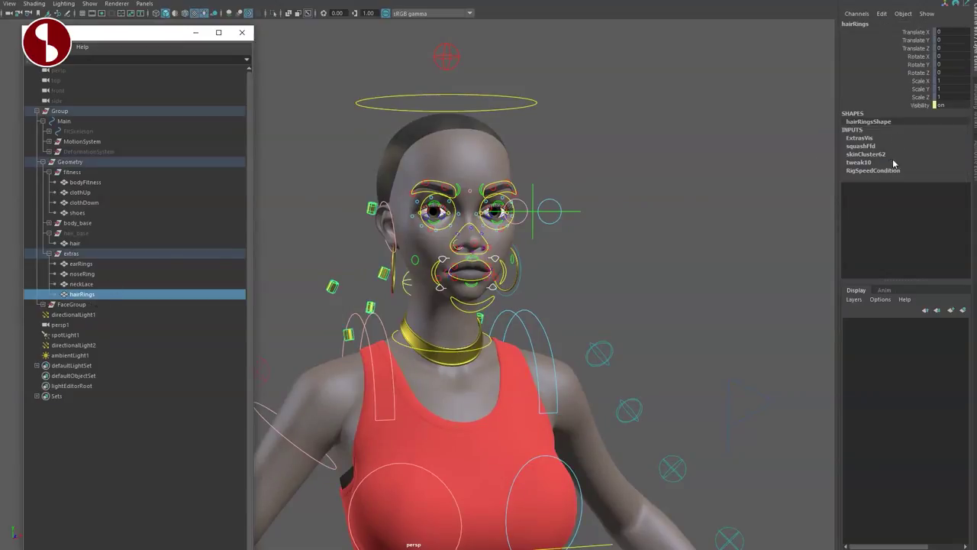
drag(159, 37, 1, 61)
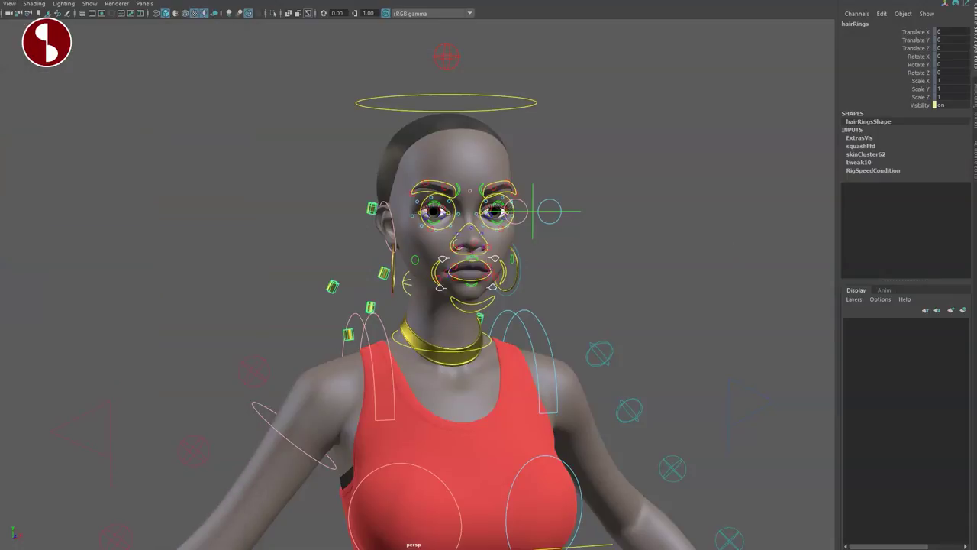
- Review the MioshaBody and MioshaFace pickers in AnimSchoolPicker by selecting the head and all face controls, then clearing the selection
drag(976, 90, 559, 16)
click(657, 98)
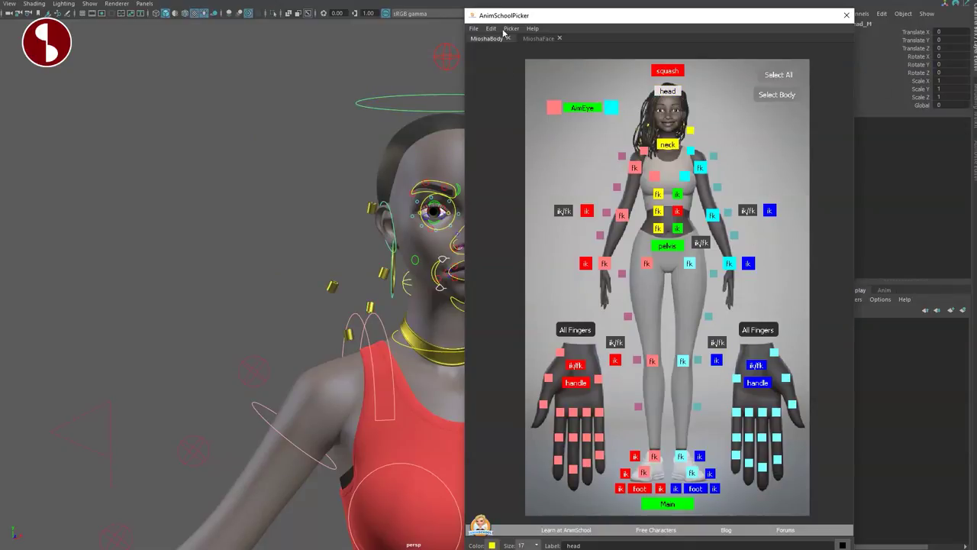
click(538, 38)
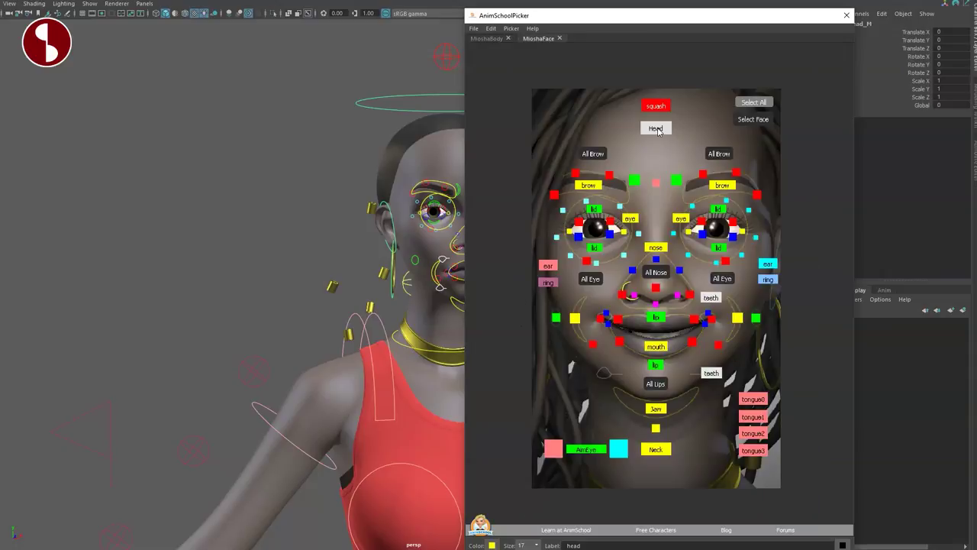
click(747, 124)
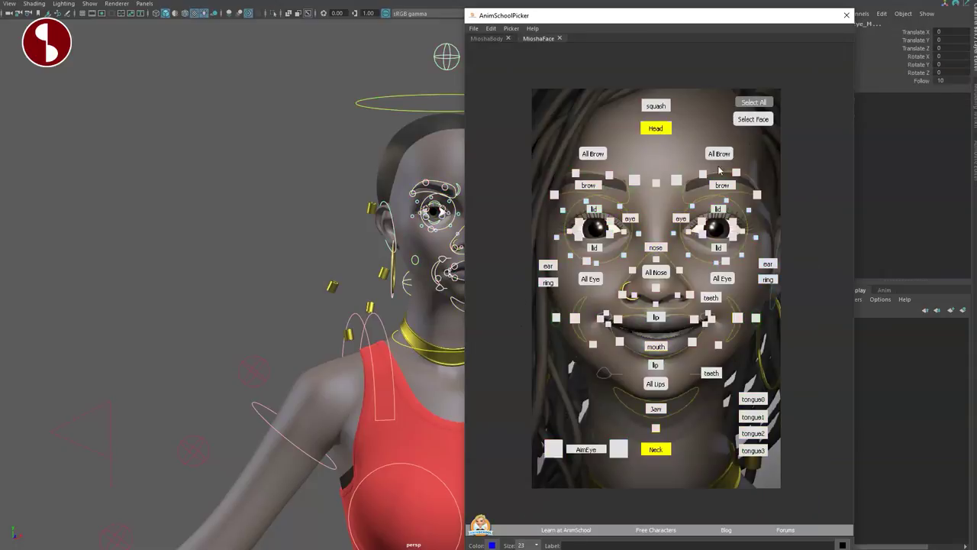
click(622, 162)
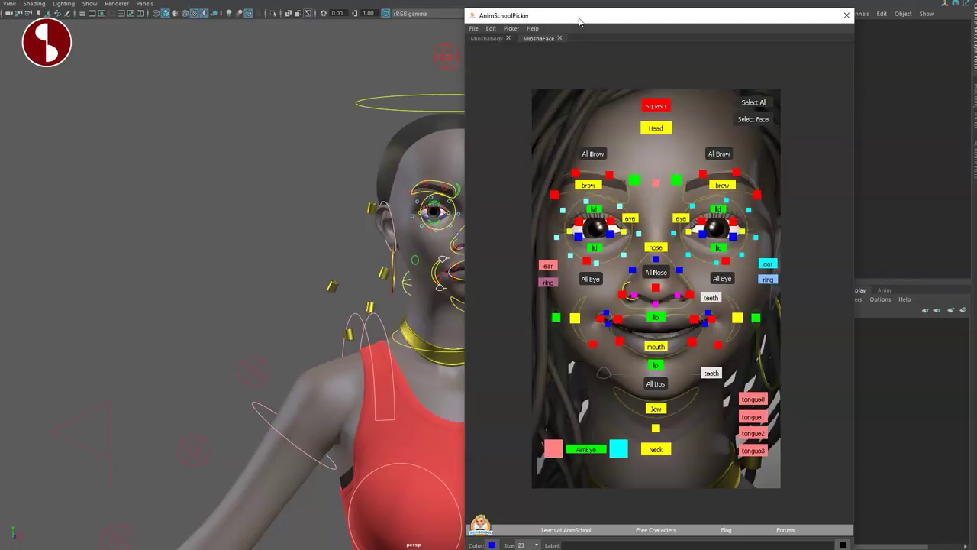
drag(579, 21, 976, 77)
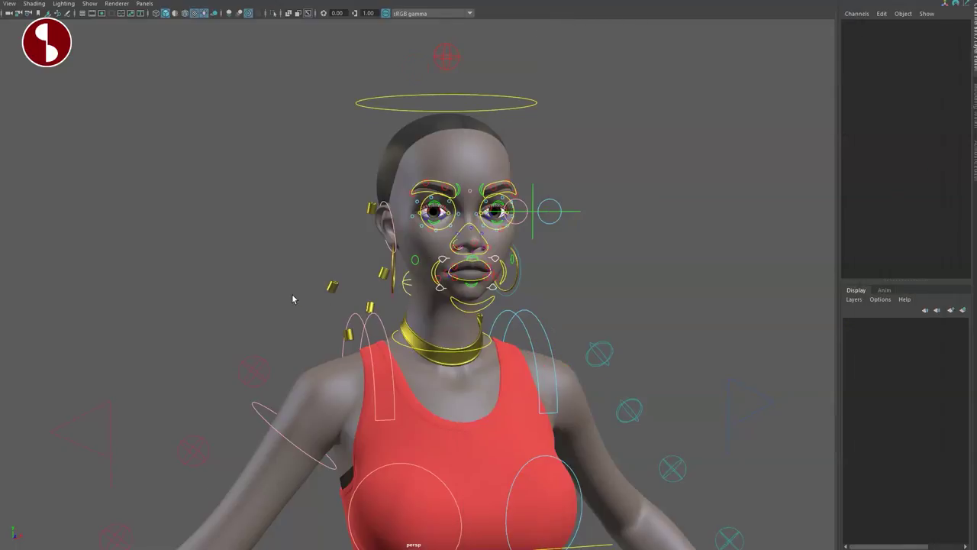
- Put the floating hair rings on a new display layer named layer1 and hide the layer
alt+right_drag(292, 299, 328, 301)
alt+middle_drag(328, 302, 279, 309)
alt+drag(279, 309, 312, 320)
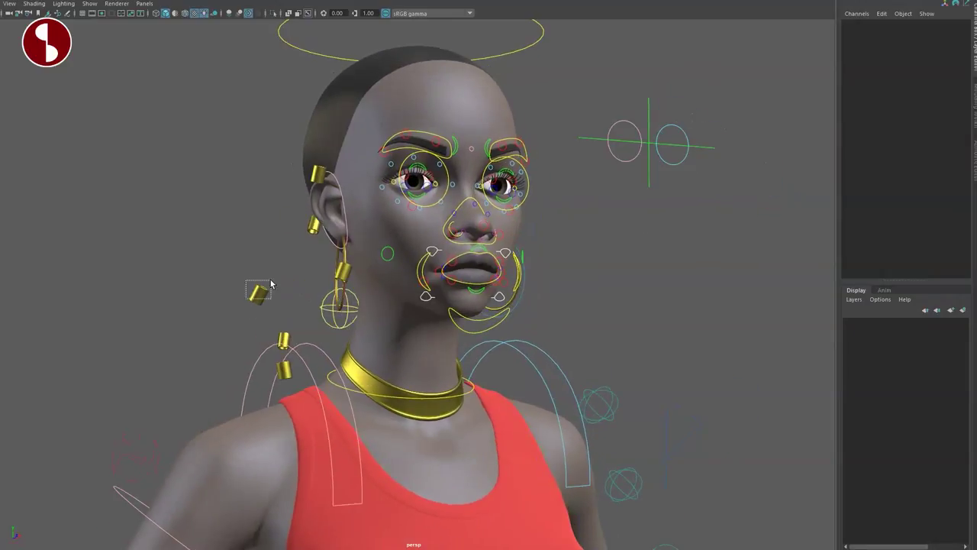
alt+drag(271, 284, 208, 326)
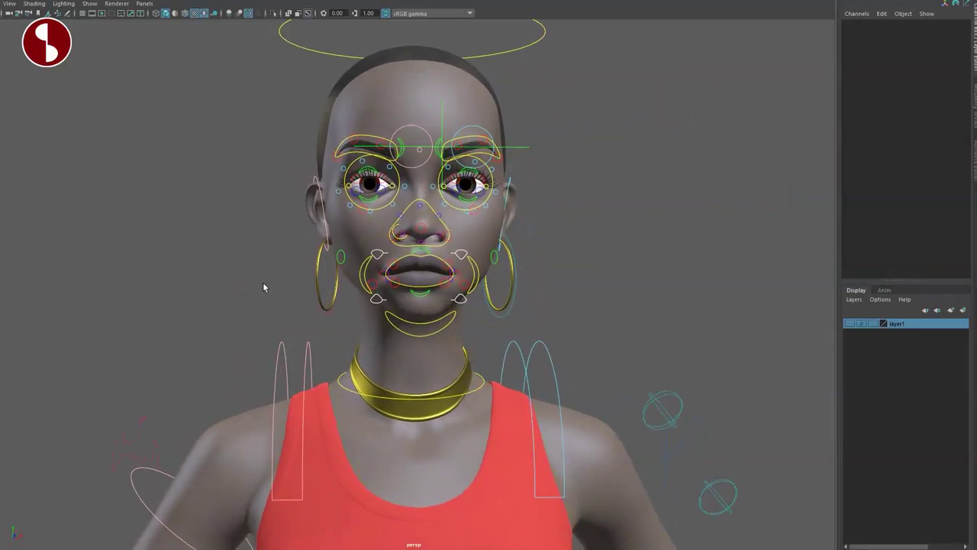
- Try redirecting both eyes with the AimEye_M control in front of the face, undoing the move
alt+drag(263, 287, 212, 334)
click(214, 330)
alt+drag(399, 346, 363, 331)
mouse_move(268, 303)
alt+mouse_down()
mouse_move(288, 321)
mouse_move(278, 305)
alt+mouse_up()
click(260, 224)
middle_drag(261, 224, 252, 258)
key(ctrl+z)
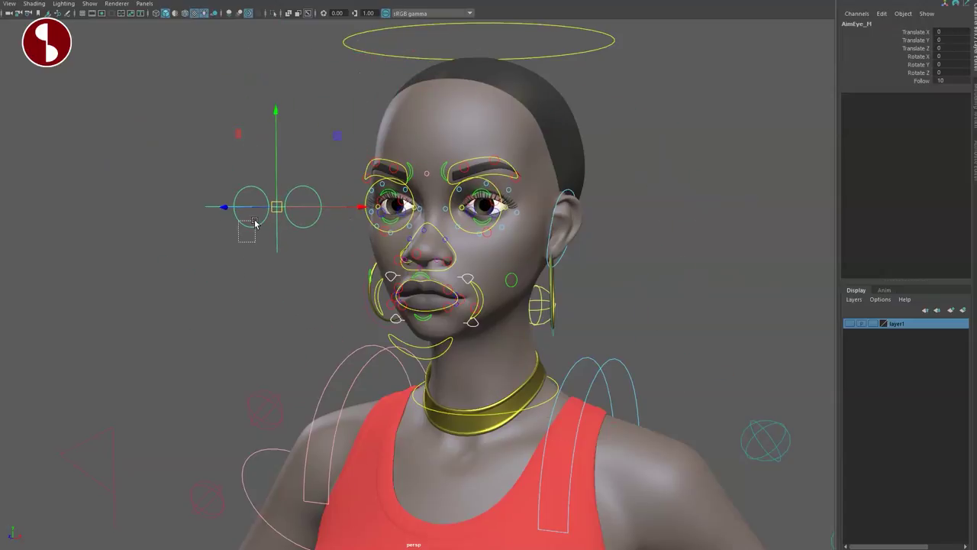
- Try moving the right eye's AimEye_R control and the shared AimEye_M control, undoing both moves
drag(255, 222, 251, 207)
middle_drag(251, 207, 231, 201)
key(ctrl+z)
alt+middle_drag(324, 288, 316, 299)
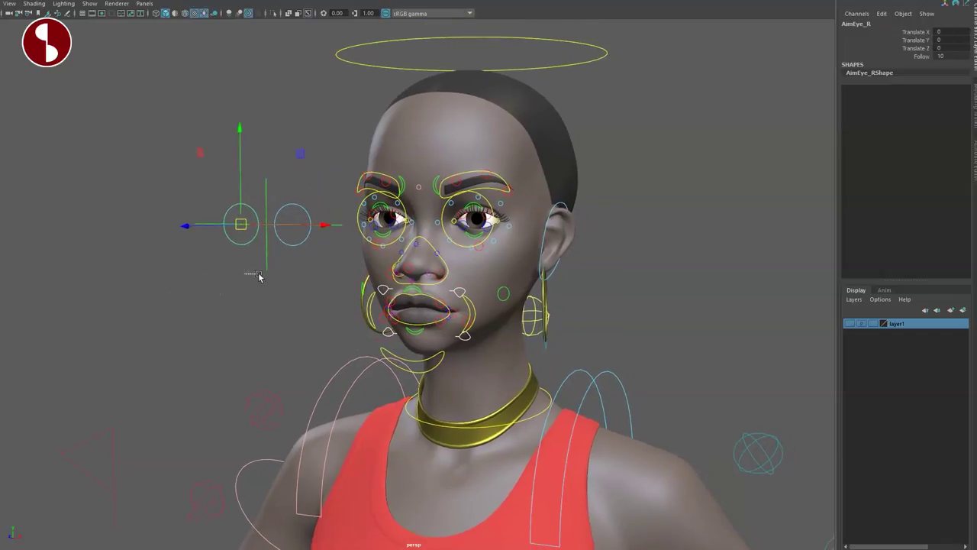
drag(259, 276, 276, 269)
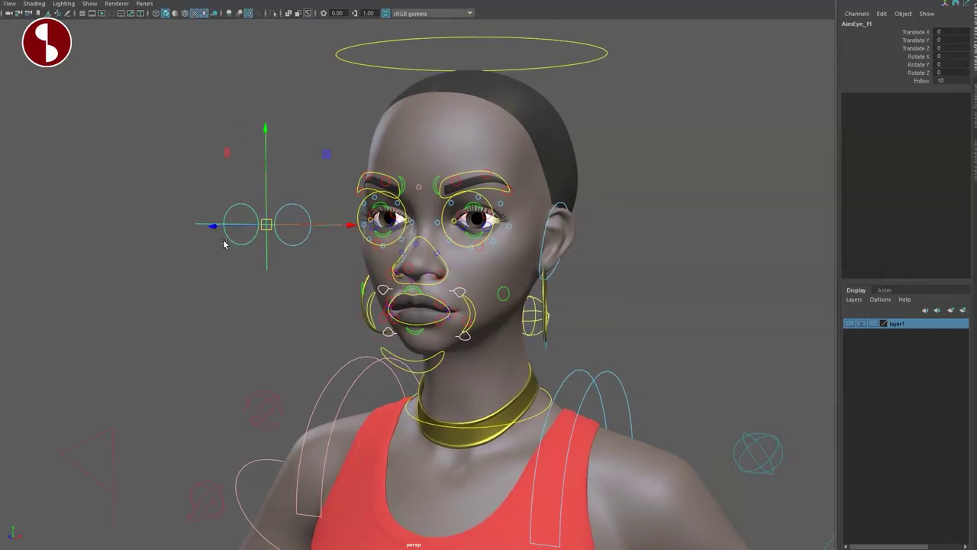
mouse_move(271, 227)
mouse_down()
mouse_move(275, 216)
mouse_move(256, 233)
mouse_up()
key(ctrl+z)
- Select the EyeRegion_L control around the left eye and try its Blink attribute
alt+right_drag(348, 280, 460, 380)
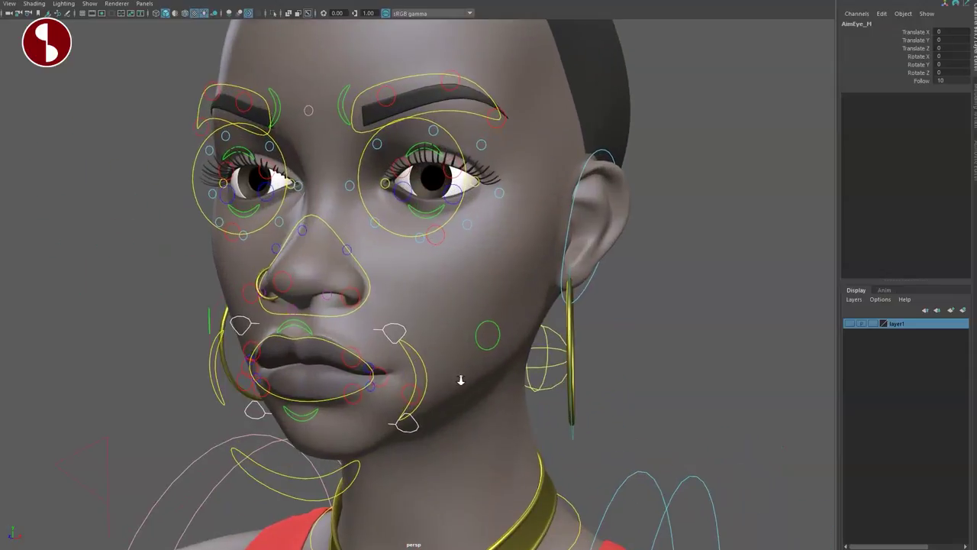
alt+middle_drag(358, 290, 421, 354)
alt+drag(420, 353, 462, 353)
click(469, 303)
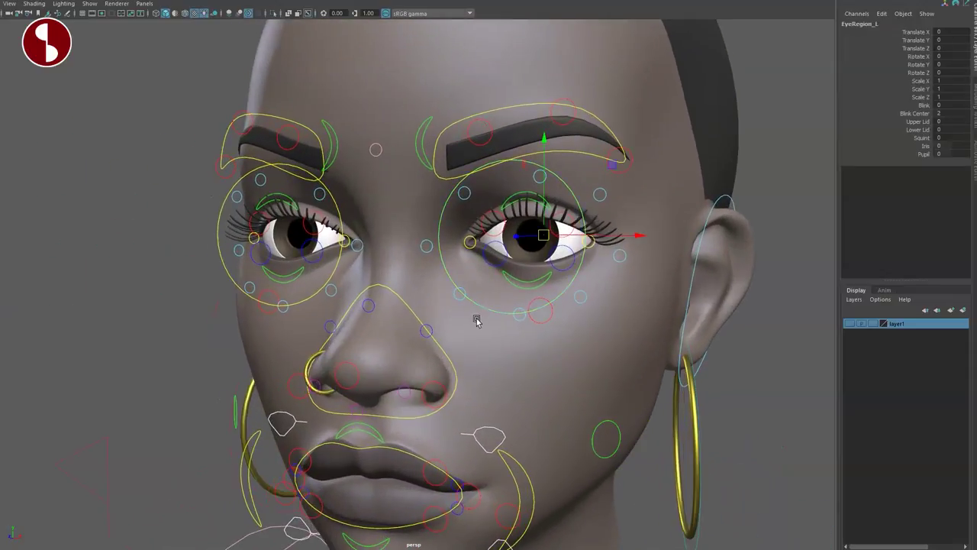
click(901, 106)
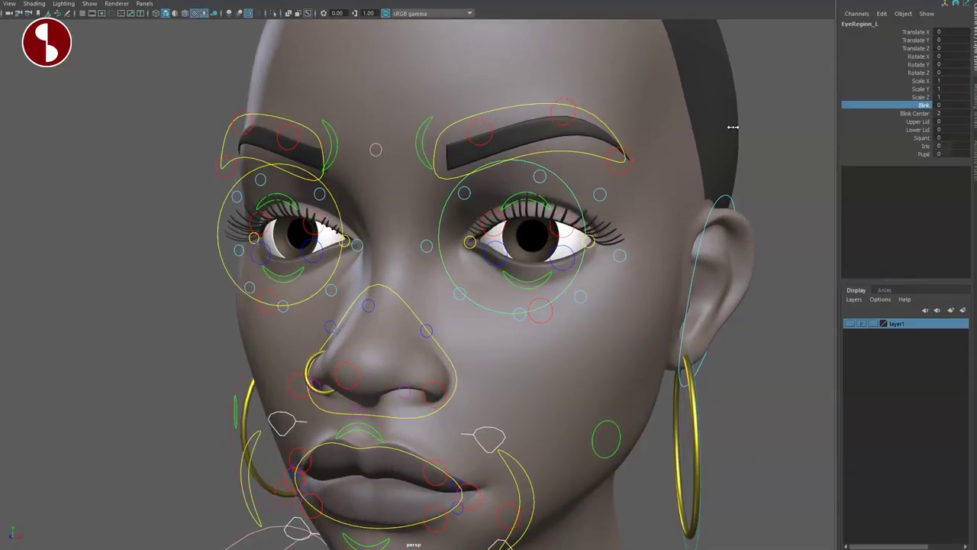
middle_drag(733, 126, 711, 133)
- Try Blink at 10 on EyeRegion_L and vary its Blink Center, undoing the changes
click(909, 113)
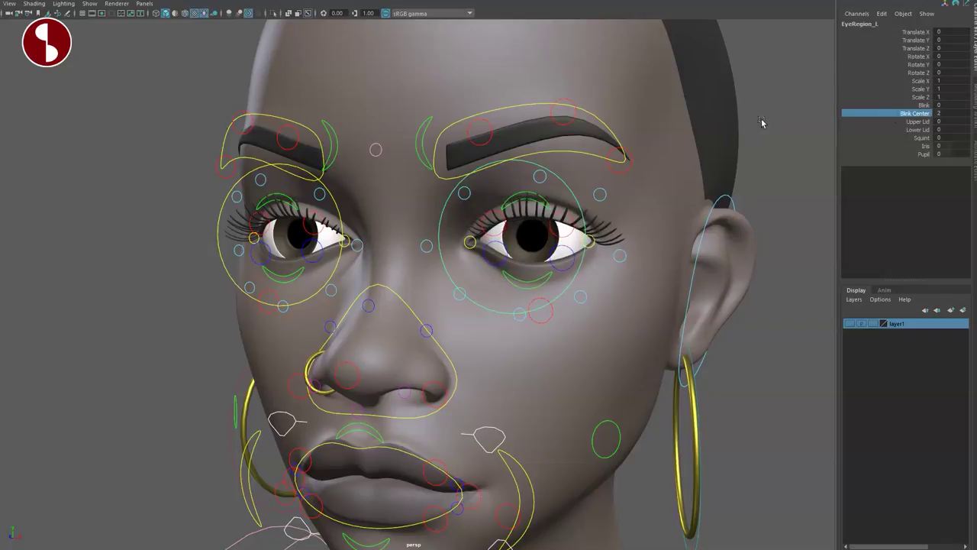
click(920, 105)
middle_drag(709, 103, 781, 124)
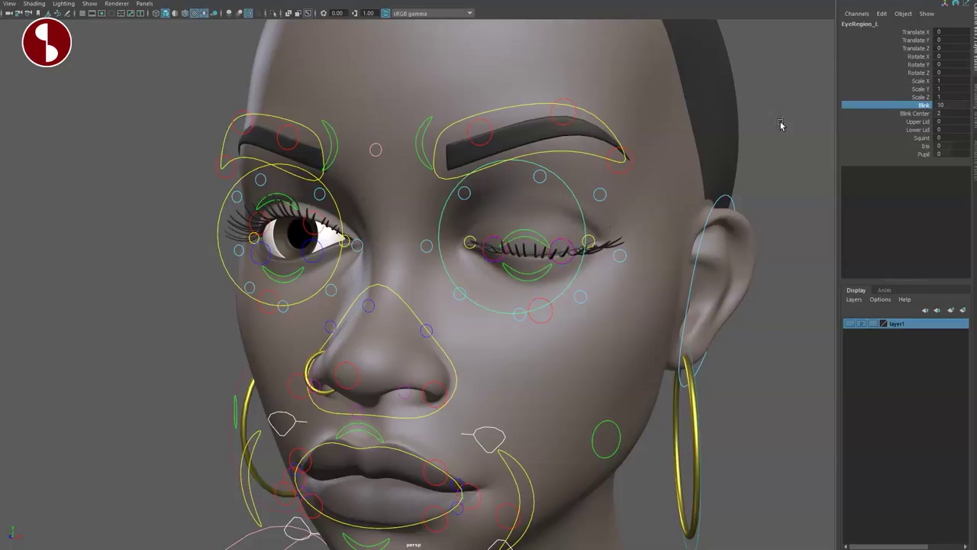
click(888, 114)
mouse_move(717, 126)
middle_down()
mouse_move(763, 134)
mouse_move(695, 133)
mouse_move(764, 128)
mouse_move(713, 132)
middle_up()
key(ctrl+z)
key(ctrl+z)
key(ctrl+z)
key(ctrl+z)
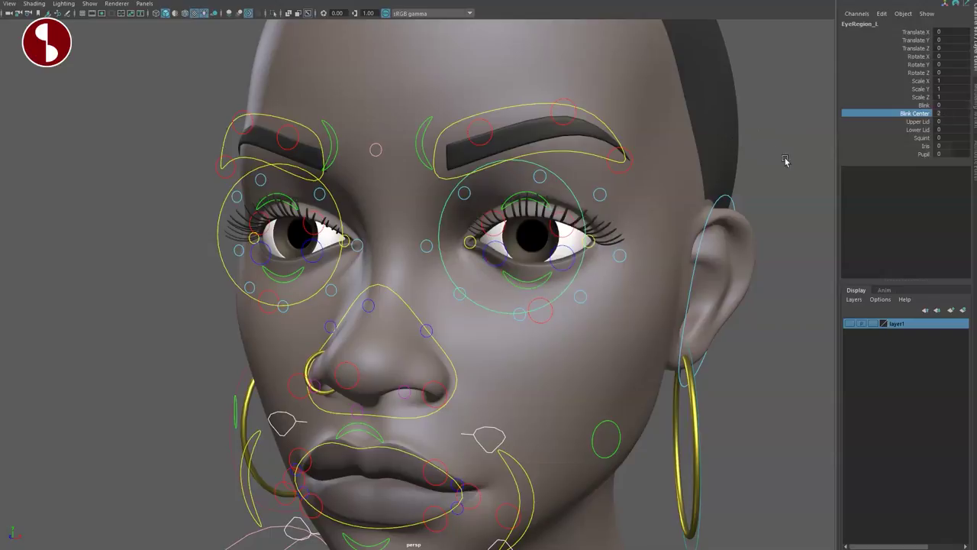
- Try the lid, Squint, Iris and Pupil attributes of EyeRegion_L, undoing each change
click(571, 192)
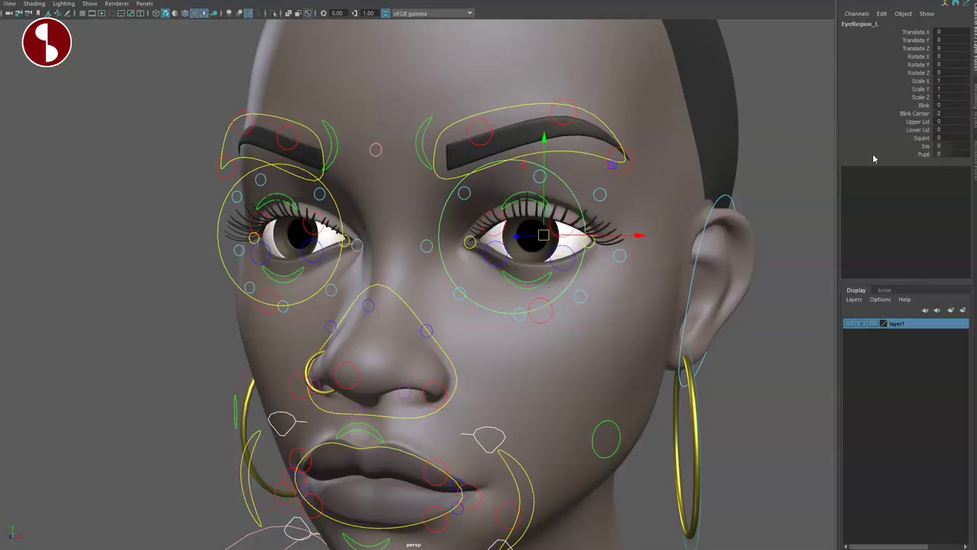
middle_drag(731, 154, 772, 151)
click(894, 130)
key(ctrl+z)
click(899, 137)
key(ctrl+z)
click(893, 146)
click(890, 155)
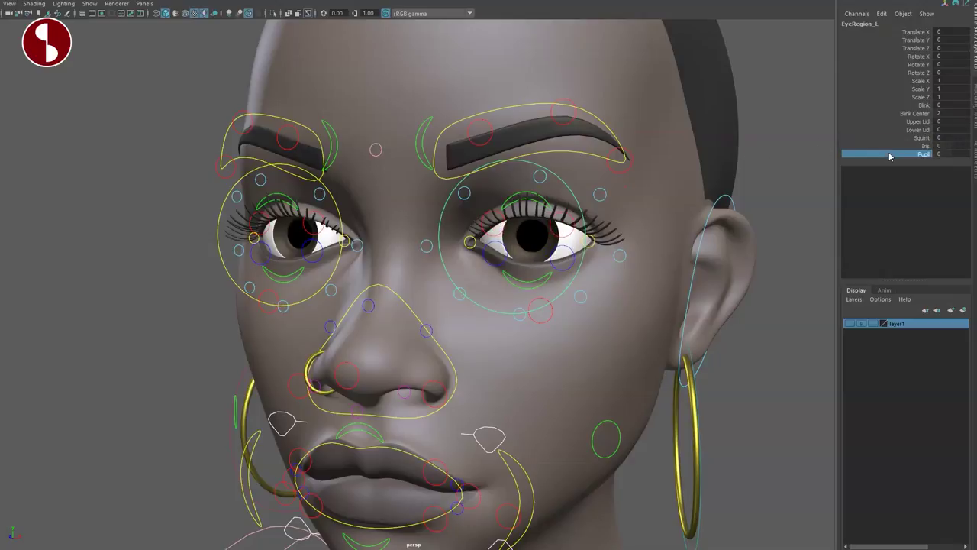
- Try raising the left eye's upper eyelid by moving its control, undoing the change
mouse_move(474, 256)
alt+mouse_down()
mouse_move(484, 245)
mouse_move(458, 260)
alt+mouse_up()
alt+right_drag(459, 260, 480, 254)
click(510, 202)
middle_drag(510, 202, 523, 157)
key(ctrl+z)
- Try closing the left eye by rotating the upperLid_L control, undoing the rotation
click(539, 162)
key(e)
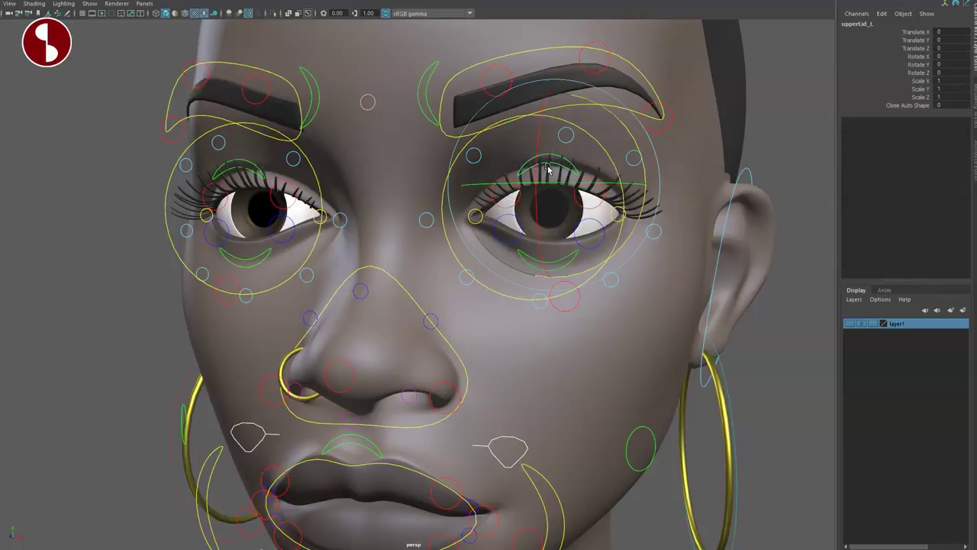
drag(538, 156, 552, 198)
key(ctrl+z)
key(w)
key(ctrl+z)
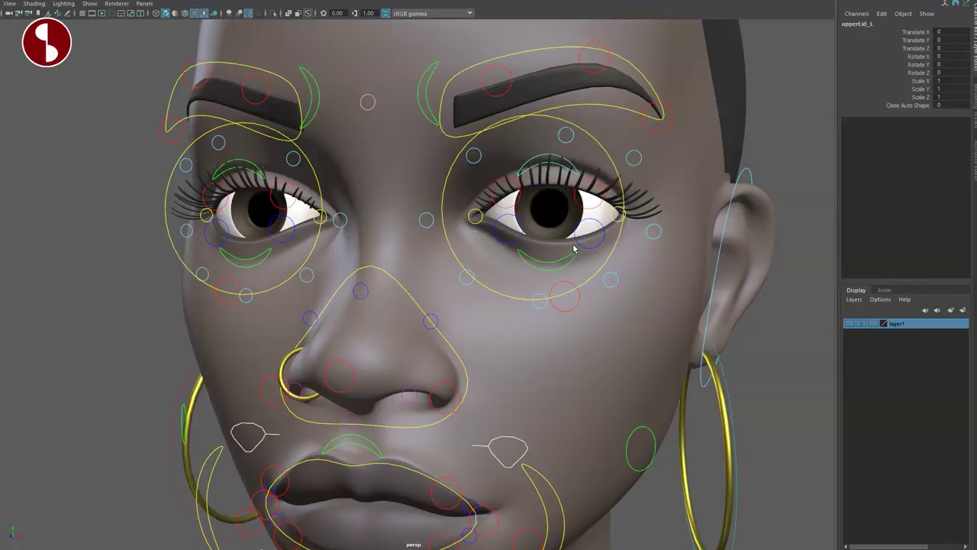
- Select the left eye's lowerOuterLid_L control and try shifting the outer eye corner with outerLid_L
click(587, 236)
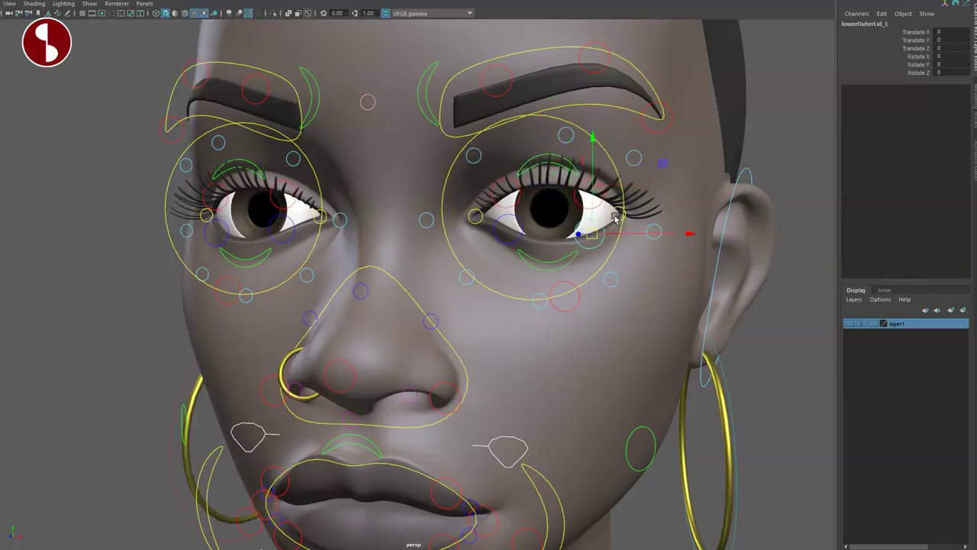
click(615, 217)
click(619, 215)
drag(619, 215, 639, 218)
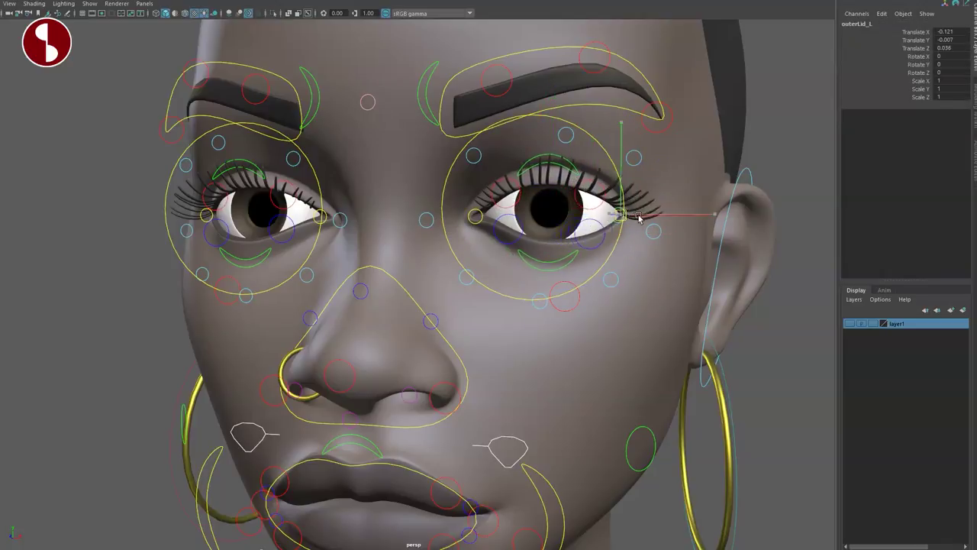
- Try moving the lowerOuterLidDroopy_L and CheekRaiser_L controls below the left eye, undoing the moves
click(647, 244)
click(654, 233)
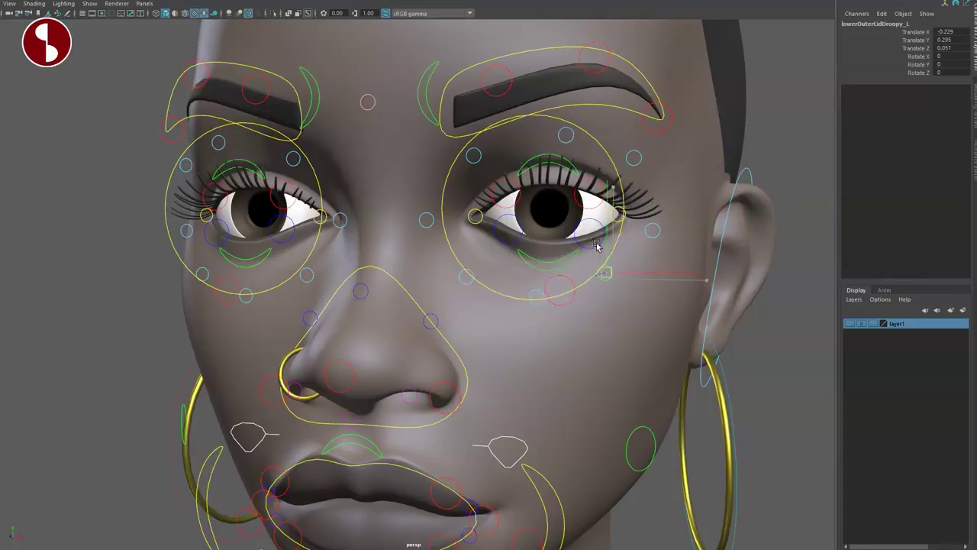
click(556, 309)
middle_drag(591, 365, 501, 283)
key(ctrl+z)
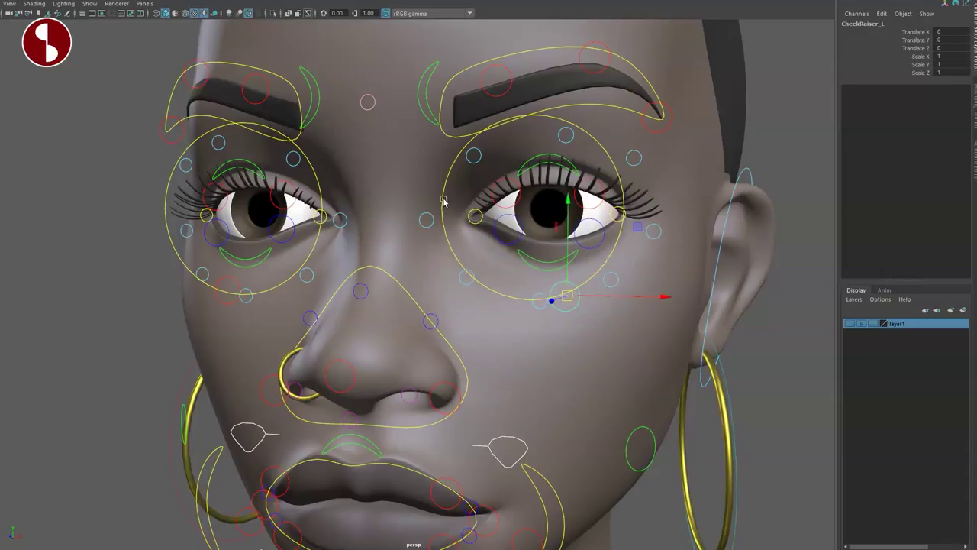
- Try moving and rotating the inner left eyebrow with the EyeBrowInner_L control, undoing the changes
click(423, 113)
alt+middle_drag(431, 137, 469, 227)
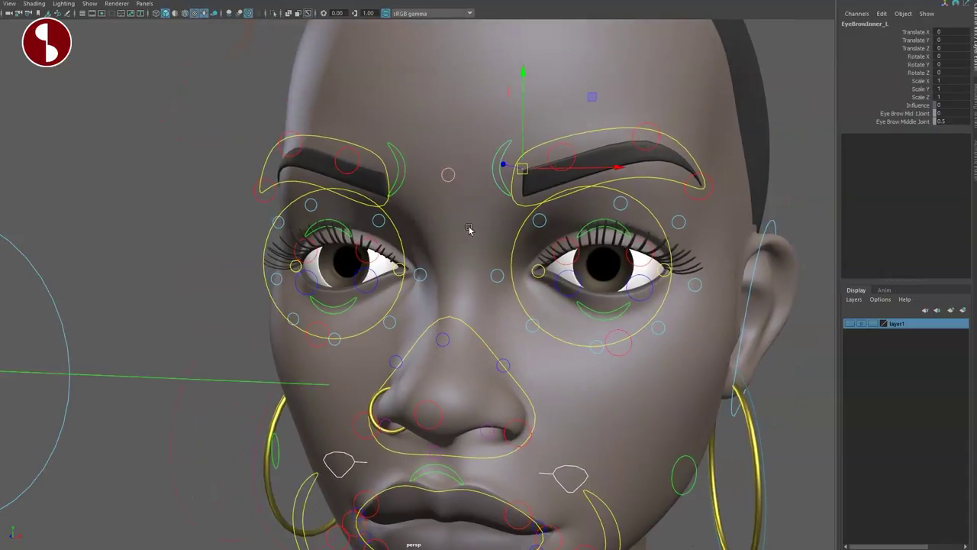
drag(522, 170, 524, 195)
key(ctrl+z)
key(e)
key(ctrl+z)
- Try raising the left eyebrow with the EyeBrowRegion_L and EyeBrowMid2_L controls, undoing both moves
click(517, 202)
drag(615, 180, 634, 90)
key(ctrl+z)
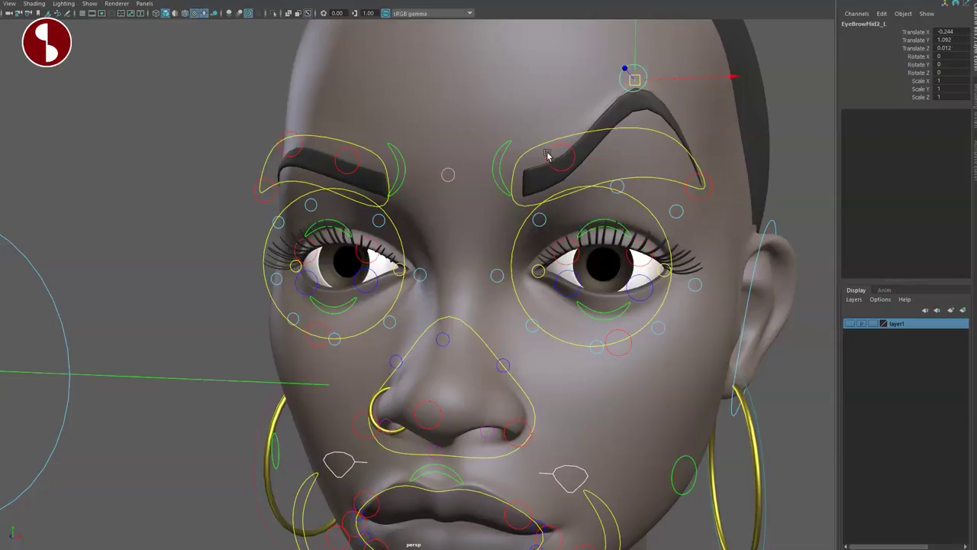
key(z)
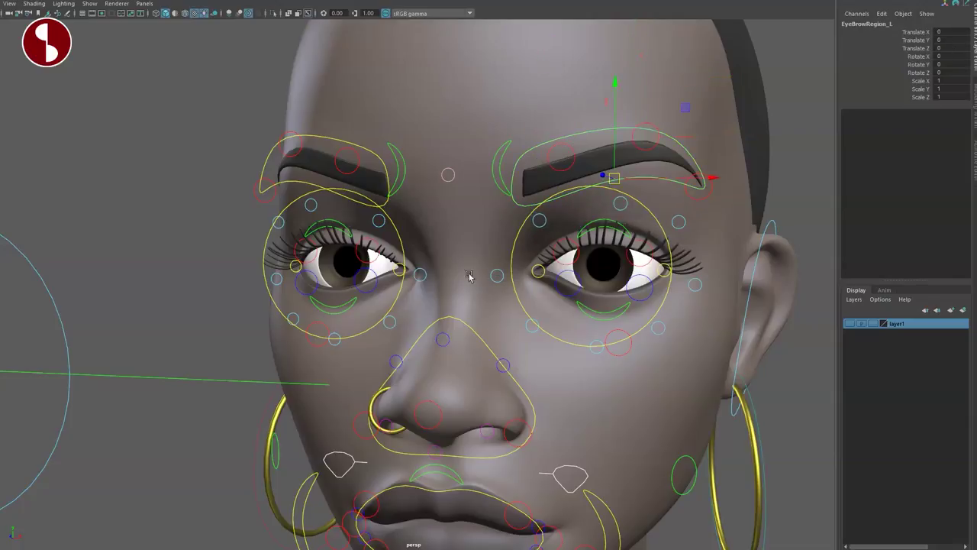
alt+drag(458, 296, 502, 289)
alt+middle_drag(502, 289, 499, 226)
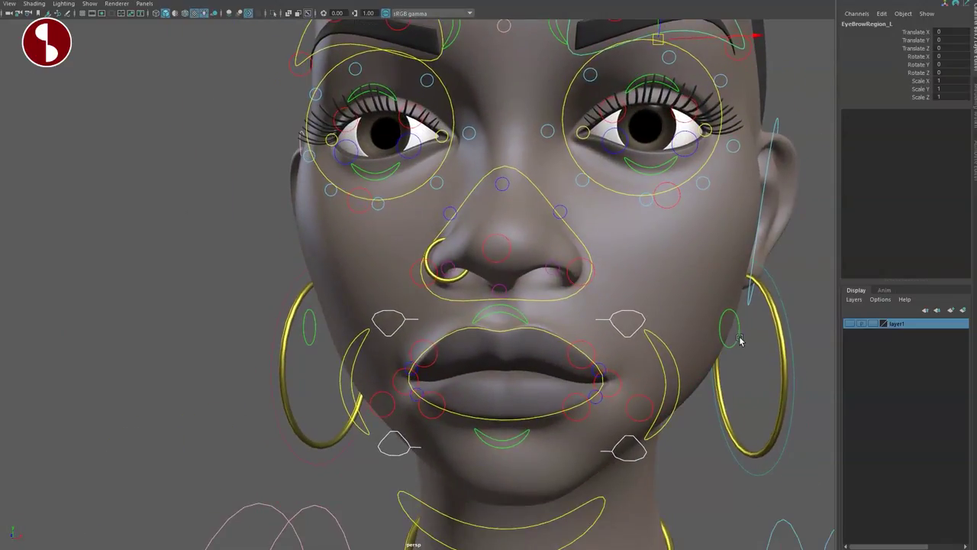
- Try moving the nose with the NoseRegion_M and NoseMiddle_M controls, undoing the moves
drag(703, 328, 771, 329)
key(ctrl+z)
alt+drag(529, 357, 538, 313)
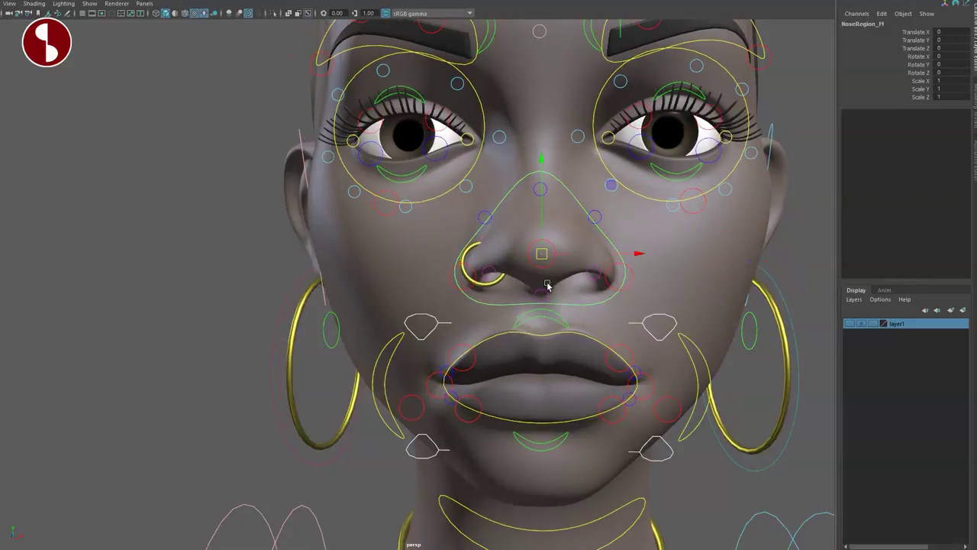
drag(543, 253, 529, 149)
click(540, 189)
key(ctrl+z)
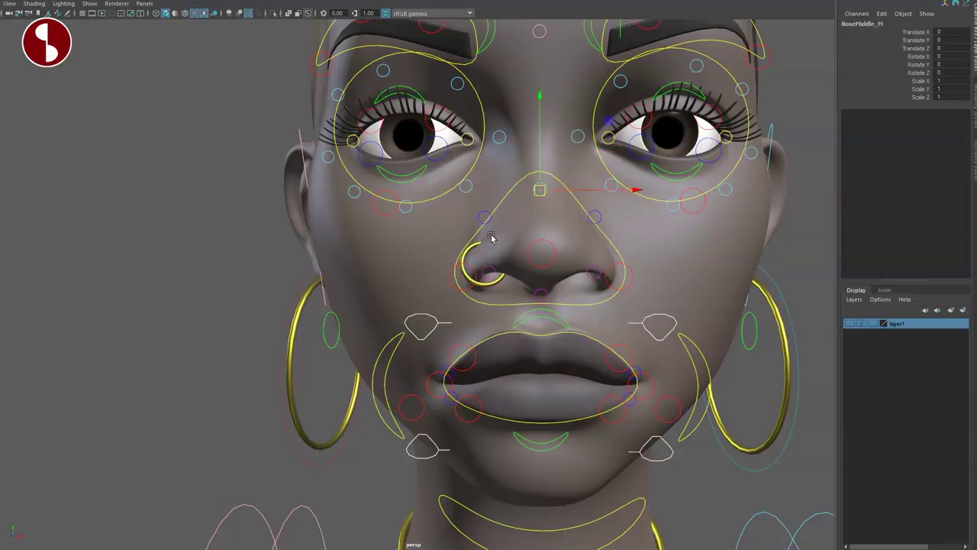
- Try moving the nose tip with Nose_M and the right side of the nose with NoseCorner_R, undoing both moves
mouse_move(539, 255)
mouse_down()
mouse_move(500, 235)
mouse_move(542, 247)
mouse_up()
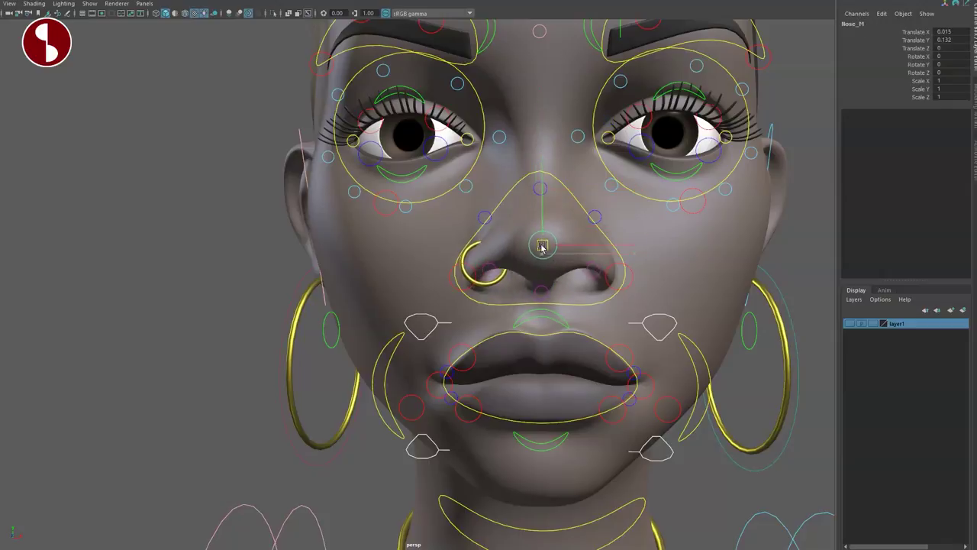
key(ctrl+z)
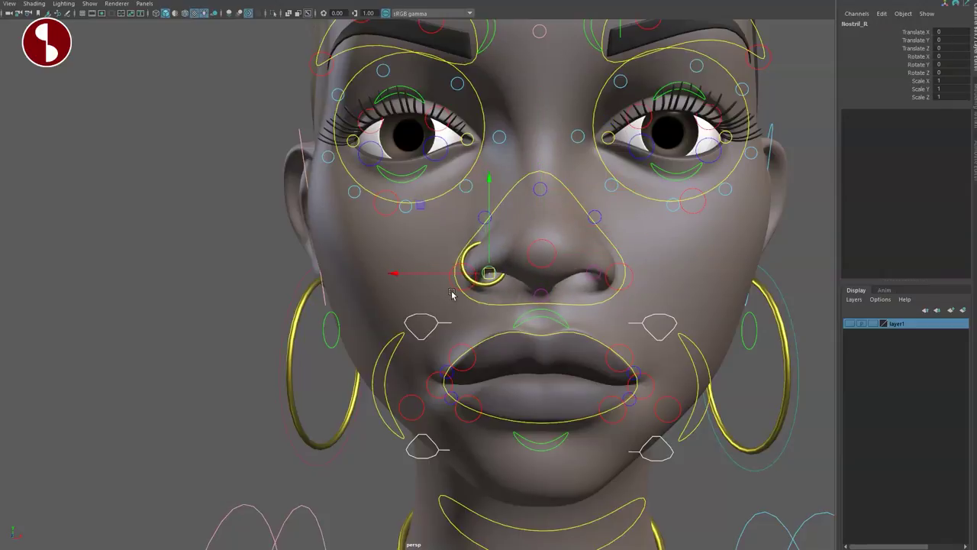
drag(457, 279, 419, 240)
key(ctrl+z)
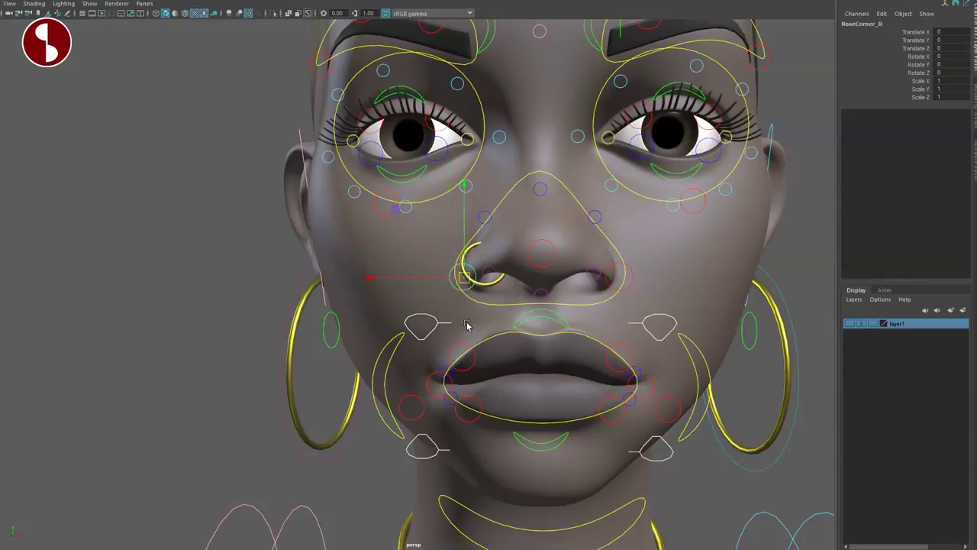
- Select the upperTeeth_M control beside the mouth
click(267, 284)
alt+drag(434, 325, 491, 329)
alt+middle_drag(491, 329, 361, 336)
alt+right_drag(362, 336, 553, 393)
alt+drag(553, 392, 539, 318)
alt+right_drag(539, 319, 520, 329)
alt+drag(504, 371, 540, 387)
alt+middle_drag(540, 386, 516, 309)
click(629, 264)
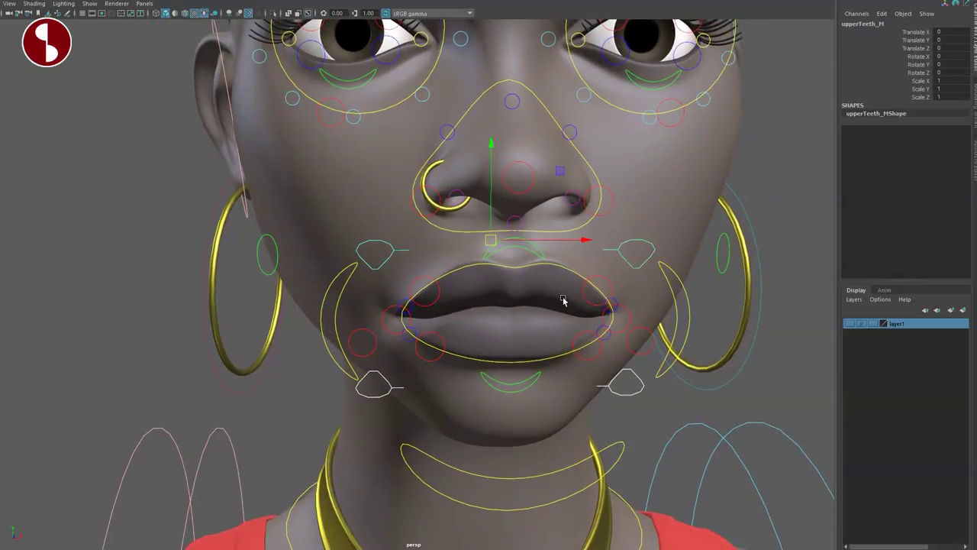
- Rotate the Jaw_M control below the chin to open the mouth
click(498, 479)
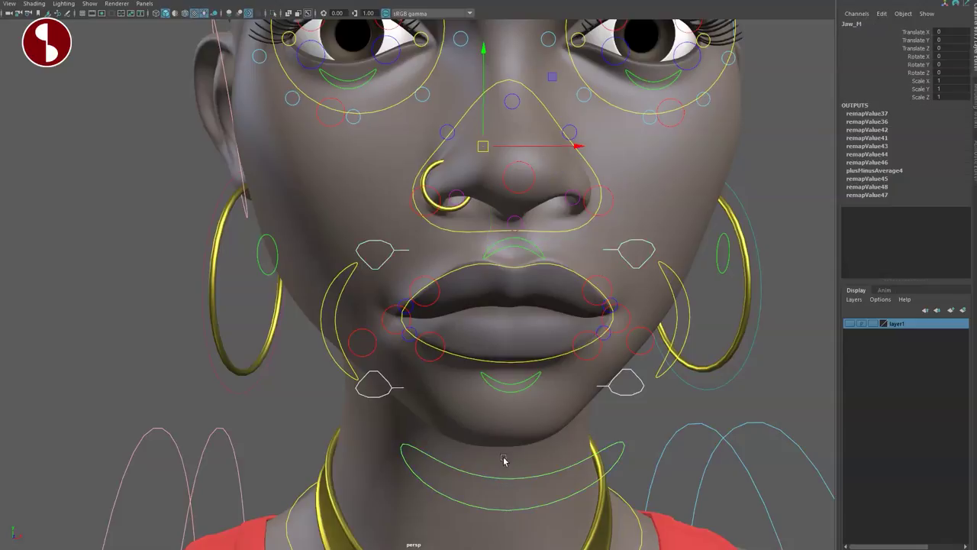
key(e)
drag(494, 194, 404, 338)
- Try transforming the upper teeth with the upperTeeth_M control, undoing the changes
click(523, 193)
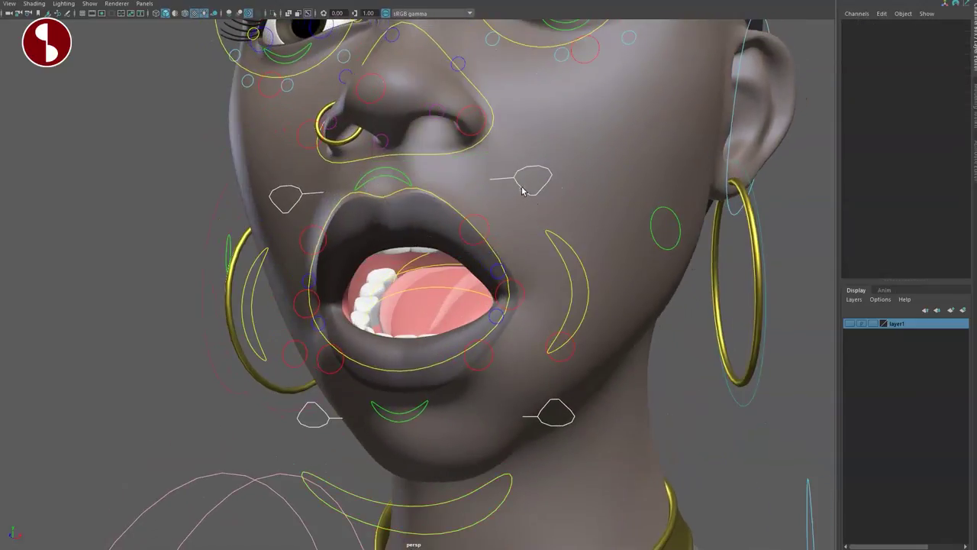
click(518, 189)
drag(451, 216, 404, 225)
key(ctrl+z)
key(r)
key(ctrl+z)
alt+drag(330, 327, 443, 226)
key(q)
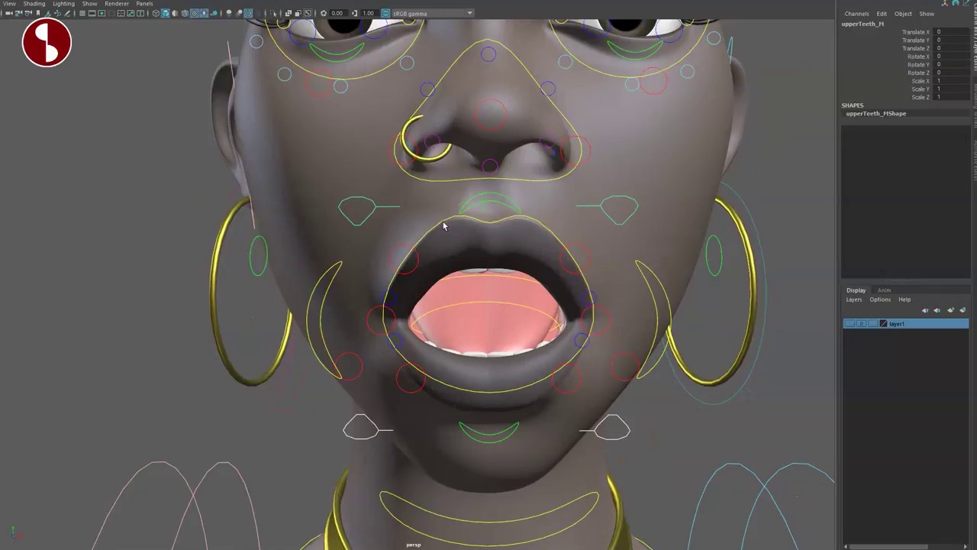
- Try moving and rotating the upper lip with the upperLip_M control, undoing the changes
click(491, 203)
key(e)
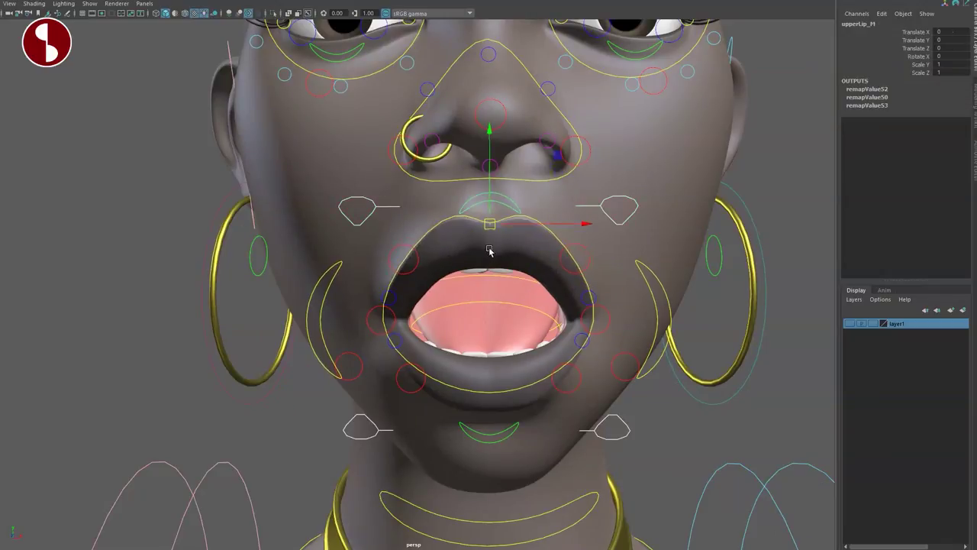
drag(491, 205, 513, 229)
key(ctrl+z)
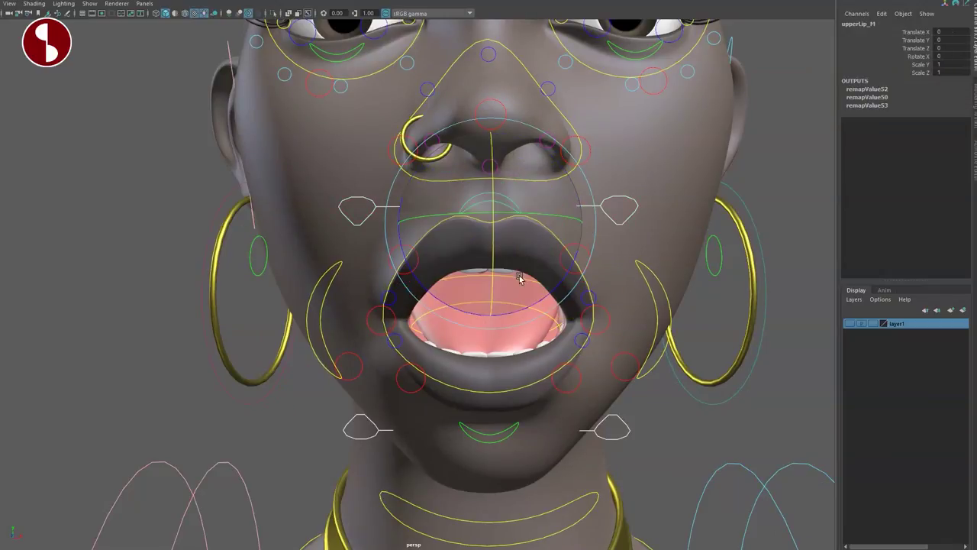
key(q)
key(ctrl+z)
- Try moving the left part of the upper lip with the upperLipA_L control
click(562, 268)
click(565, 270)
key(w)
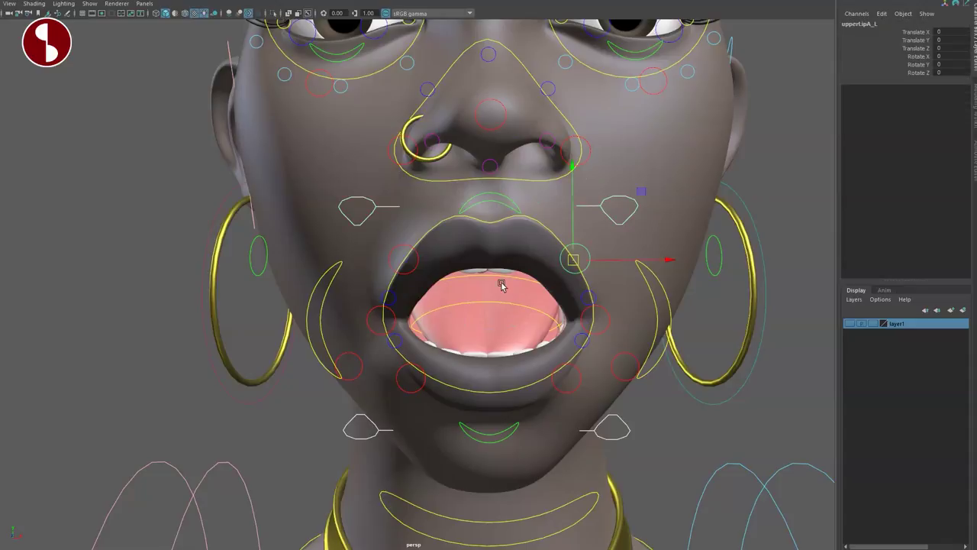
drag(560, 269, 562, 313)
- Select Lip_L and try pulling the left mouth corner with the upperLipB_L control, undoing the moves
click(609, 321)
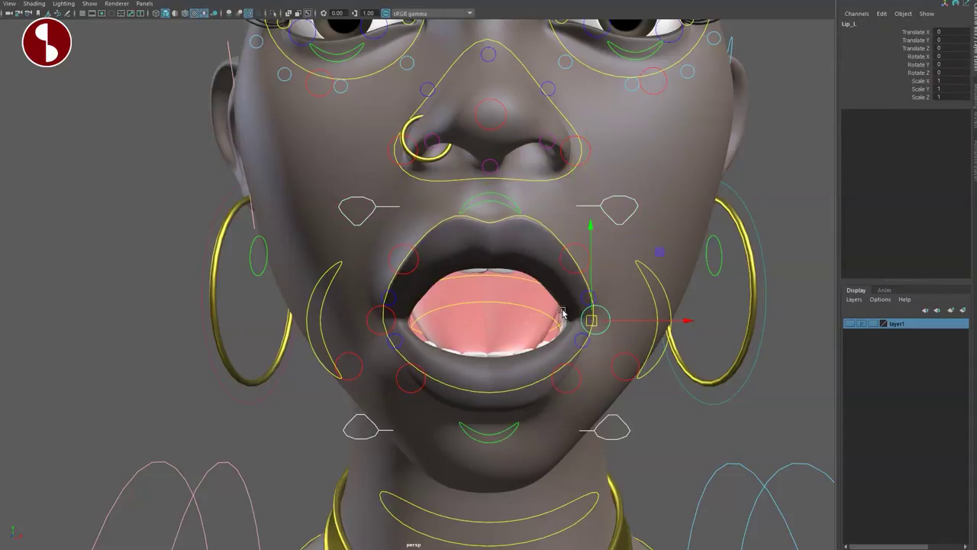
click(584, 298)
mouse_move(585, 295)
middle_down()
mouse_move(633, 218)
mouse_move(601, 285)
middle_up()
mouse_move(590, 303)
mouse_down()
mouse_move(631, 305)
mouse_move(582, 312)
mouse_up()
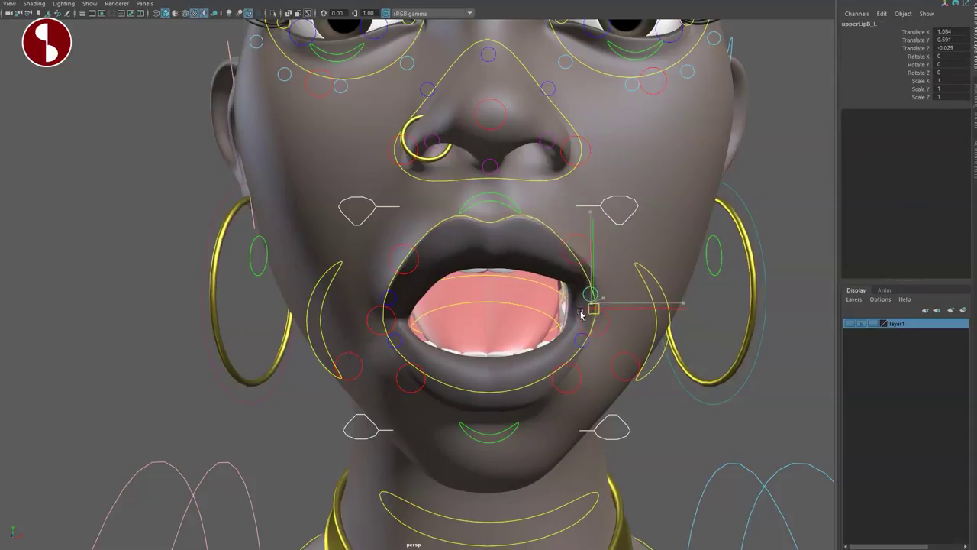
key(ctrl+z)
key(ctrl+z)
key(ctrl+z)
- Try pulling the right mouth corner with SmilePull_R, undo that move, and set its Zip Lips to 10
click(394, 344)
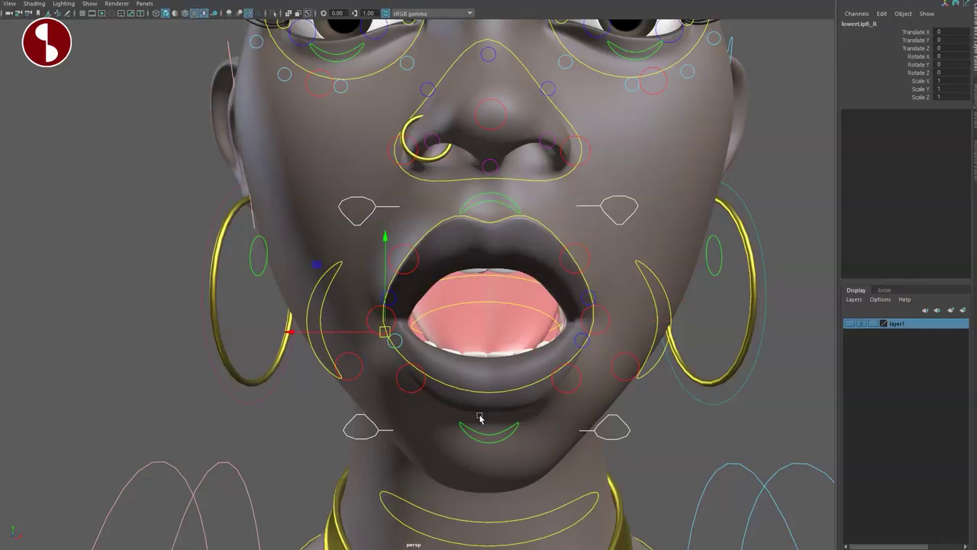
click(342, 439)
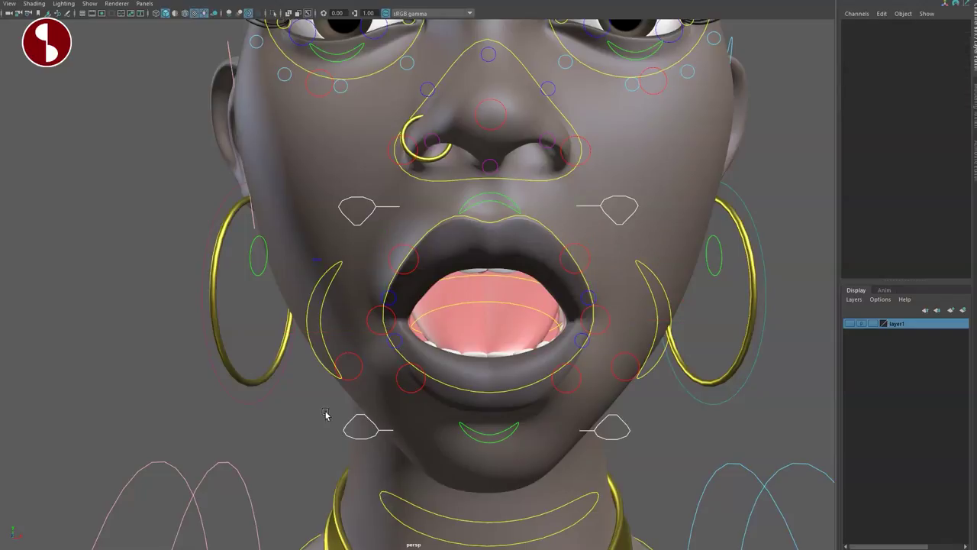
click(317, 357)
mouse_move(344, 323)
mouse_down()
mouse_move(385, 313)
mouse_move(317, 321)
mouse_move(326, 310)
mouse_move(367, 310)
mouse_move(359, 317)
mouse_up()
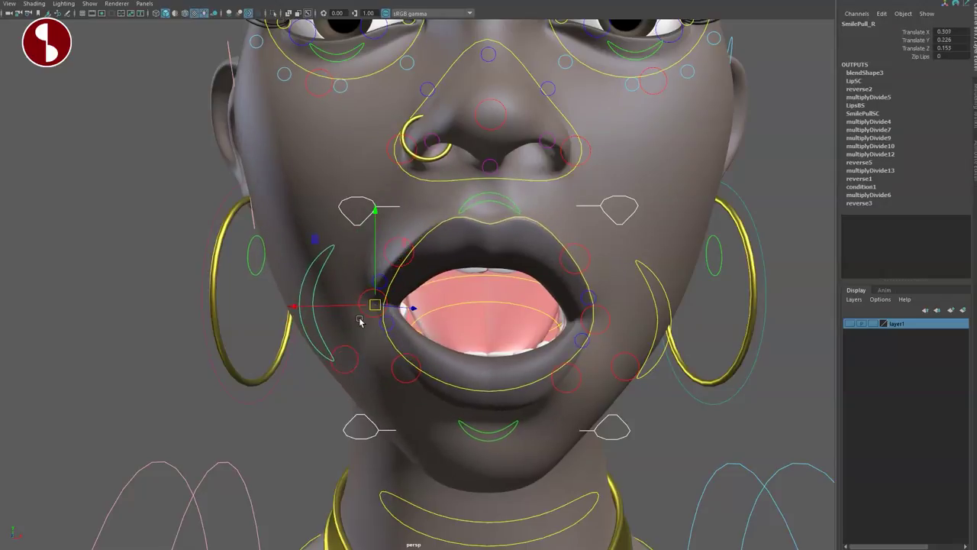
key(ctrl+z)
click(921, 56)
middle_drag(683, 157, 723, 160)
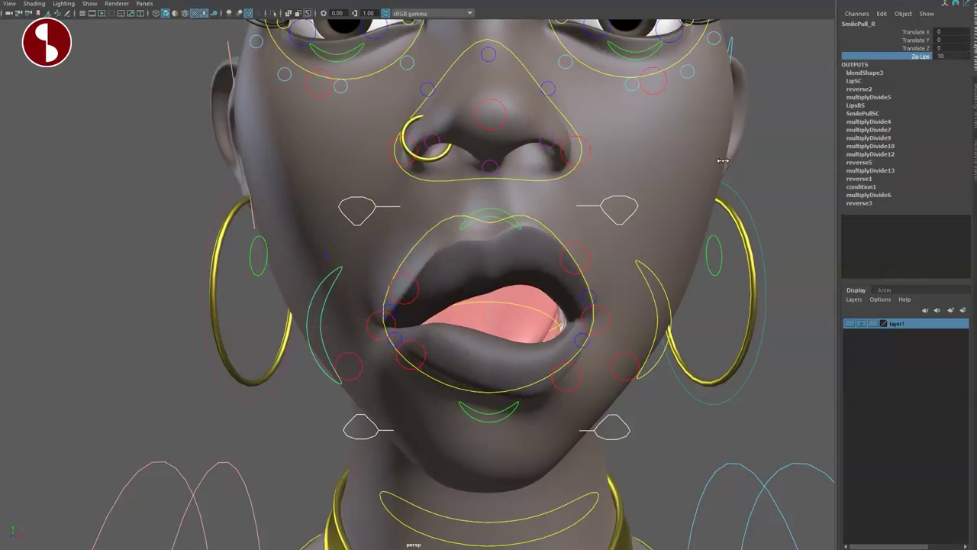
- Undo the Zip Lips value and the remaining mouth and jaw changes until the mouth is closed
key(ctrl+z)
key(ctrl+z)
key(ctrl+z)
key(ctrl+z)
key(ctrl+z)
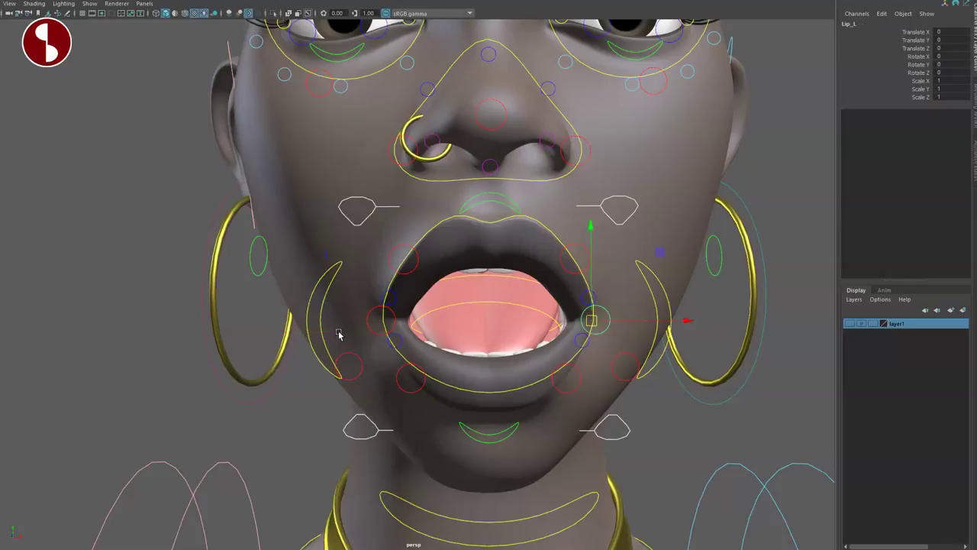
key(ctrl+z)
key(ctrl+z)
key(ctrl+z)
key(ctrl+z)
key(ctrl+z)
key(ctrl+z)
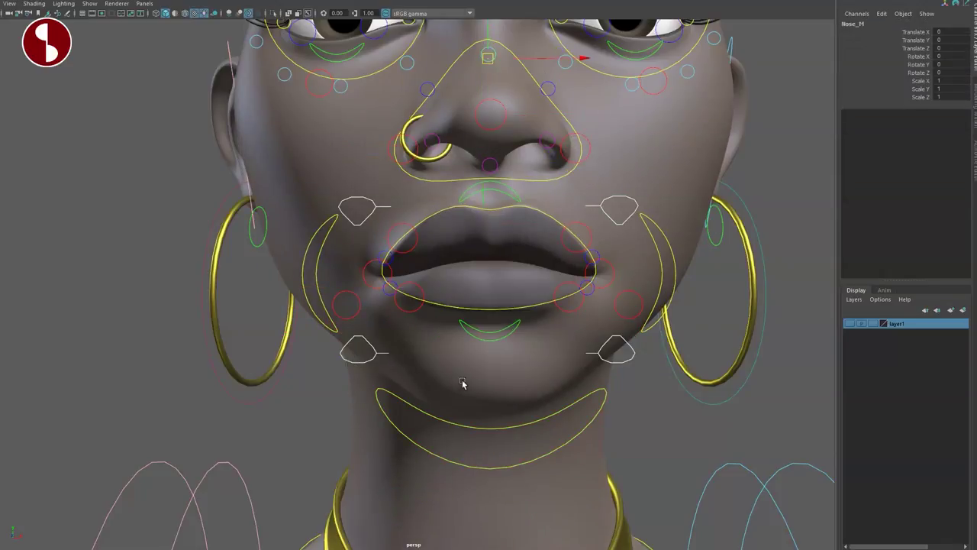
- Bring the AnimSchoolPicker MioshaFace page into view, select all right eye controls, and frame them in the viewport
scroll(641, 370, down, 5)
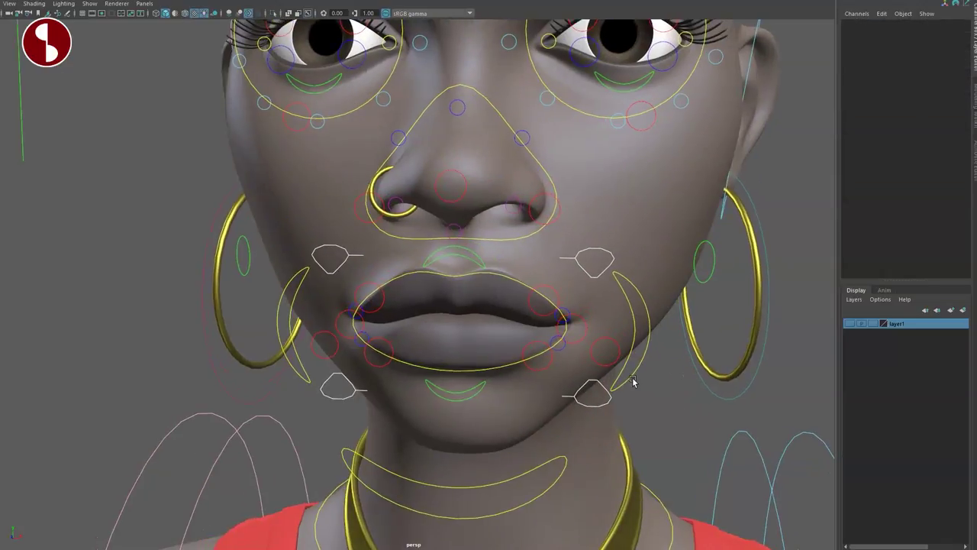
scroll(633, 382, up, 3)
drag(976, 44, 558, 26)
click(696, 284)
click(697, 284)
key(f)
alt+drag(237, 263, 273, 272)
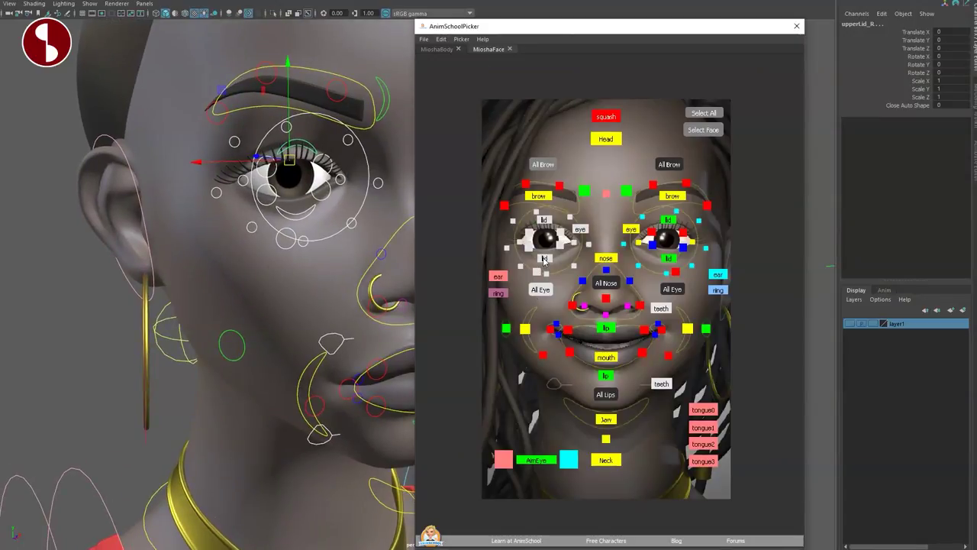
- Test the face picker by selecting the right lower lid, EyeRegion_R, all nose controls, and upperLip_M
click(544, 259)
click(516, 271)
click(520, 266)
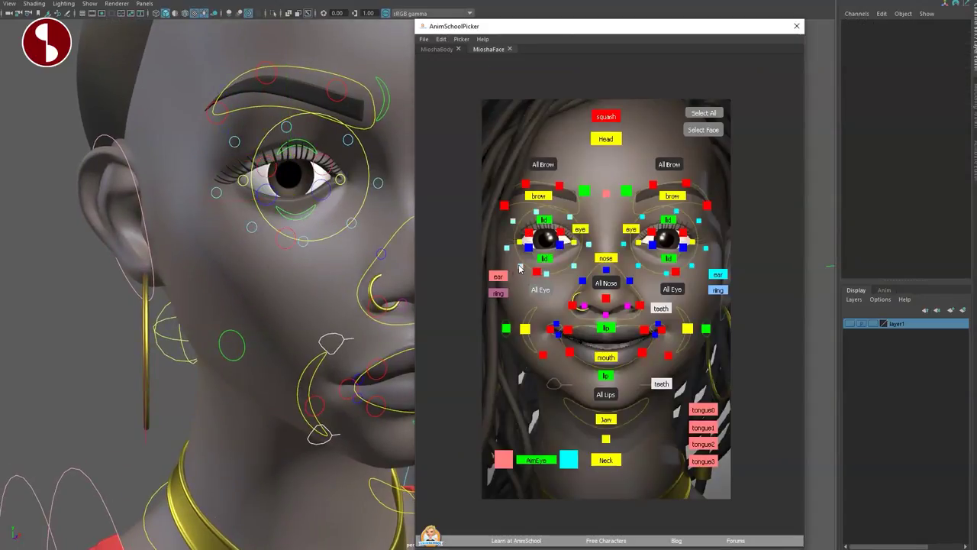
click(578, 231)
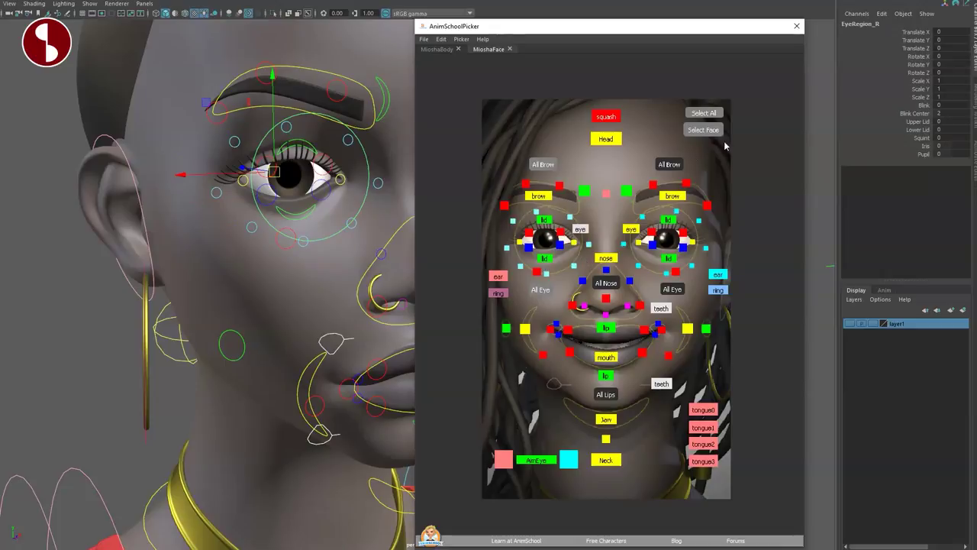
click(606, 282)
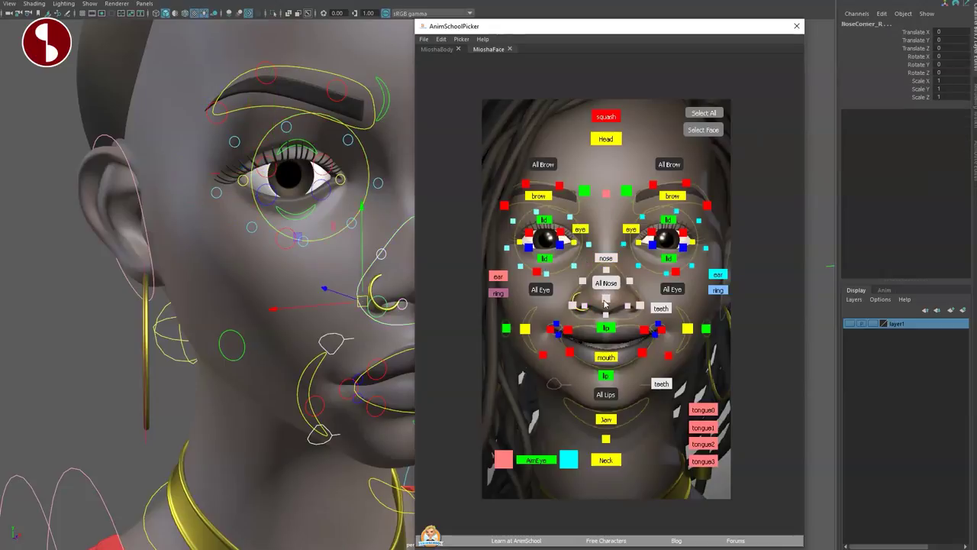
click(603, 328)
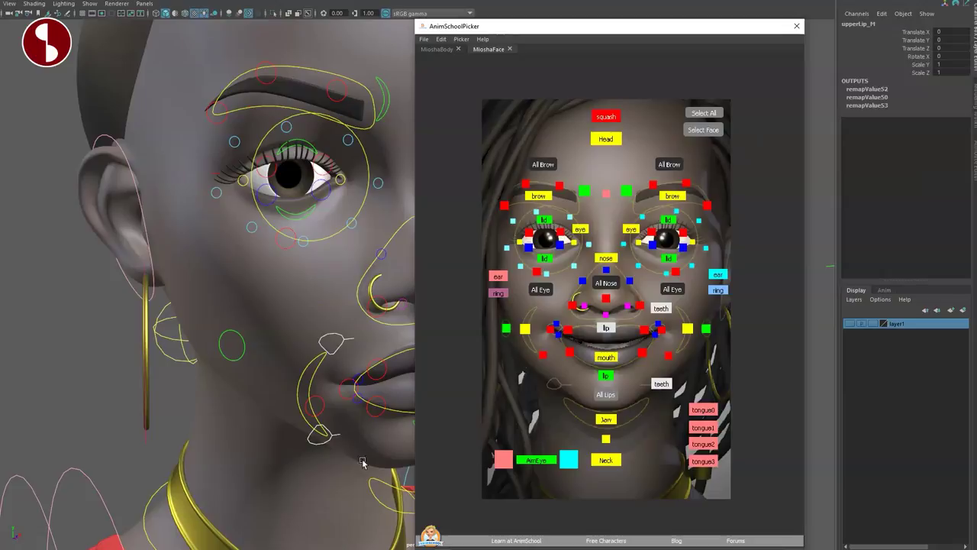
- Select the Jaw_M control in the viewport and rotate it about 23 degrees on X to open the mouth
click(379, 482)
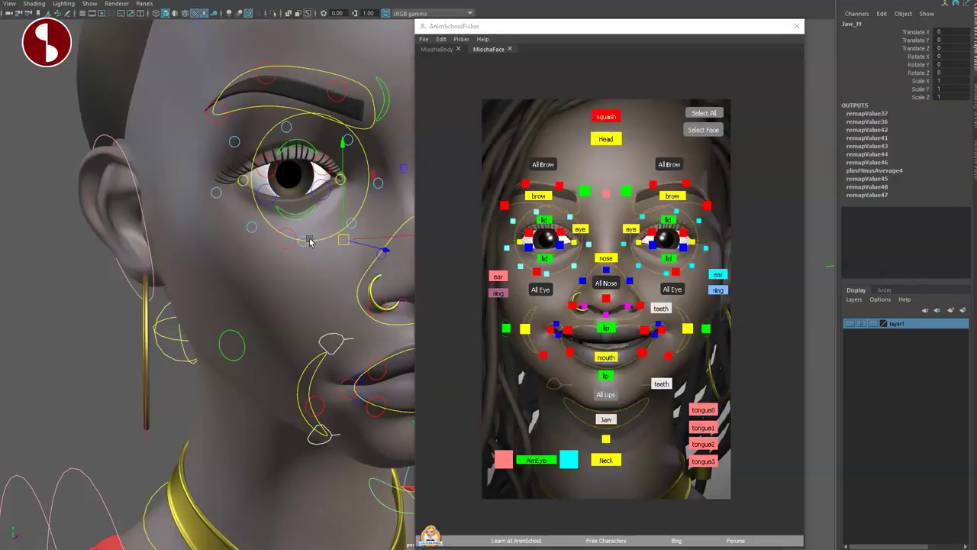
key(e)
drag(379, 196, 387, 238)
- Select tongue0 in the face picker and rotate the tongue about 5.6 degrees on Z
click(701, 412)
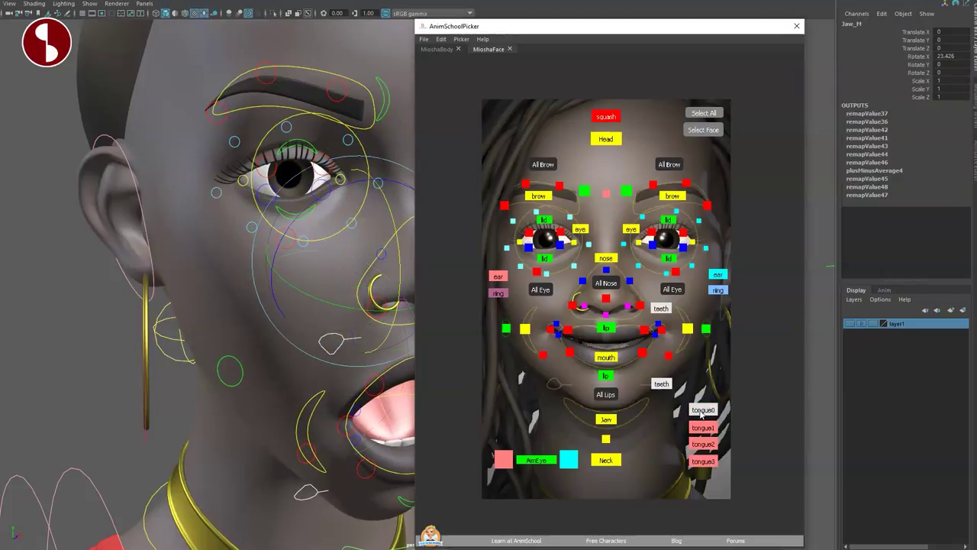
click(702, 413)
drag(333, 385, 363, 372)
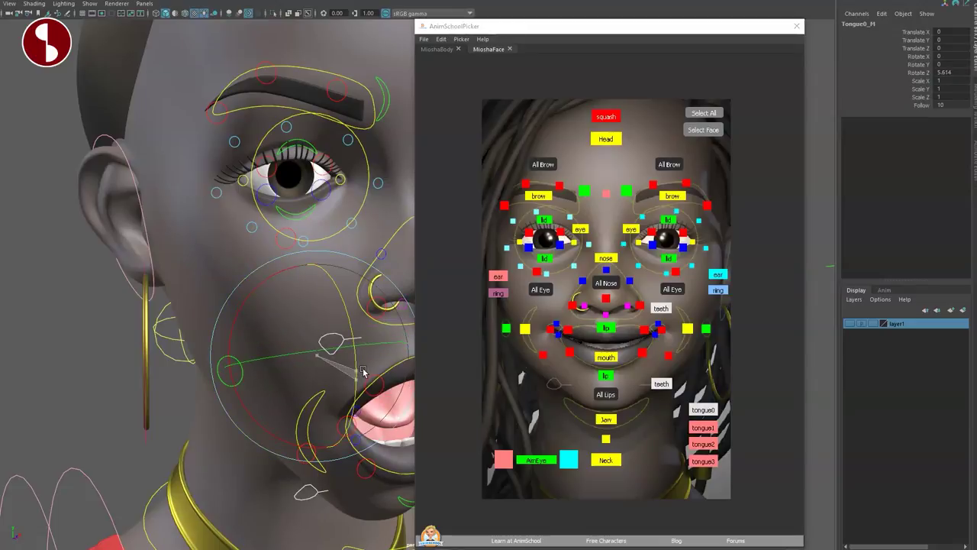
key(q)
- Select the lower teeth, left earring and left ear controls from the picker, and move the picker window out of view
click(663, 384)
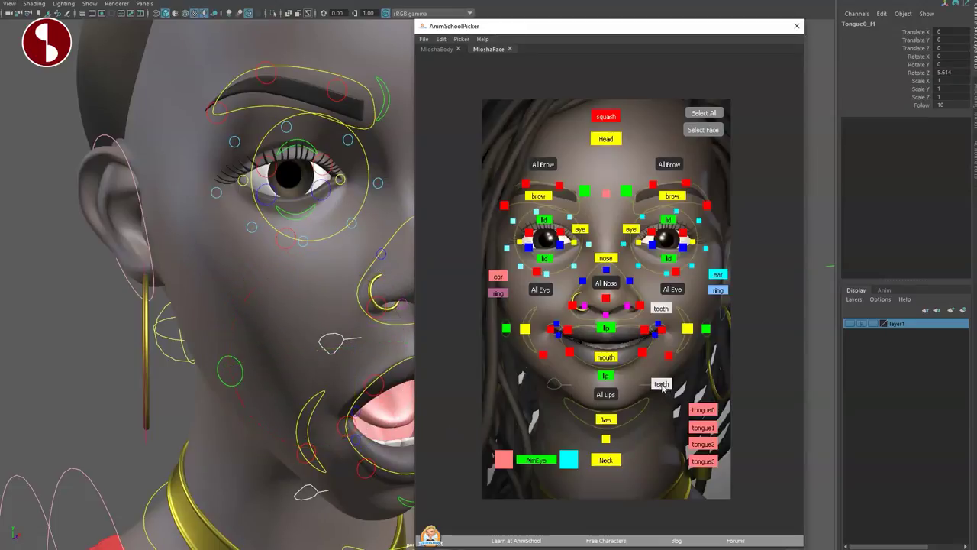
click(719, 291)
click(718, 274)
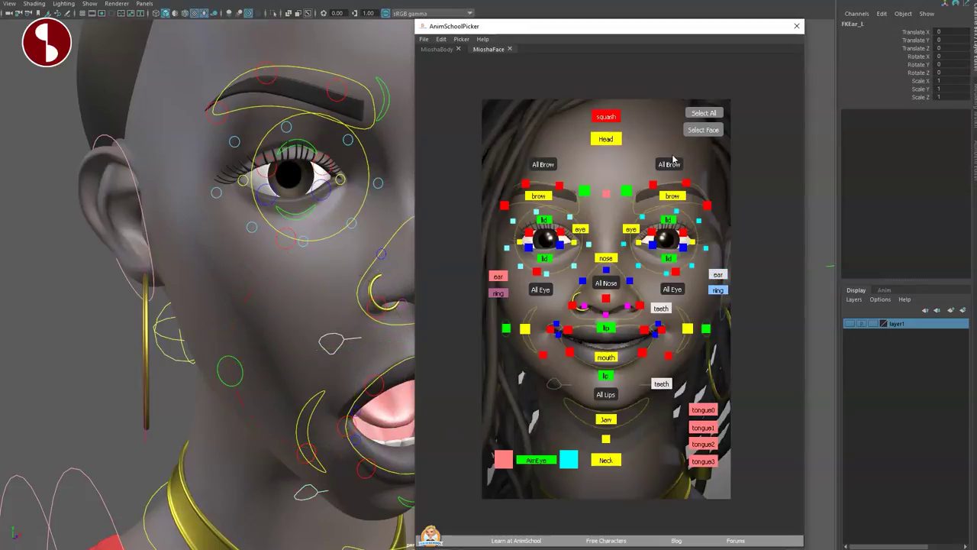
drag(519, 22, 976, 39)
- Undo the tongue and jaw rotations made while testing the picker
key(ctrl+z)
key(ctrl+z)
key(ctrl+z)
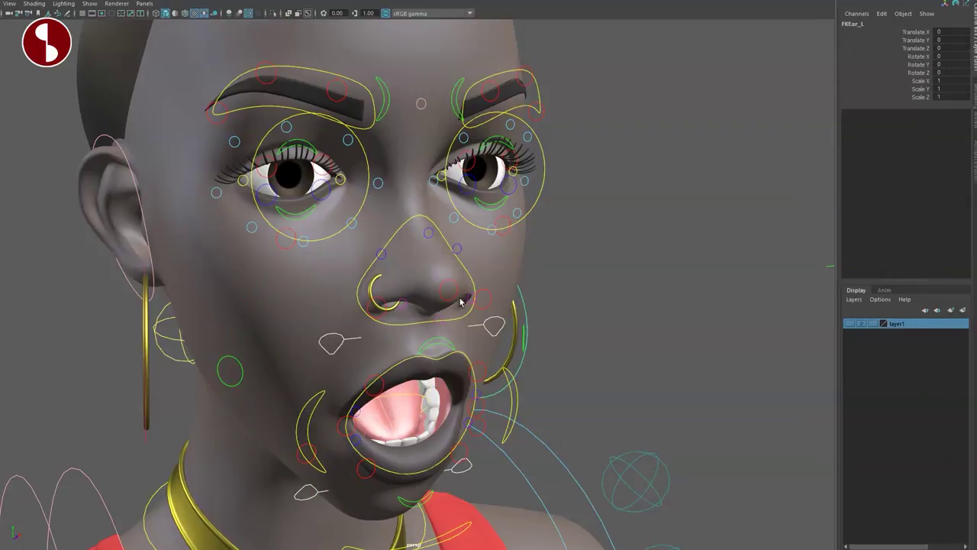
alt+drag(534, 307, 367, 251)
- Try the FKHead_M head control and deform the head with the squashTop_M control above it
click(384, 163)
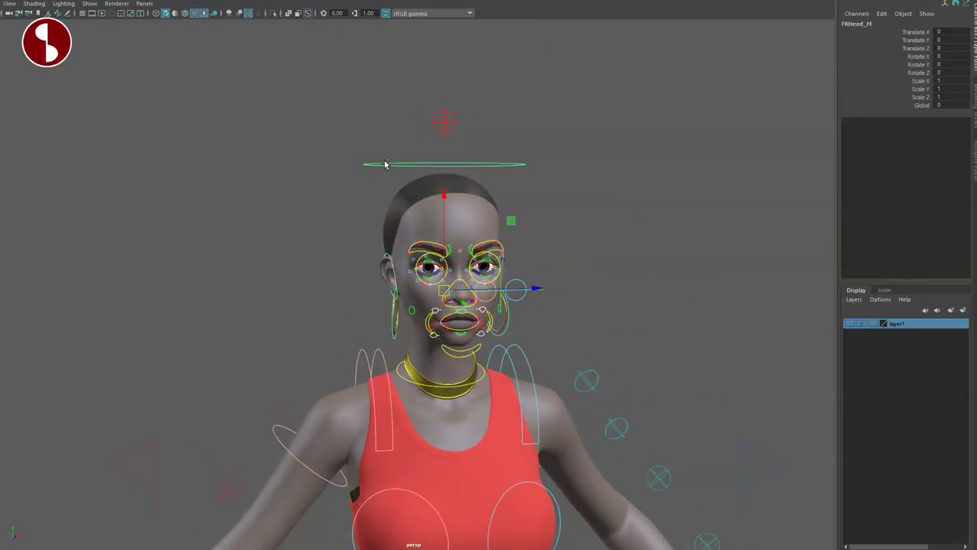
drag(435, 231, 436, 255)
mouse_move(444, 293)
middle_down()
mouse_move(439, 126)
mouse_move(433, 278)
middle_up()
click(432, 158)
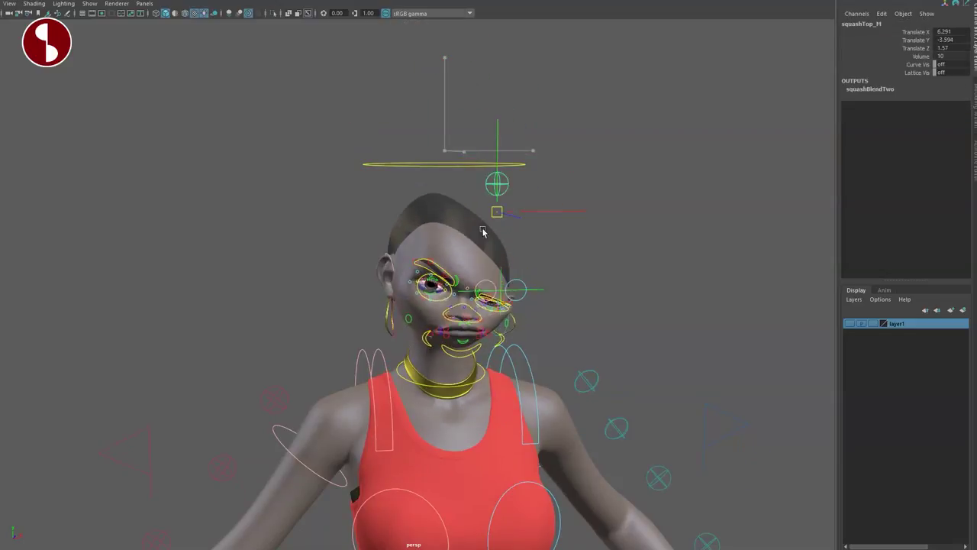
alt+drag(404, 284, 277, 347)
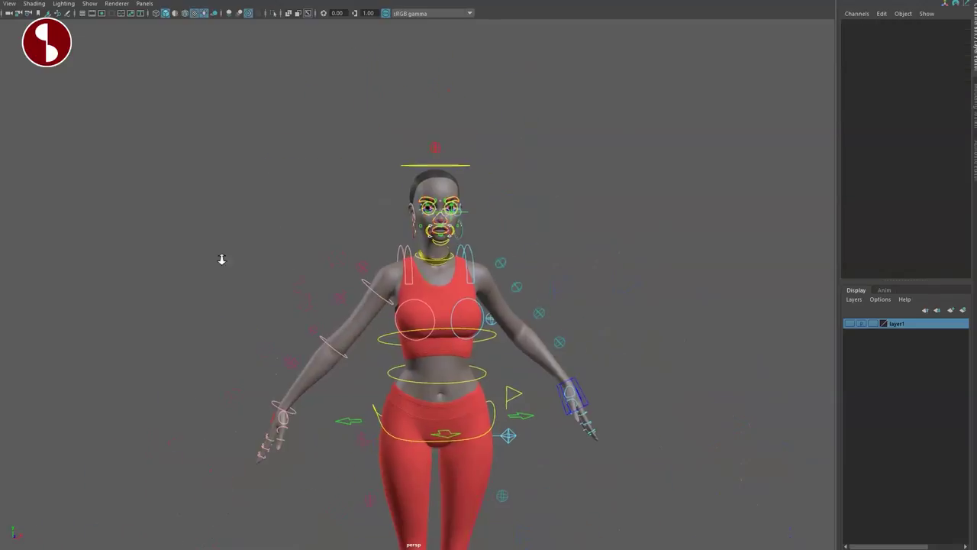
- Select the Main control around the feet, examine the full rig from the front and side, and clear the selection
alt+drag(219, 257, 365, 253)
click(502, 449)
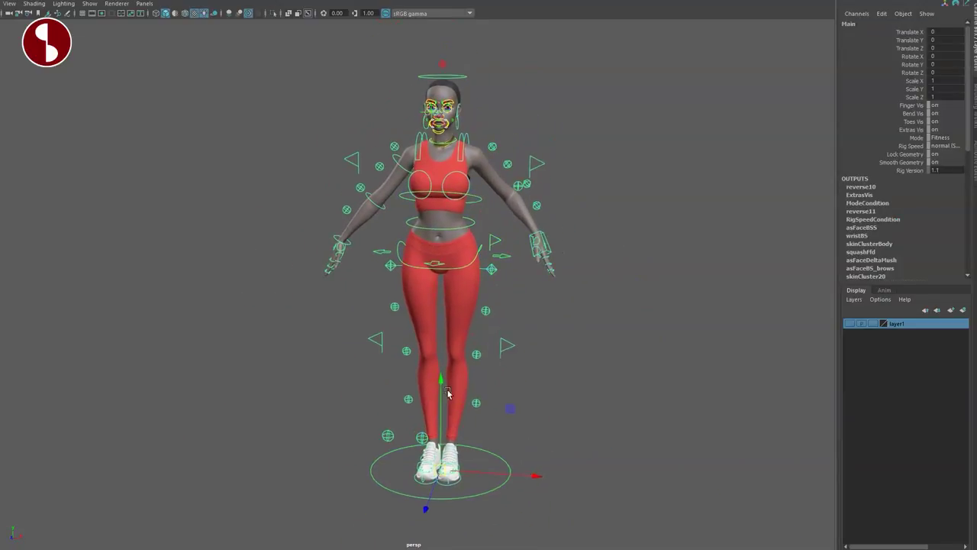
mouse_move(508, 411)
alt+mouse_down()
mouse_move(602, 410)
mouse_move(493, 406)
alt+mouse_up()
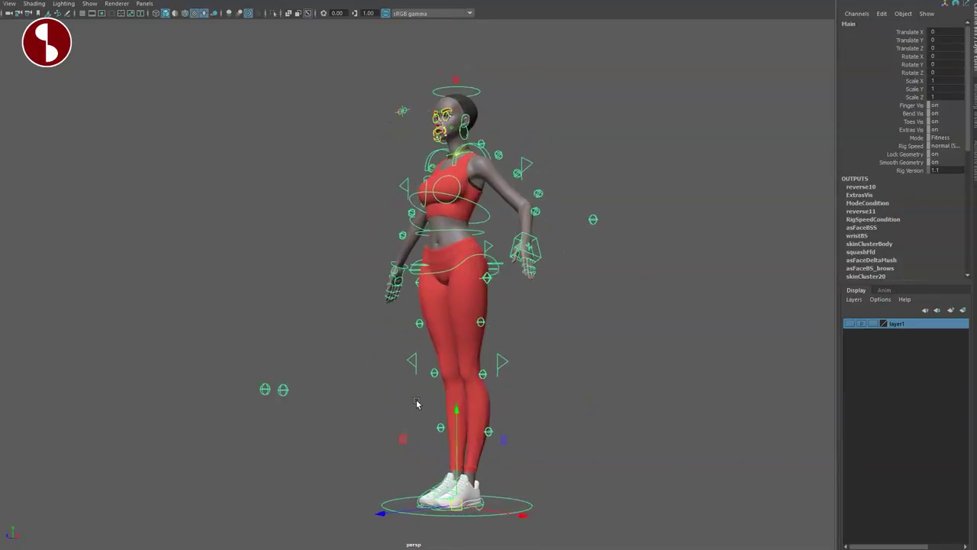
alt+drag(416, 403, 399, 409)
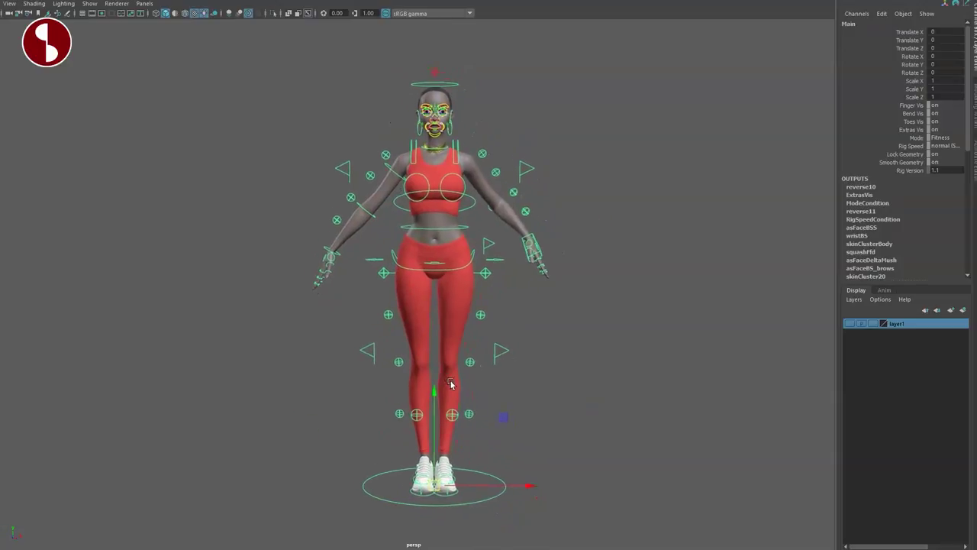
mouse_move(459, 380)
alt+mouse_down()
mouse_move(527, 384)
mouse_move(462, 381)
alt+mouse_up()
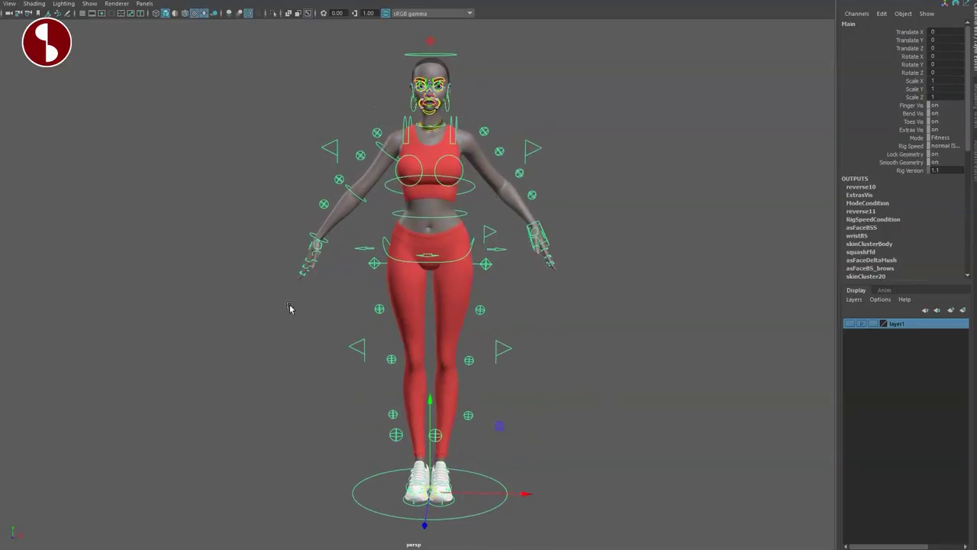
click(320, 294)
- Examine the upper body up close, reselect the Main control to review the full-body control layout, and deselect it
alt+right_drag(311, 333, 497, 471)
alt+middle_drag(369, 322, 364, 371)
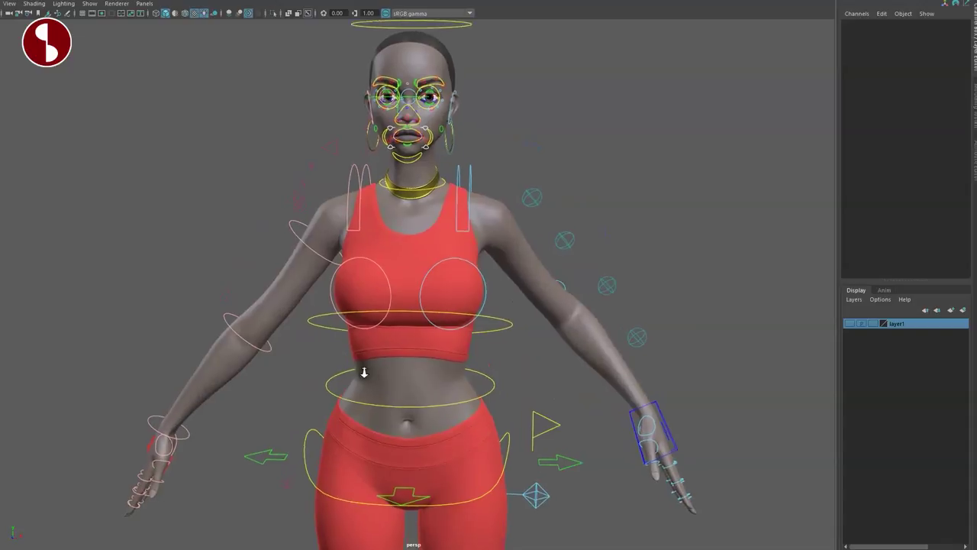
alt+drag(364, 371, 387, 350)
alt+right_drag(602, 481, 382, 263)
alt+middle_drag(470, 388, 507, 267)
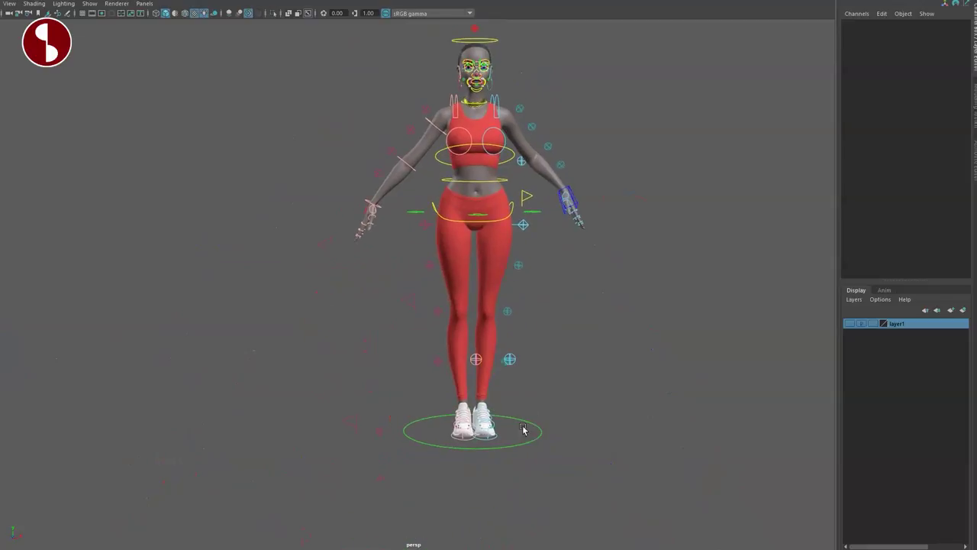
click(525, 423)
alt+middle_drag(397, 239, 392, 318)
alt+right_drag(393, 317, 436, 332)
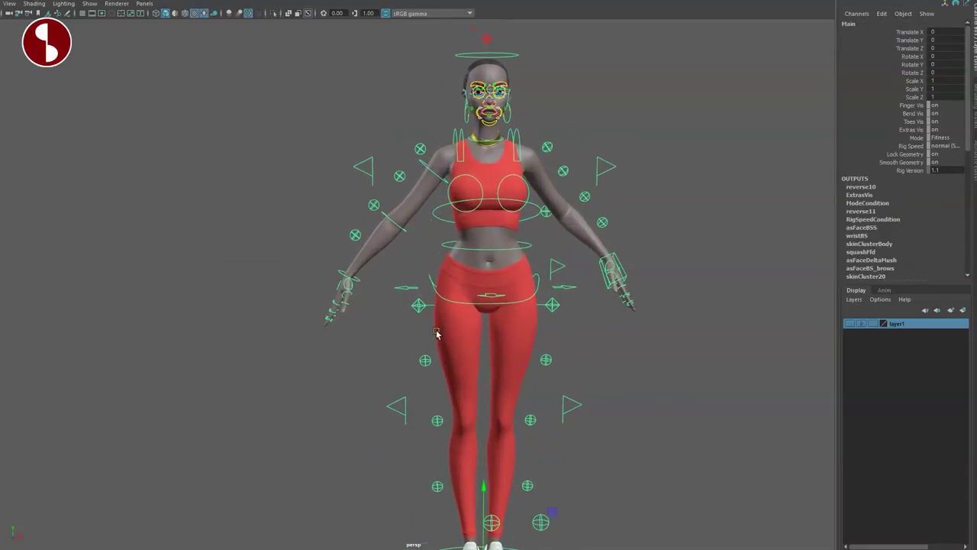
alt+middle_drag(437, 334, 400, 291)
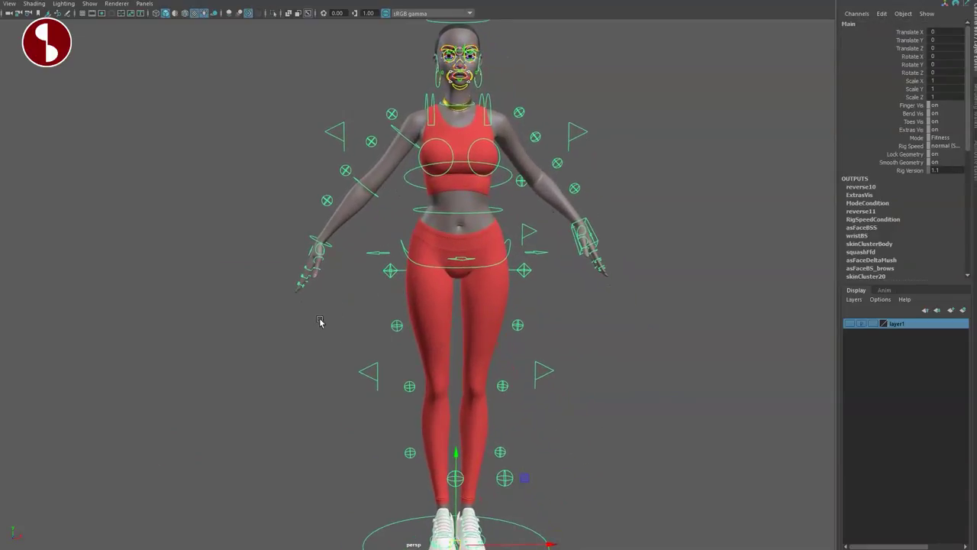
click(294, 341)
alt+drag(294, 341, 379, 341)
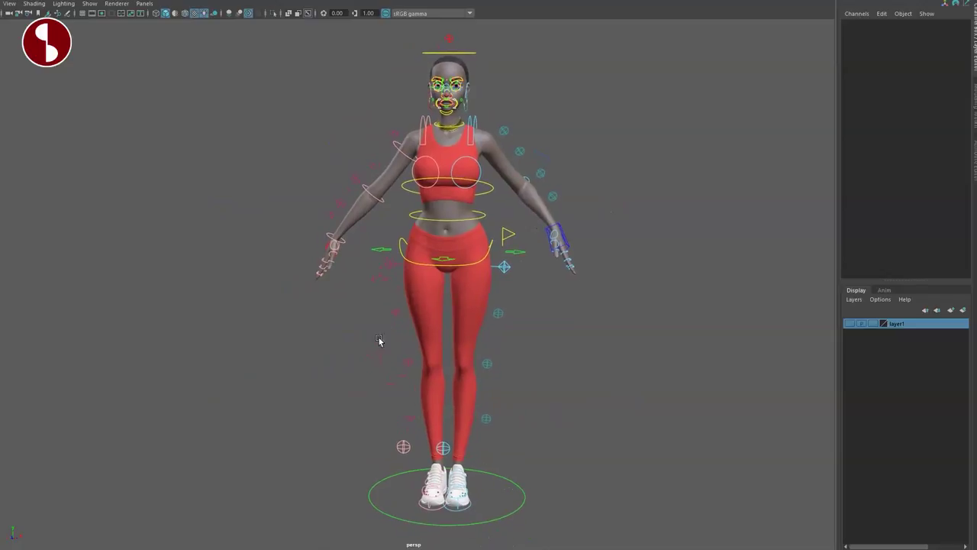